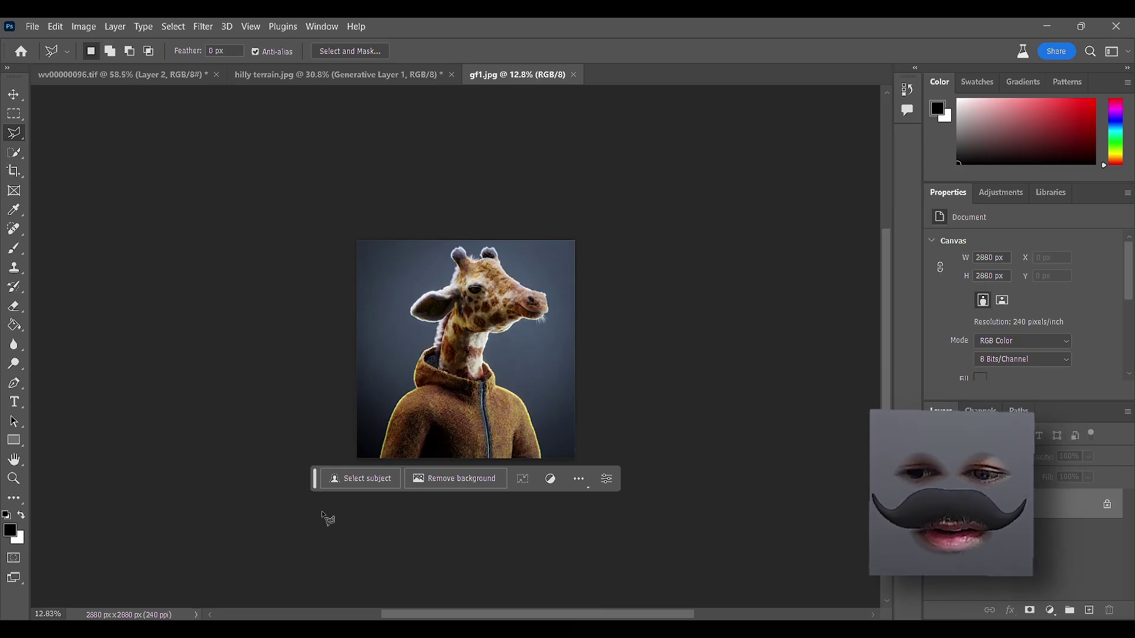
- Move the floating contextual task bar down, off the giraffe image
{"action": "left_click_drag", "start_coordinate": [315, 484], "coordinate": [314, 576]}
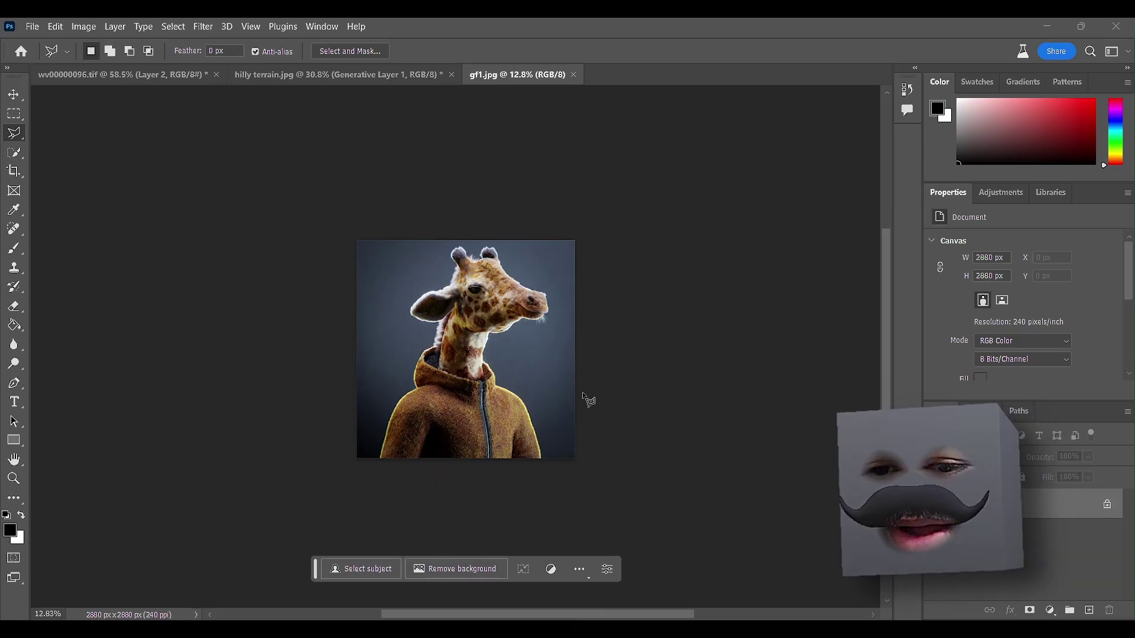
- Crop-extend the giraffe canvas down to 2880×6507 px and inspect the generated lower body
{"action": "key", "text": "c"}
{"action": "left_click_drag", "start_coordinate": [467, 458], "coordinate": [469, 597]}
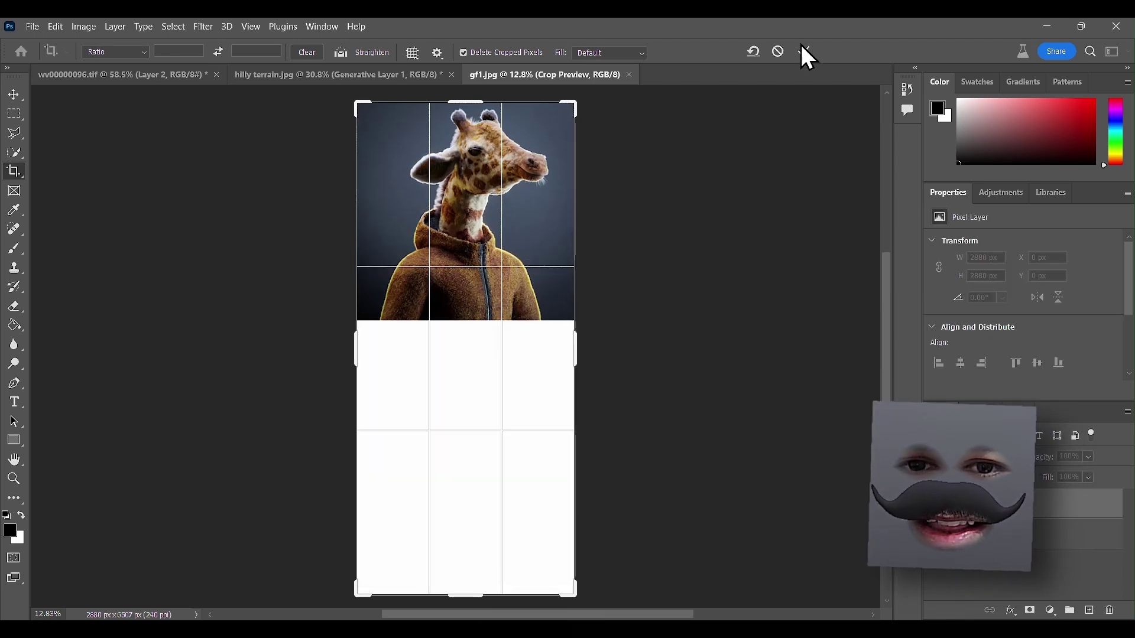
{"action": "left_click", "coordinate": [805, 51]}
{"action": "left_click", "coordinate": [13, 114]}
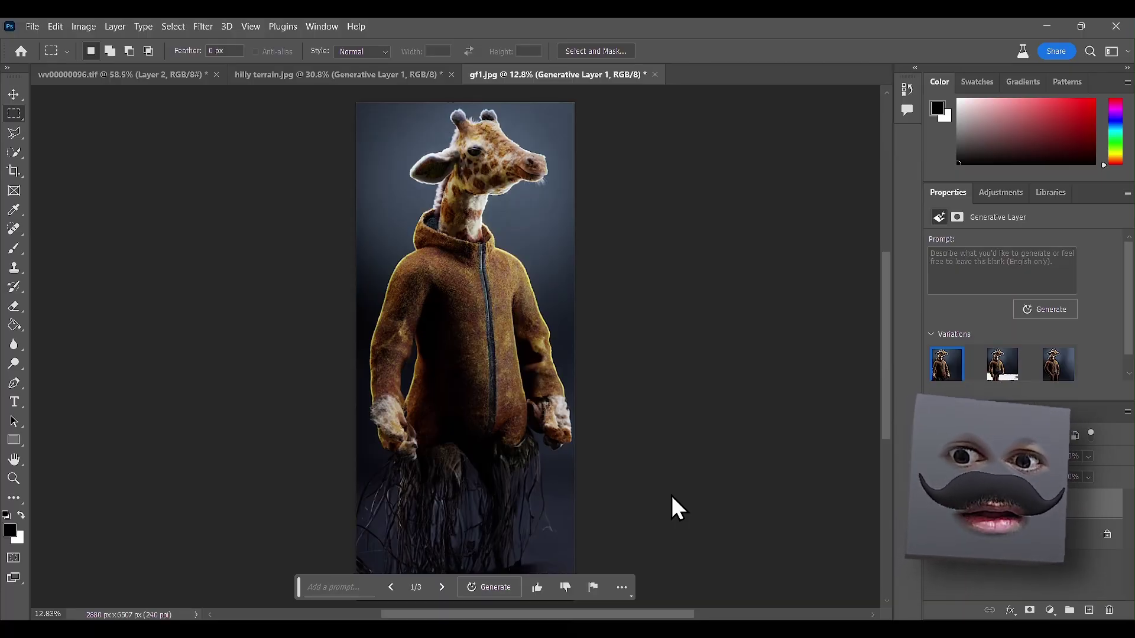
{"action": "scroll", "coordinate": [672, 495], "scroll_direction": "down", "scroll_amount": 2}
{"action": "scroll", "coordinate": [546, 326], "scroll_direction": "down", "scroll_amount": 2}
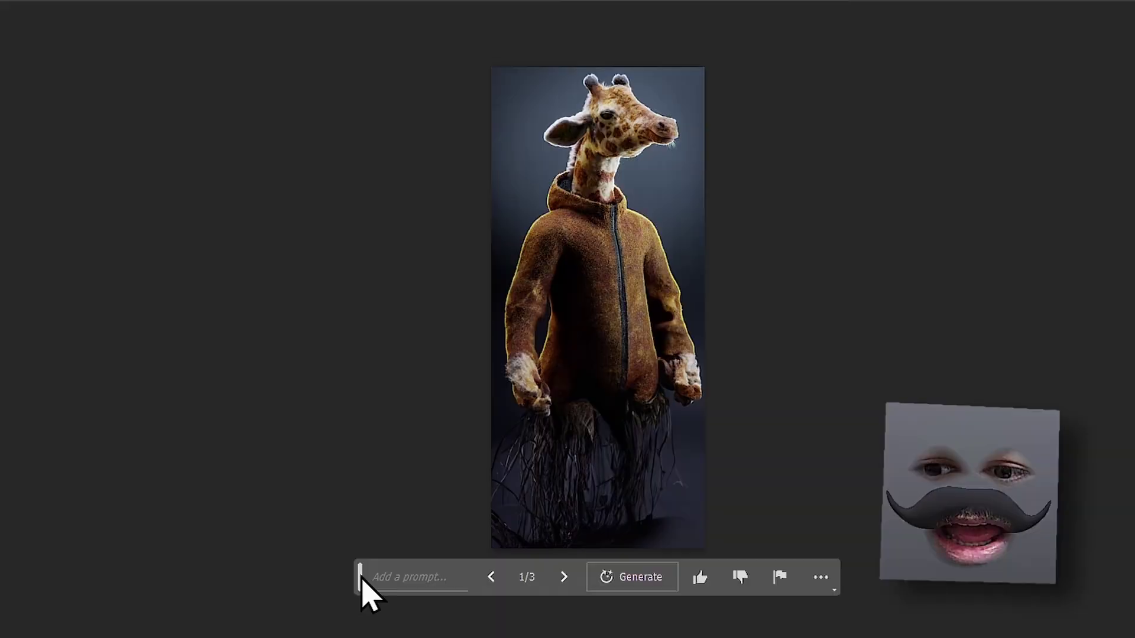
{"action": "key", "text": "ctrl+plus"}
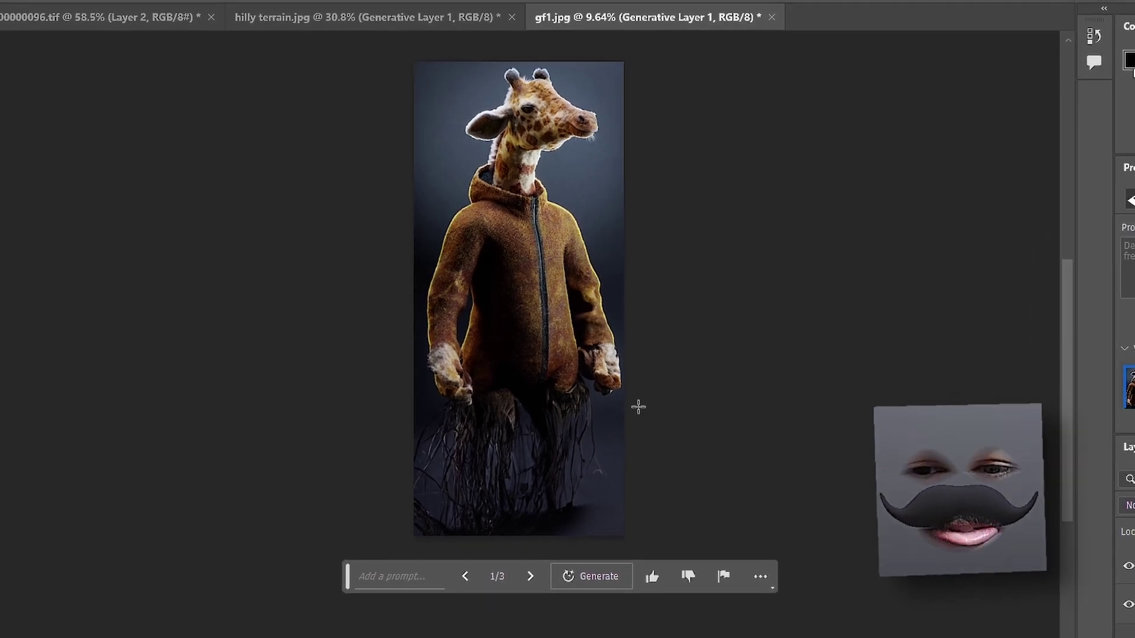
{"action": "scroll", "coordinate": [662, 413], "scroll_direction": "up", "scroll_amount": 1}
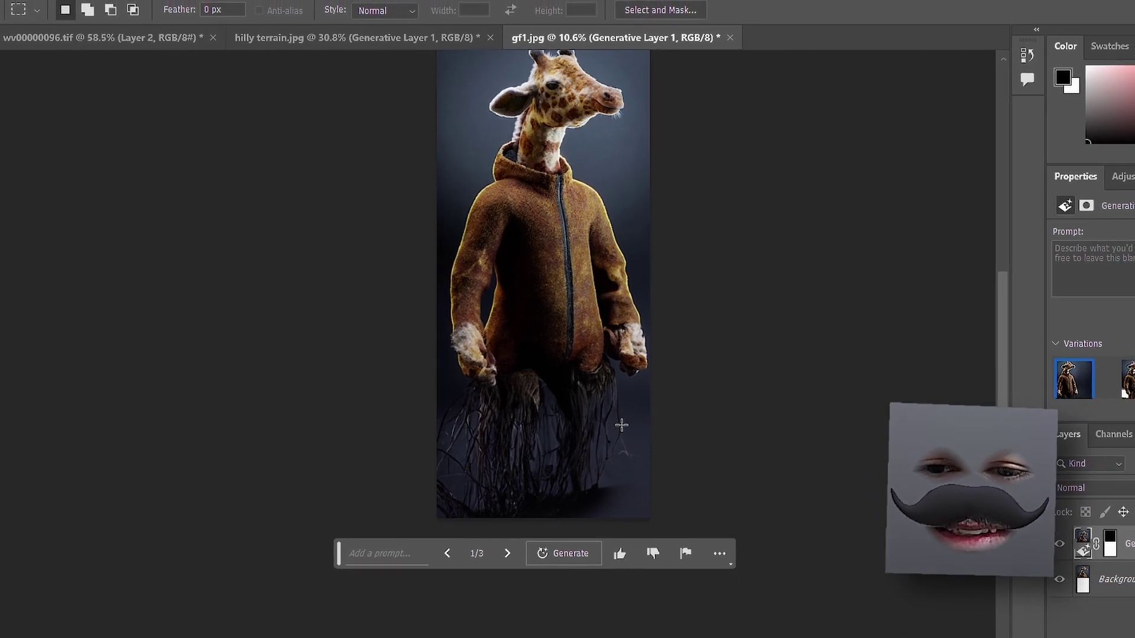
{"action": "scroll", "coordinate": [491, 414], "scroll_direction": "right", "scroll_amount": 1}
{"action": "scroll", "coordinate": [358, 406], "scroll_direction": "up", "scroll_amount": 6}
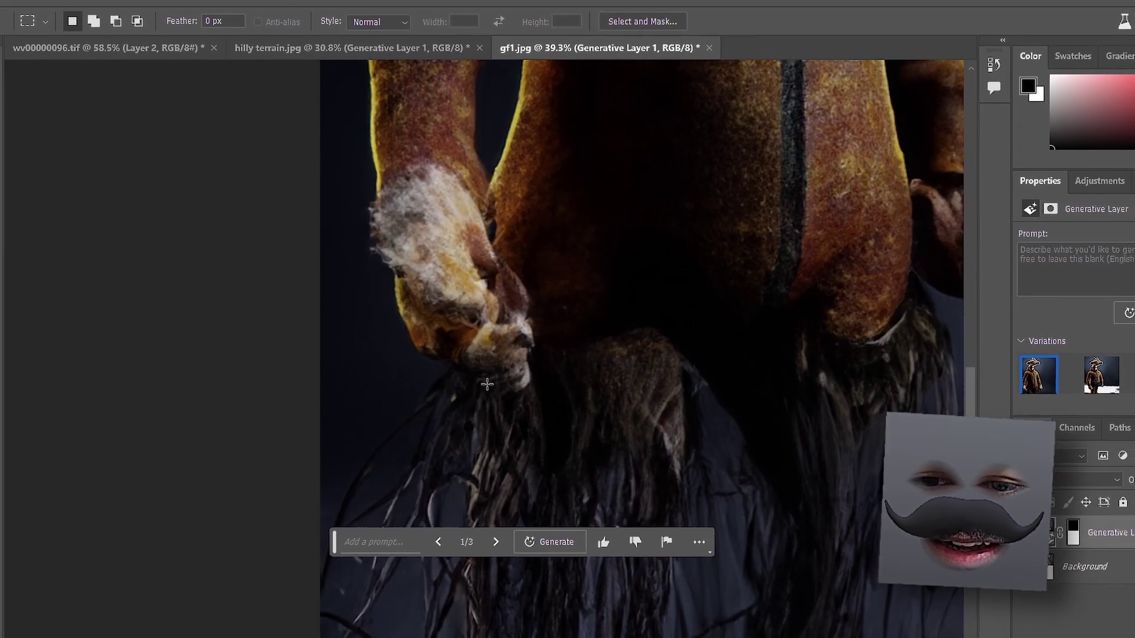
{"action": "scroll", "coordinate": [517, 370], "scroll_direction": "down", "scroll_amount": 7}
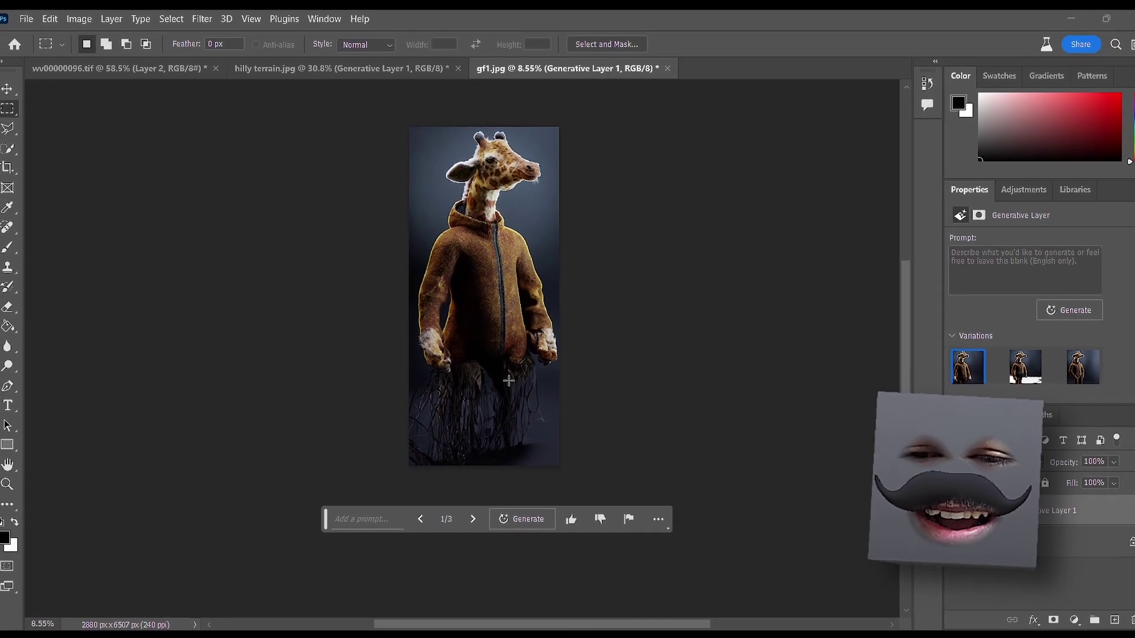
{"action": "scroll", "coordinate": [827, 366], "scroll_direction": "up", "scroll_amount": 1}
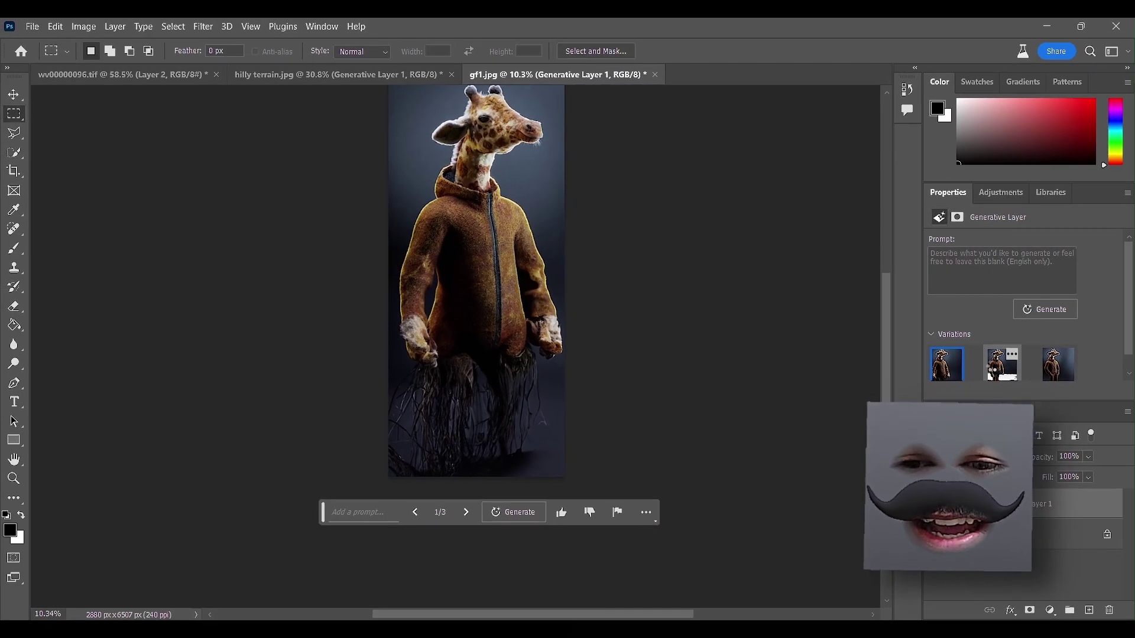
- Regenerate the lower area with the prompt 'giraffe in a tracksuit' and pick the second variation
{"action": "left_click", "coordinate": [993, 371]}
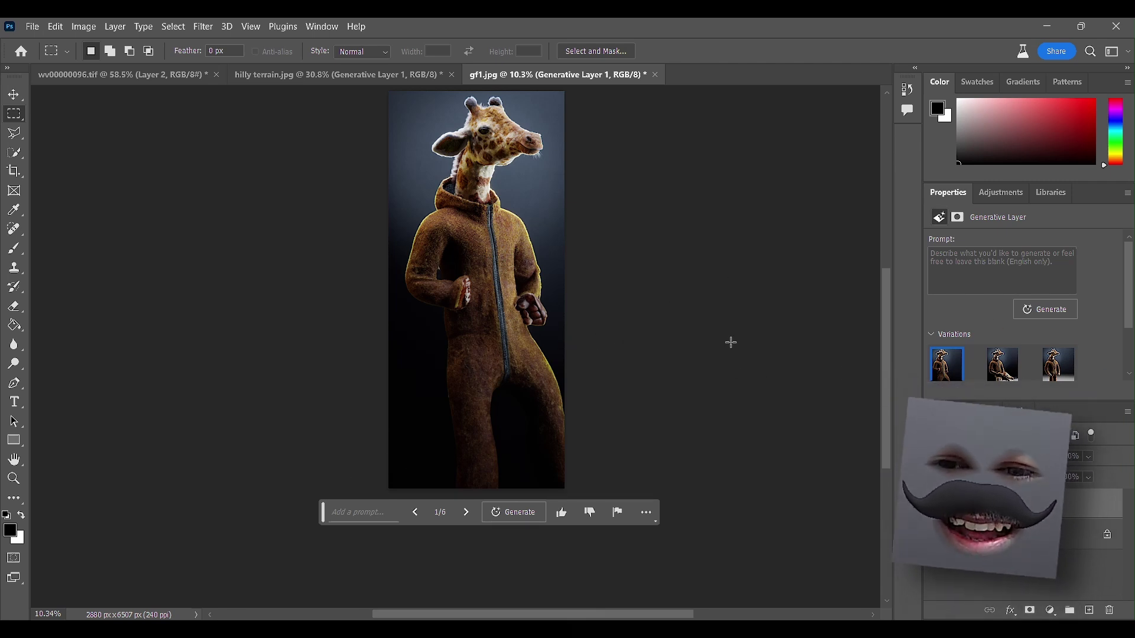
{"action": "left_click", "coordinate": [362, 512]}
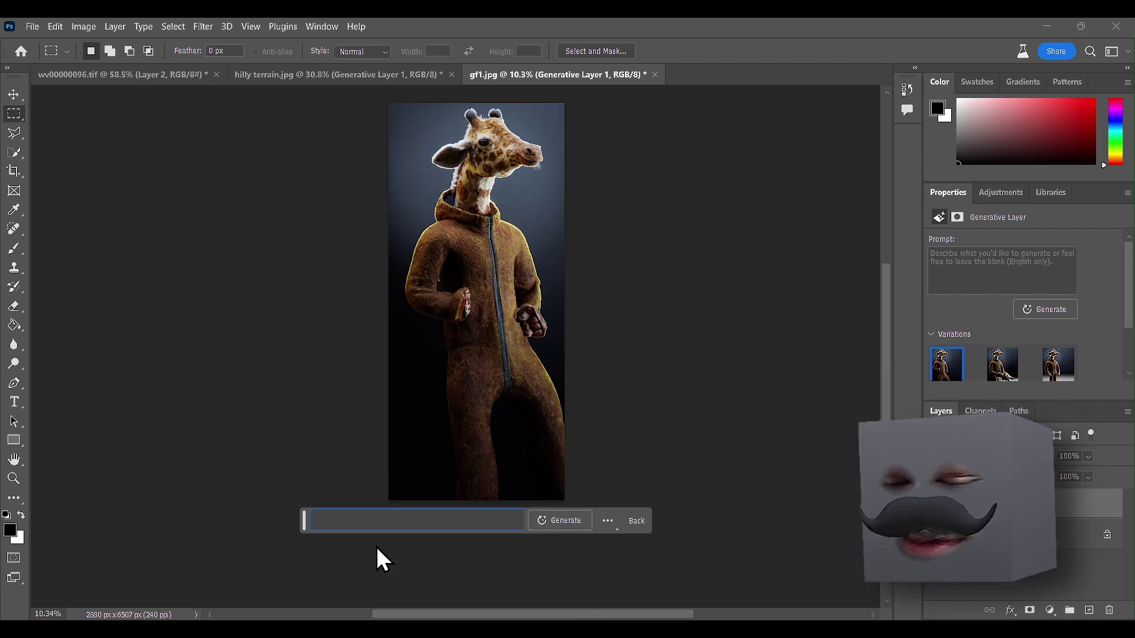
{"action": "type", "text": "giraffe in a tracks"}
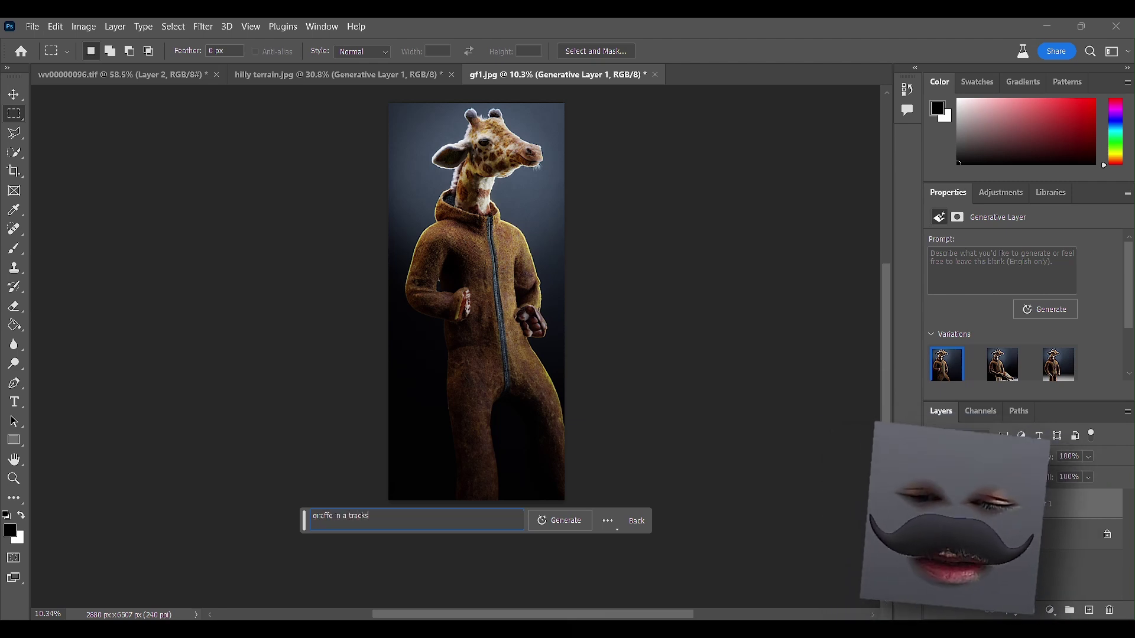
{"action": "left_click", "coordinate": [535, 526]}
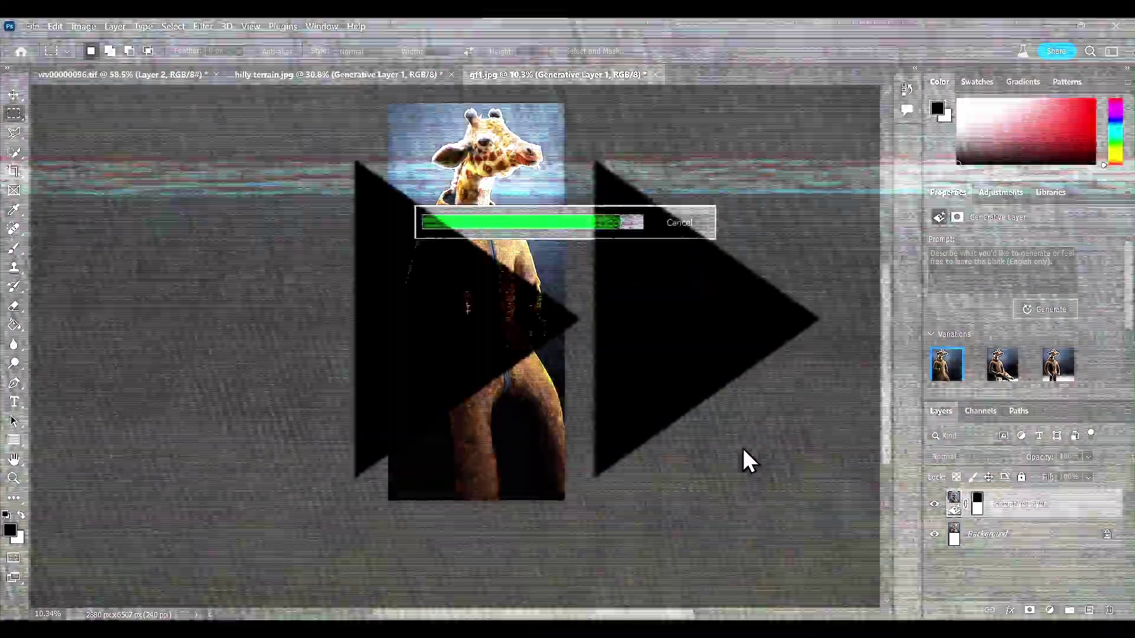
{"action": "left_click", "coordinate": [1000, 365]}
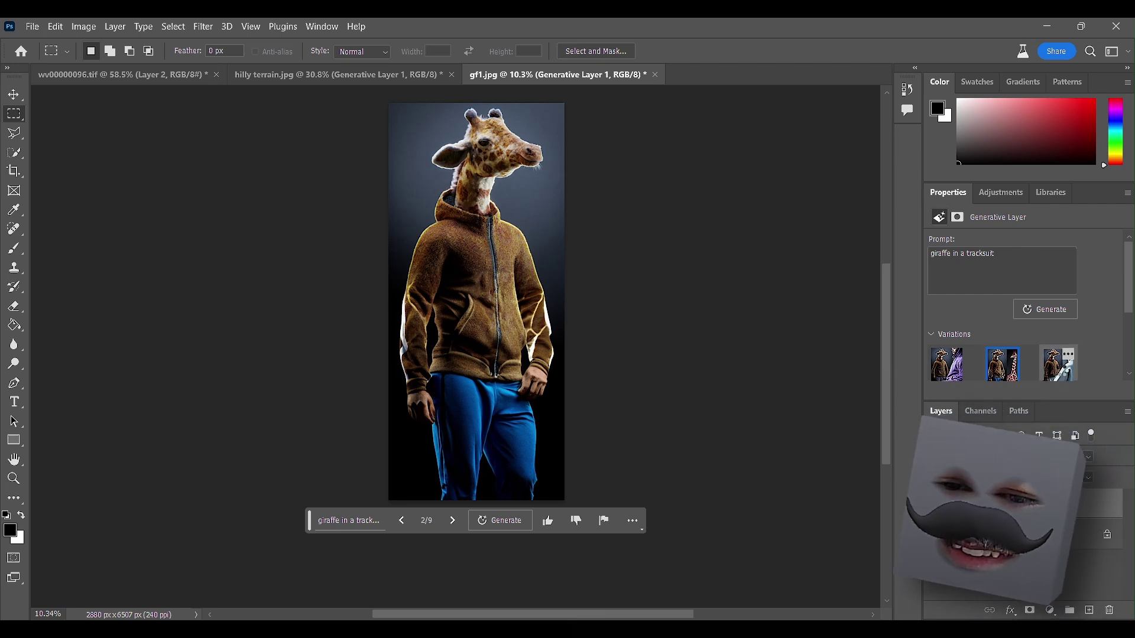
- Zoom in and lasso around the giraffe's mouth and jaw
{"action": "key", "text": "l"}
{"action": "scroll", "coordinate": [502, 366], "scroll_direction": "up", "scroll_amount": 1}
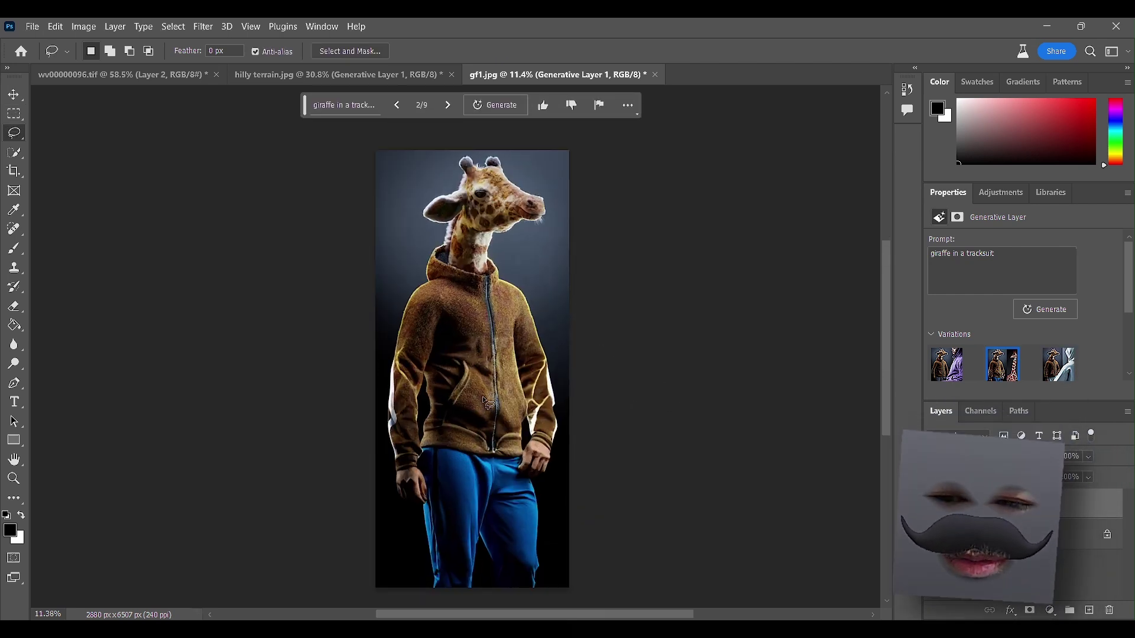
{"action": "scroll", "coordinate": [482, 401], "scroll_direction": "up", "scroll_amount": 3}
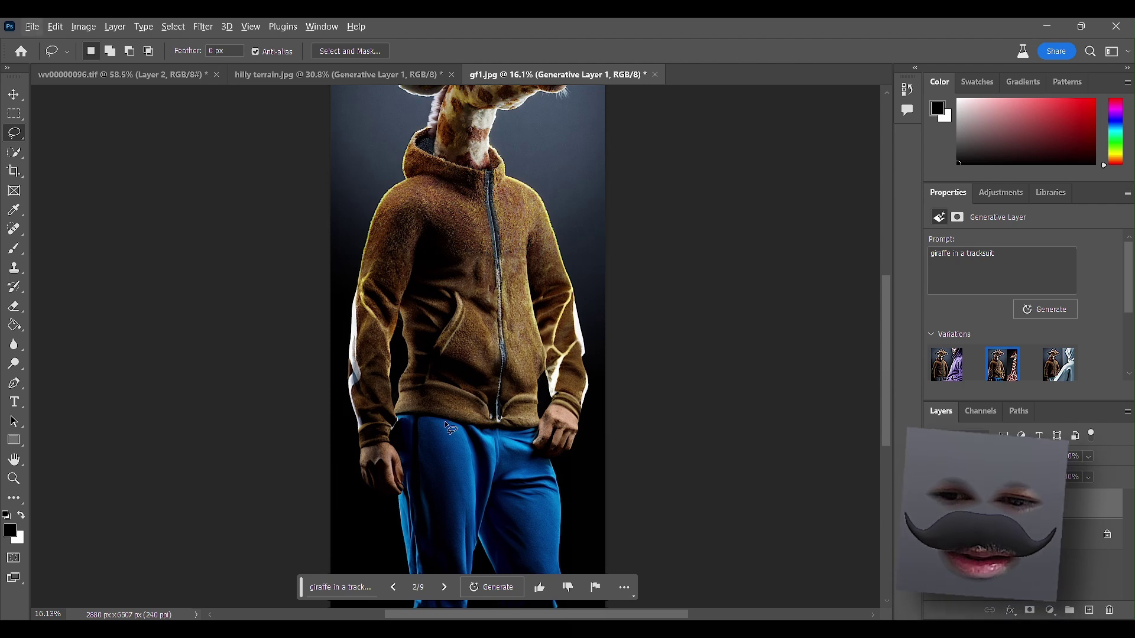
{"action": "scroll", "coordinate": [444, 421], "scroll_direction": "up", "scroll_amount": 4}
{"action": "scroll", "coordinate": [452, 400], "scroll_direction": "down", "scroll_amount": 2}
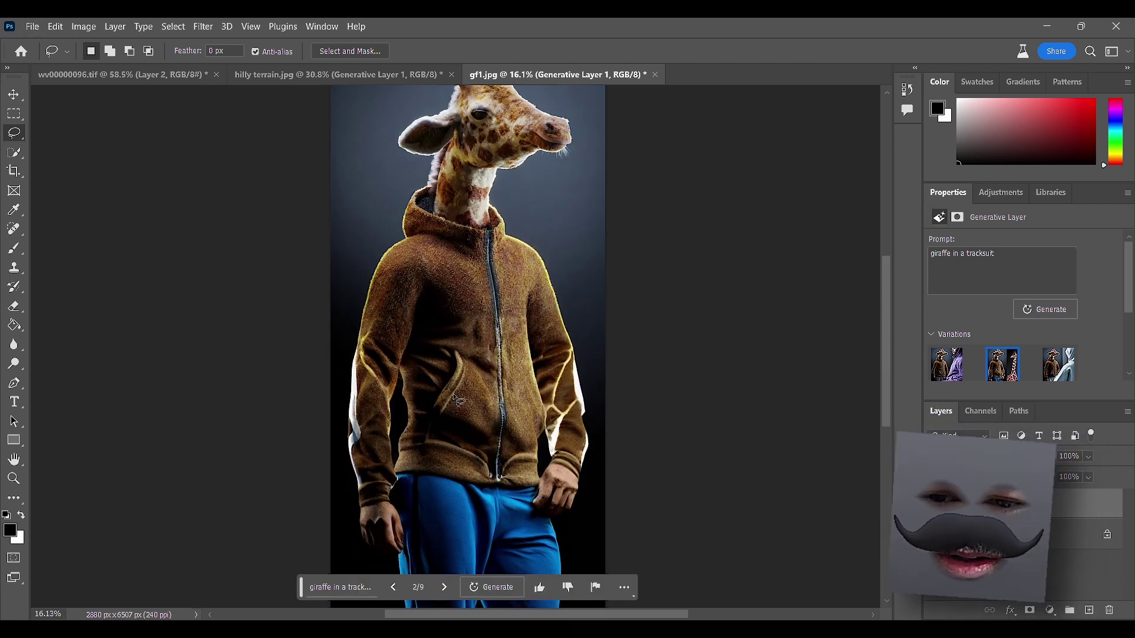
{"action": "scroll", "coordinate": [473, 396], "scroll_direction": "down", "scroll_amount": 3}
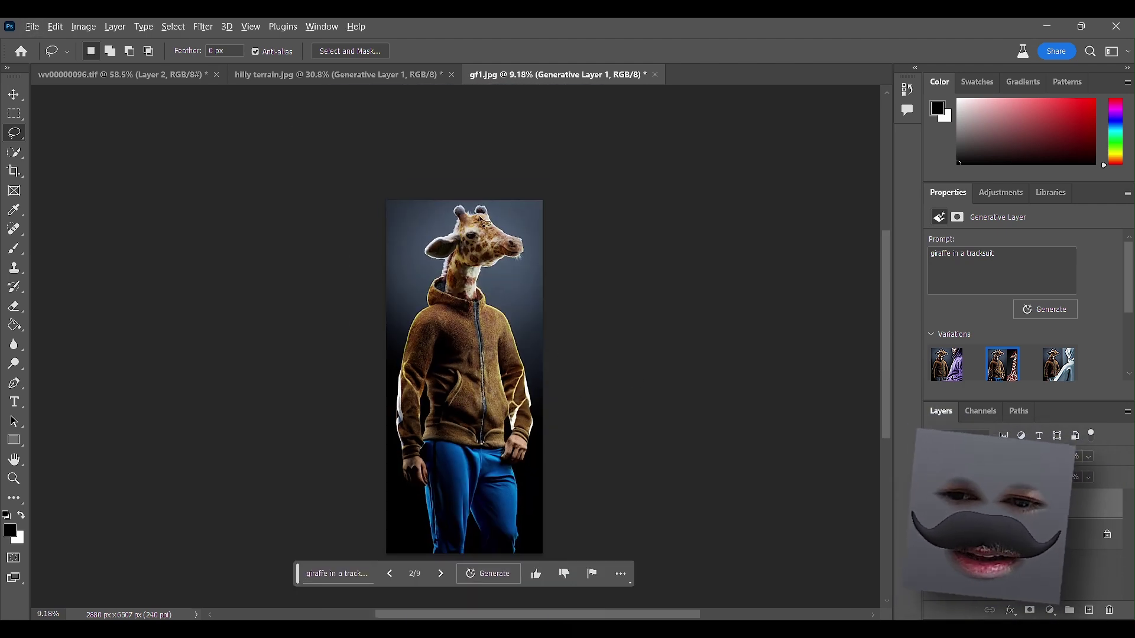
{"action": "scroll", "coordinate": [481, 222], "scroll_direction": "up", "scroll_amount": 3}
{"action": "scroll", "coordinate": [554, 276], "scroll_direction": "up", "scroll_amount": 6}
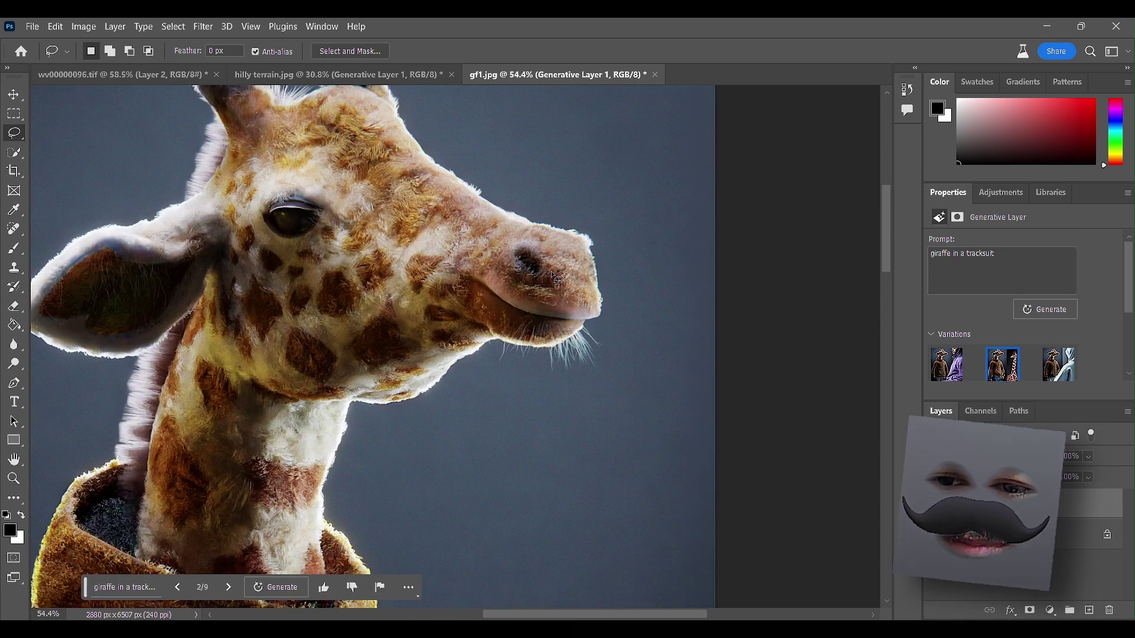
{"action": "scroll", "coordinate": [479, 291], "scroll_direction": "up", "scroll_amount": 2}
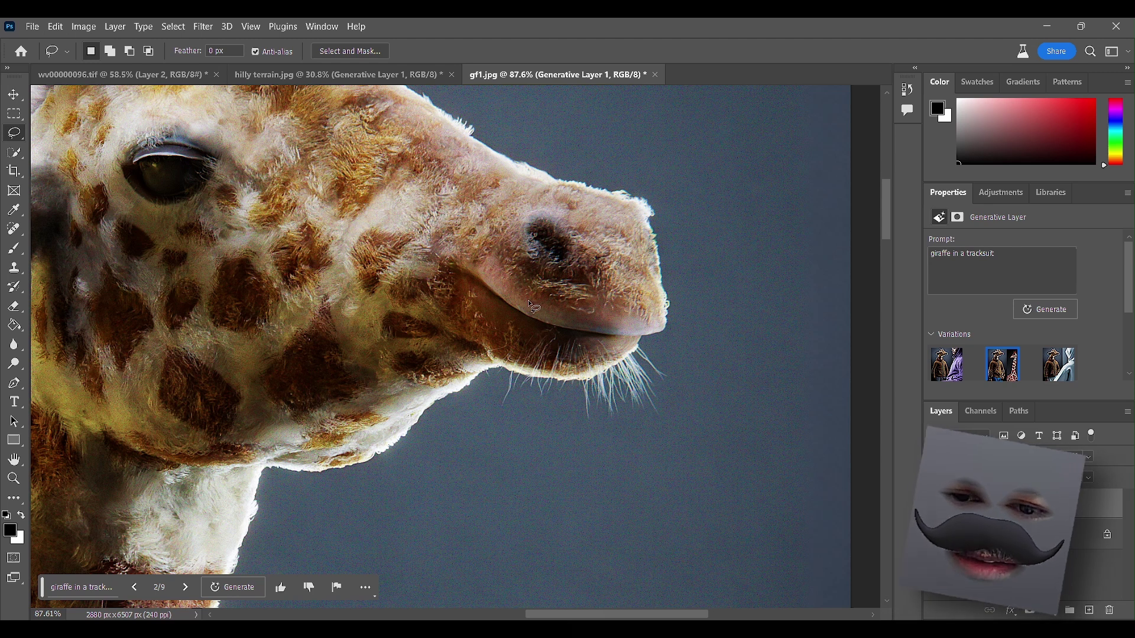
{"action": "left_click_drag", "start_coordinate": [529, 300], "coordinate": [471, 357]}
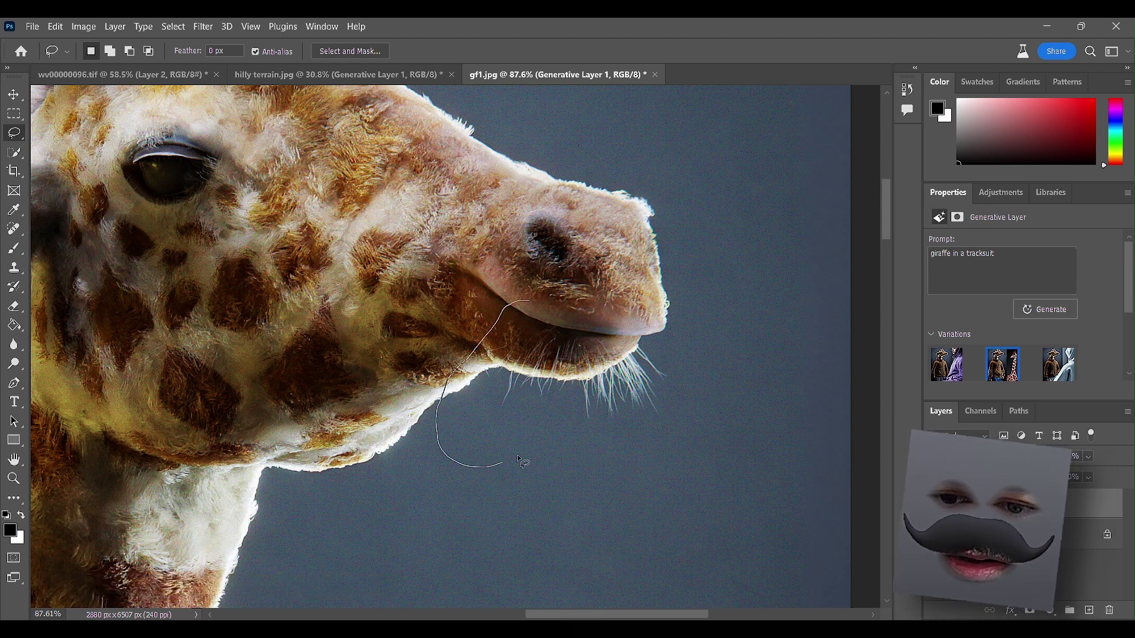
{"action": "left_click_drag", "start_coordinate": [529, 306], "coordinate": [526, 304]}
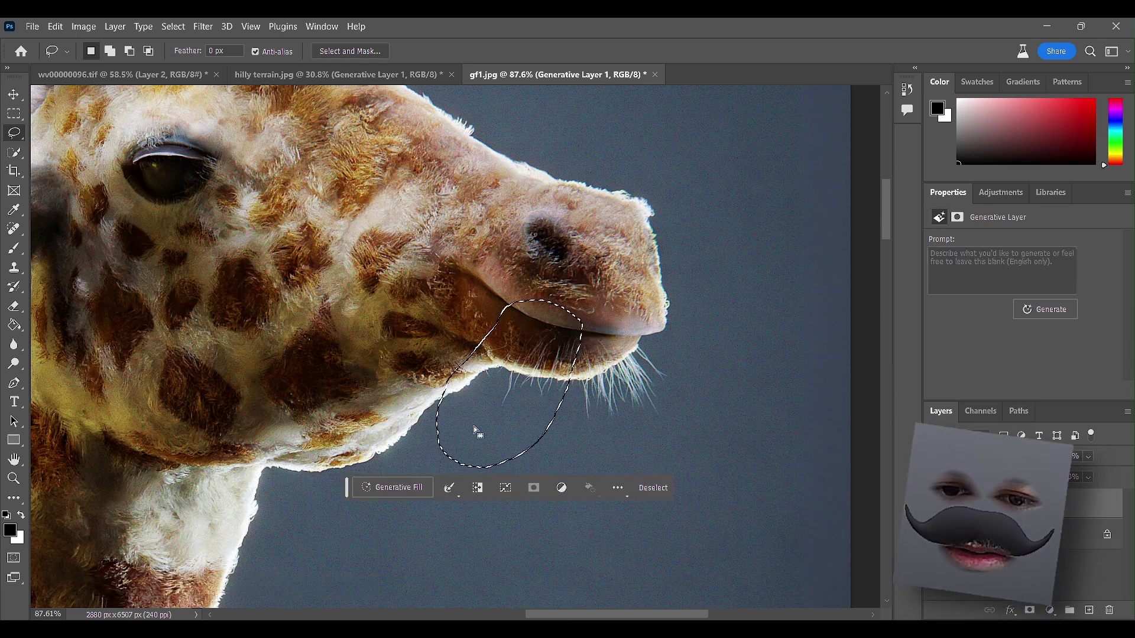
- Generate a cigar in the mouth with the prompt 'cigar in mouth'
{"action": "left_click", "coordinate": [397, 488]}
{"action": "type", "text": "digar in mouth"}
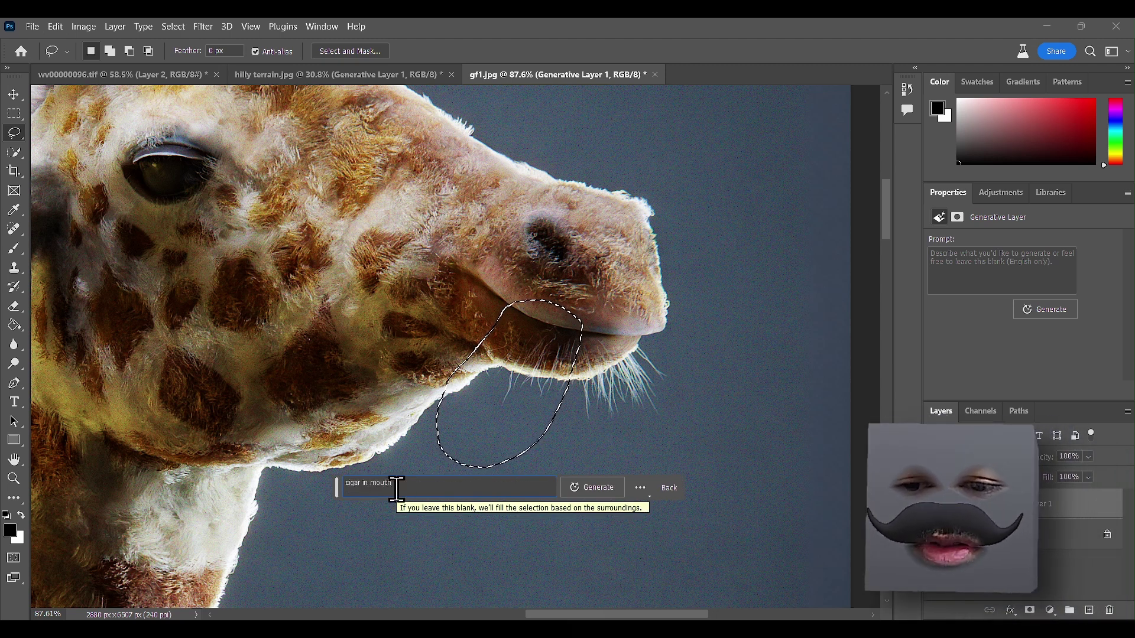
{"action": "left_click", "coordinate": [591, 487]}
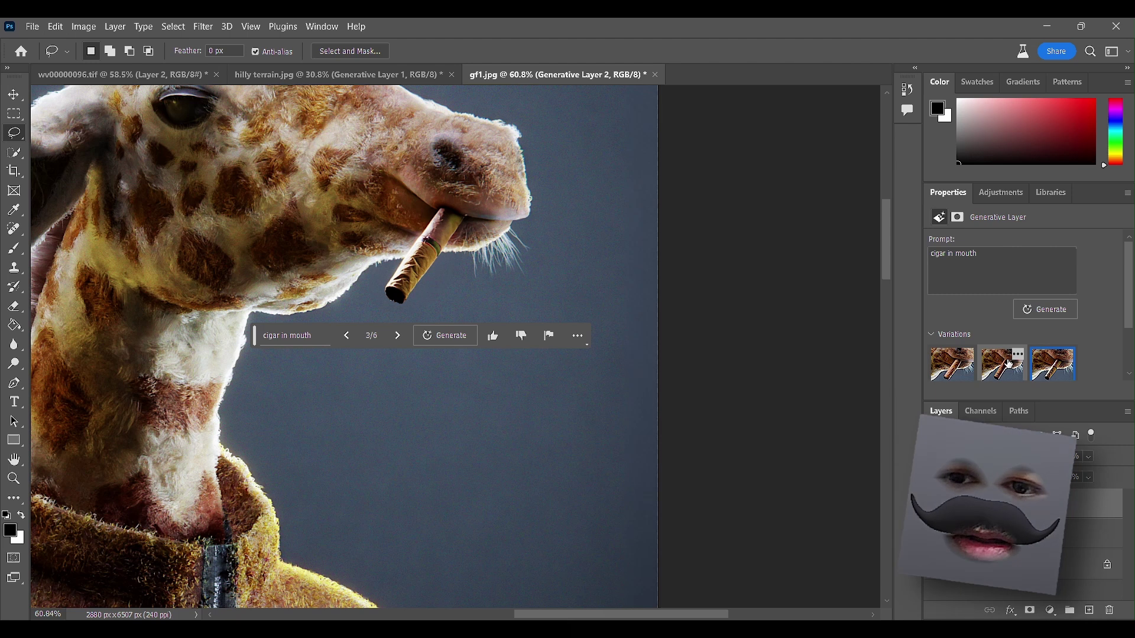
{"action": "scroll", "coordinate": [515, 325], "scroll_direction": "down", "scroll_amount": 3}
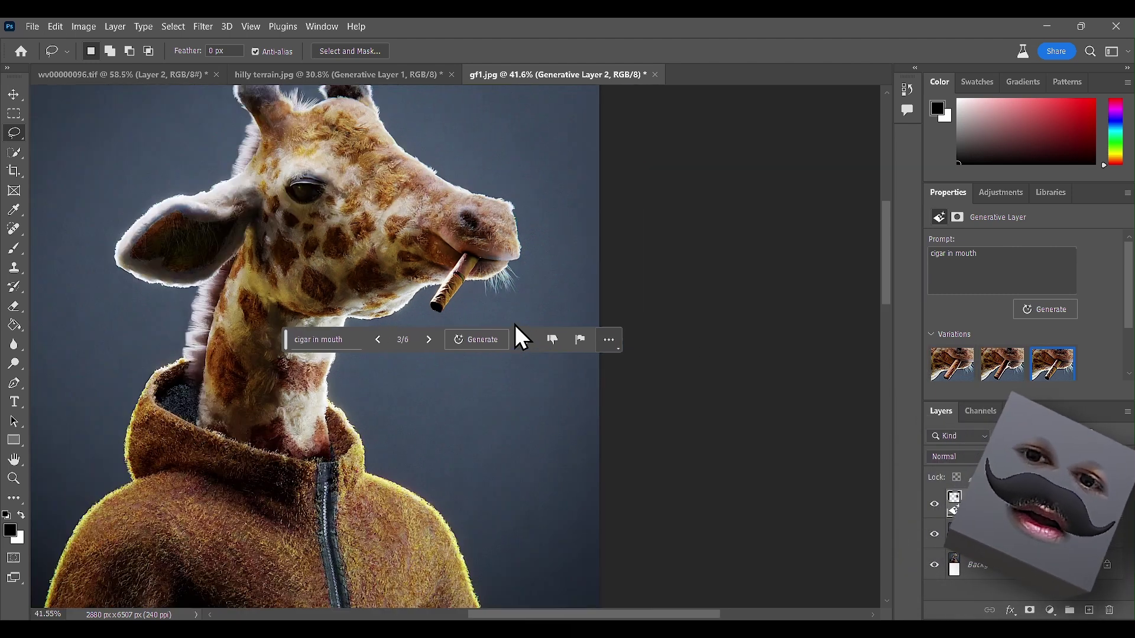
{"action": "scroll", "coordinate": [444, 308], "scroll_direction": "down", "scroll_amount": 1}
{"action": "scroll", "coordinate": [420, 285], "scroll_direction": "down", "scroll_amount": 5}
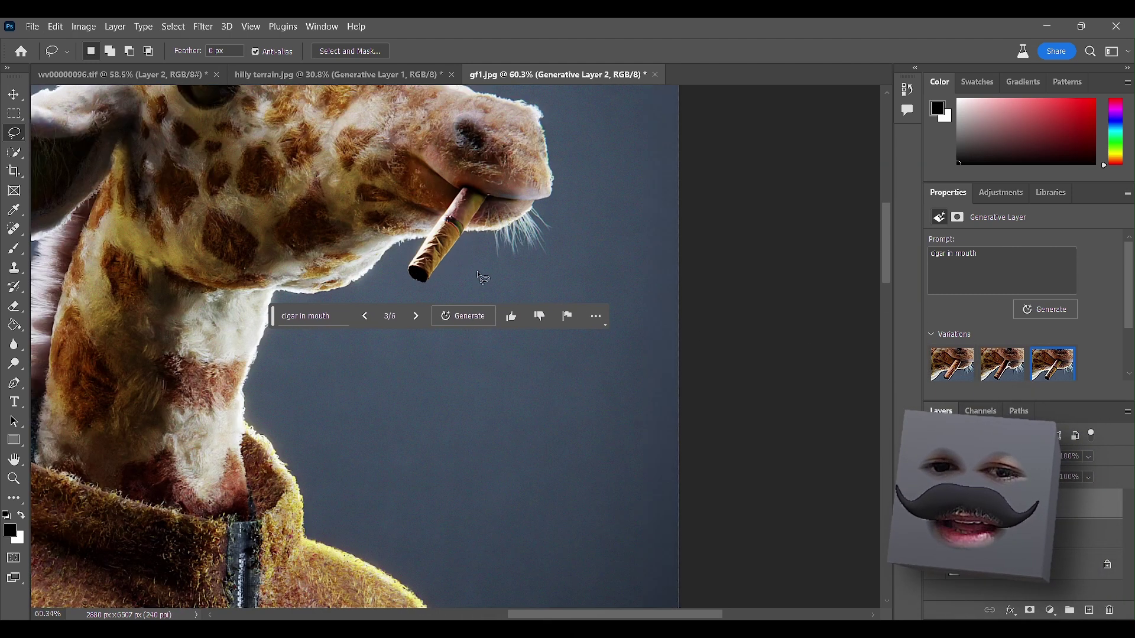
{"action": "scroll", "coordinate": [689, 346], "scroll_direction": "down", "scroll_amount": 2}
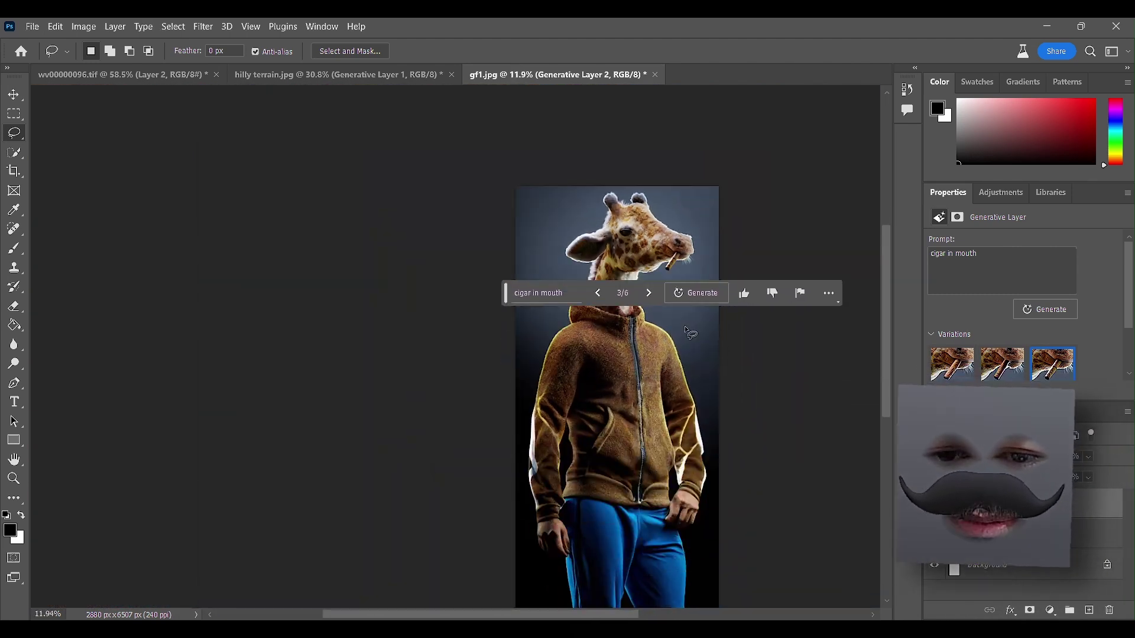
{"action": "scroll", "coordinate": [677, 378], "scroll_direction": "down", "scroll_amount": 2}
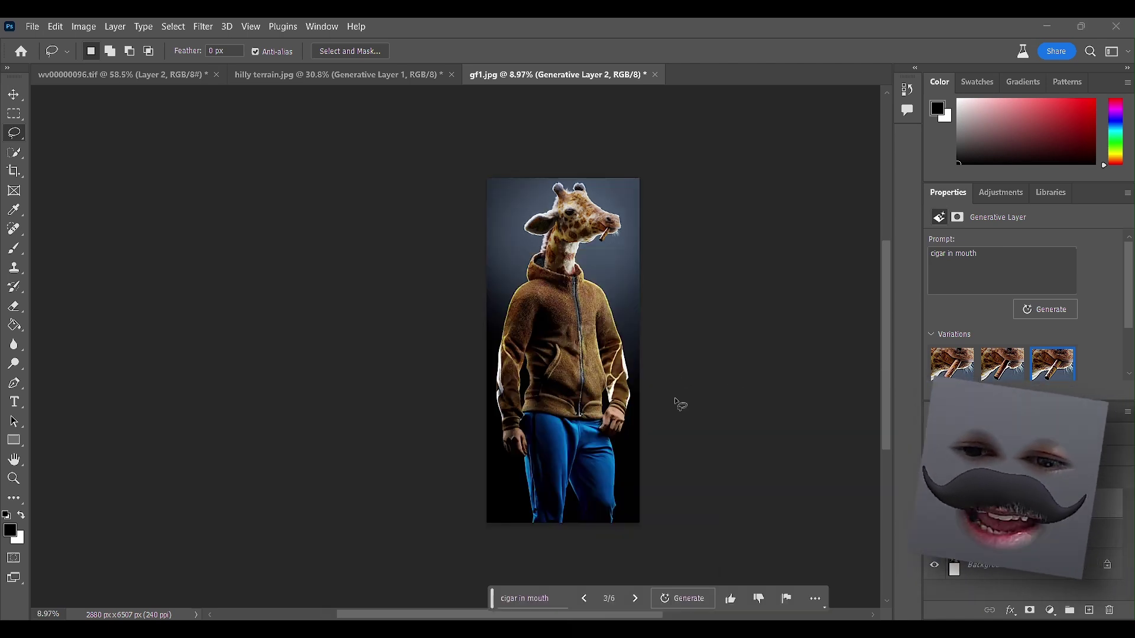
{"action": "scroll", "coordinate": [675, 397], "scroll_direction": "up", "scroll_amount": 2}
{"action": "scroll", "coordinate": [677, 378], "scroll_direction": "down", "scroll_amount": 1}
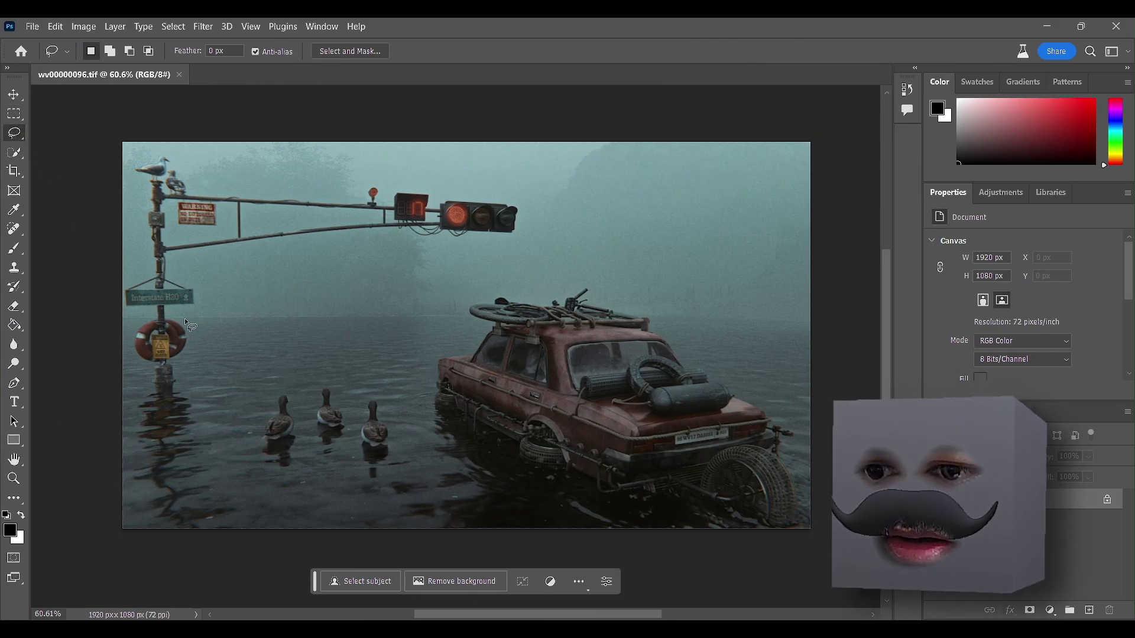
- Lasso the water left of the car and generate a fill there, then move the task bar aside
{"action": "left_click_drag", "start_coordinate": [132, 315], "coordinate": [320, 297]}
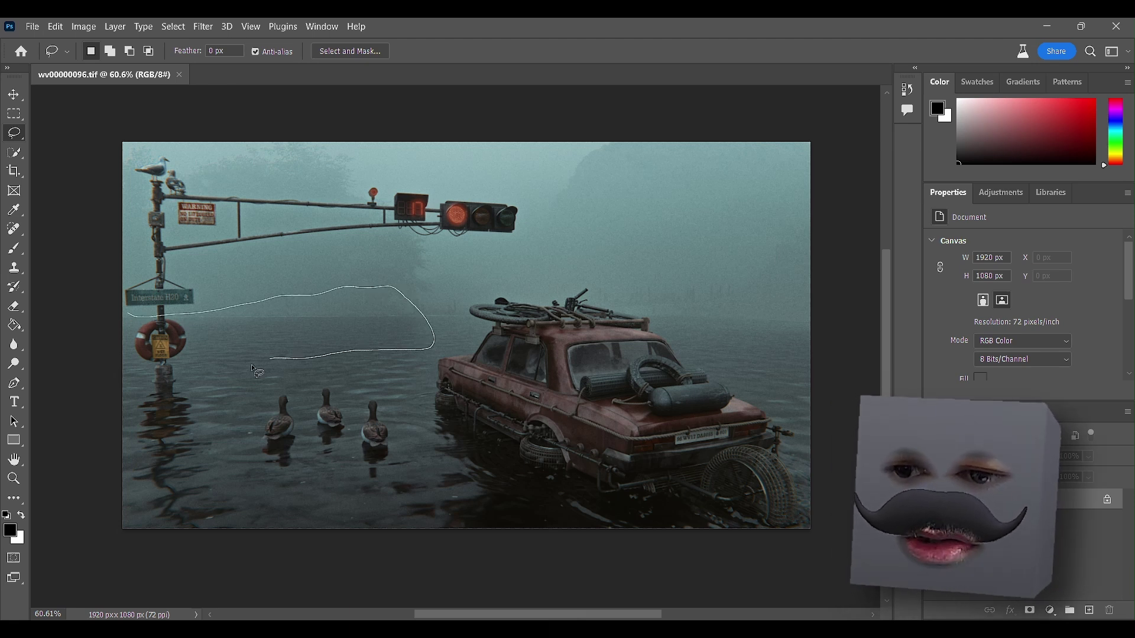
{"action": "left_click_drag", "start_coordinate": [112, 340], "coordinate": [113, 348]}
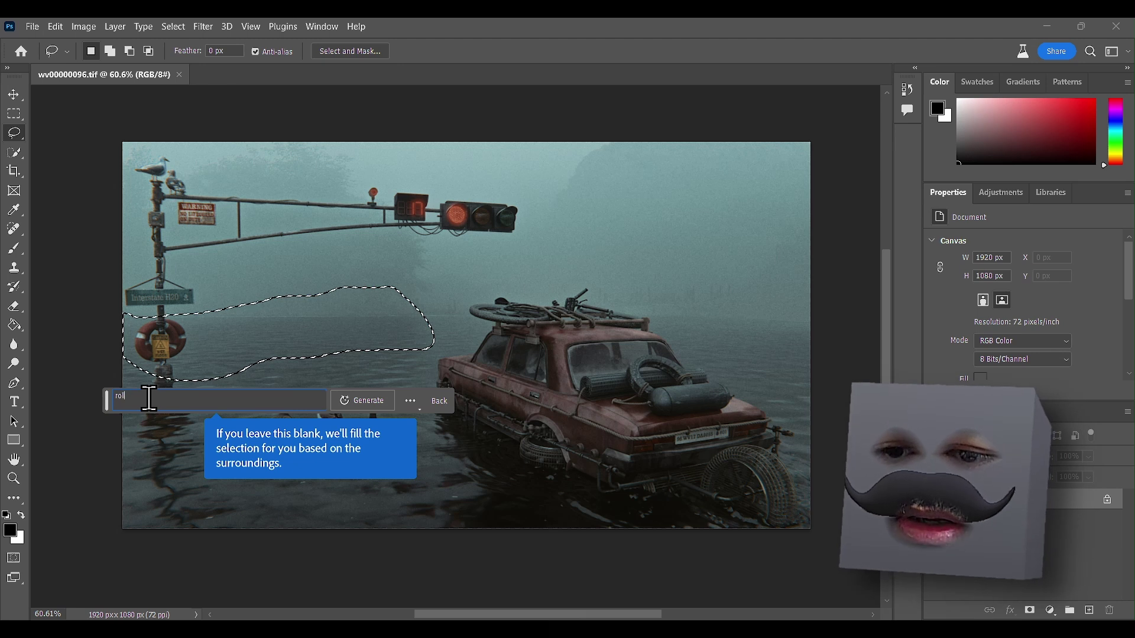
{"action": "key", "text": "BackSpace"}
{"action": "key", "text": "BackSpace"}
{"action": "key", "text": "BackSpace"}
{"action": "key", "text": "BackSpace"}
{"action": "key", "text": "BackSpace"}
{"action": "key", "text": "BackSpace"}
{"action": "key", "text": "BackSpace"}
{"action": "key", "text": "BackSpace"}
{"action": "key", "text": "BackSpace"}
{"action": "key", "text": "BackSpace"}
{"action": "key", "text": "Return"}
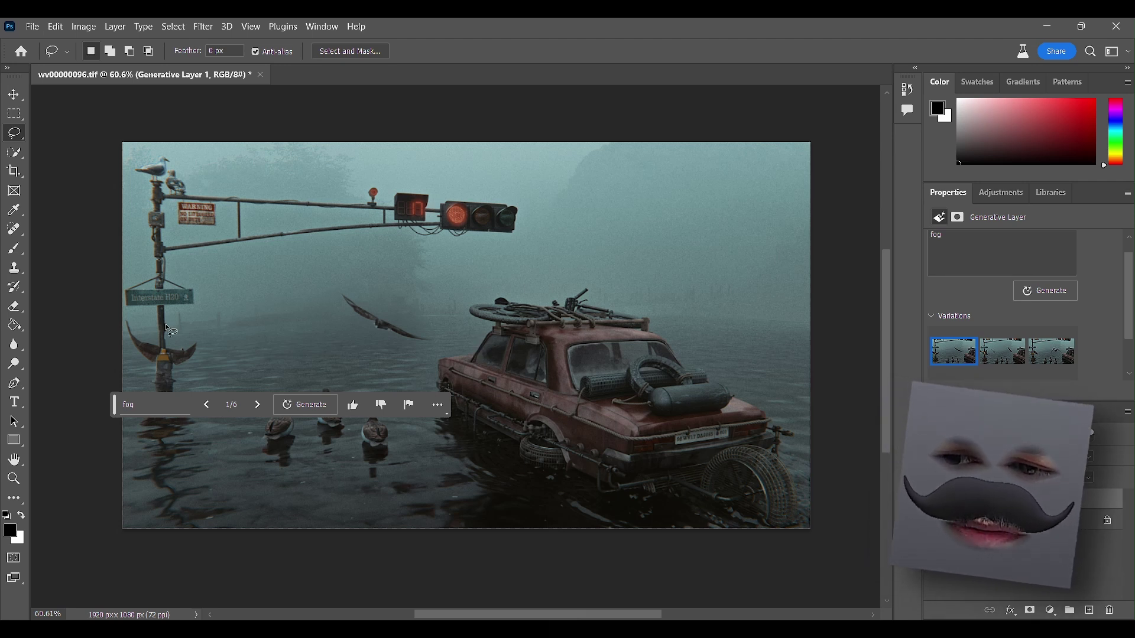
{"action": "left_click_drag", "start_coordinate": [119, 405], "coordinate": [183, 565]}
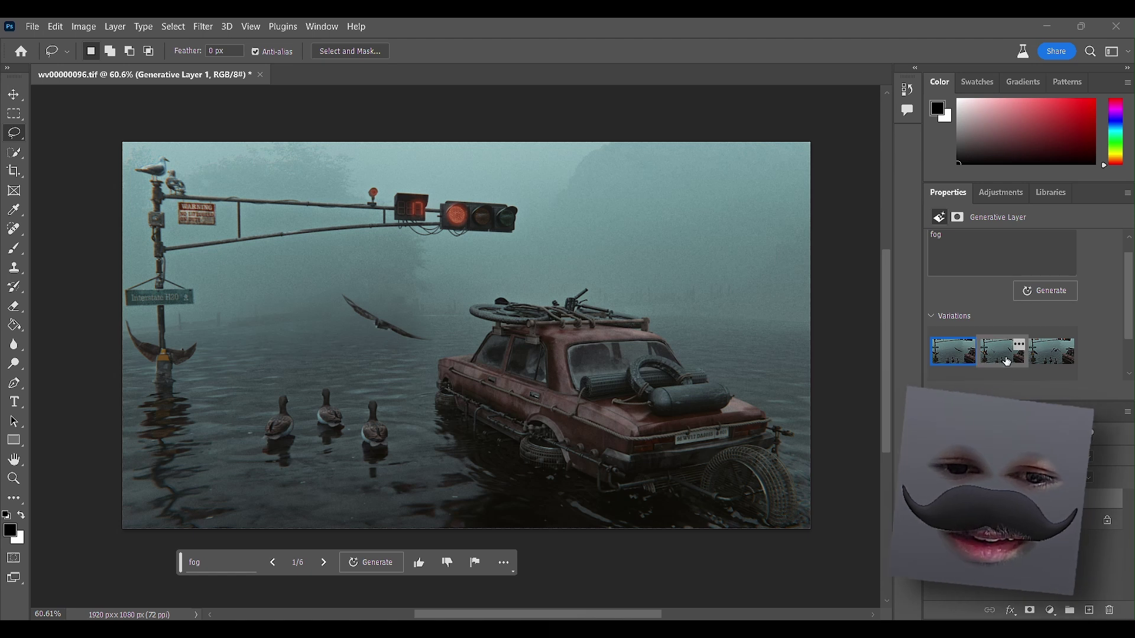
- Enter the prompt 'fog' for the background fill above the car
{"action": "left_click", "coordinate": [1052, 352]}
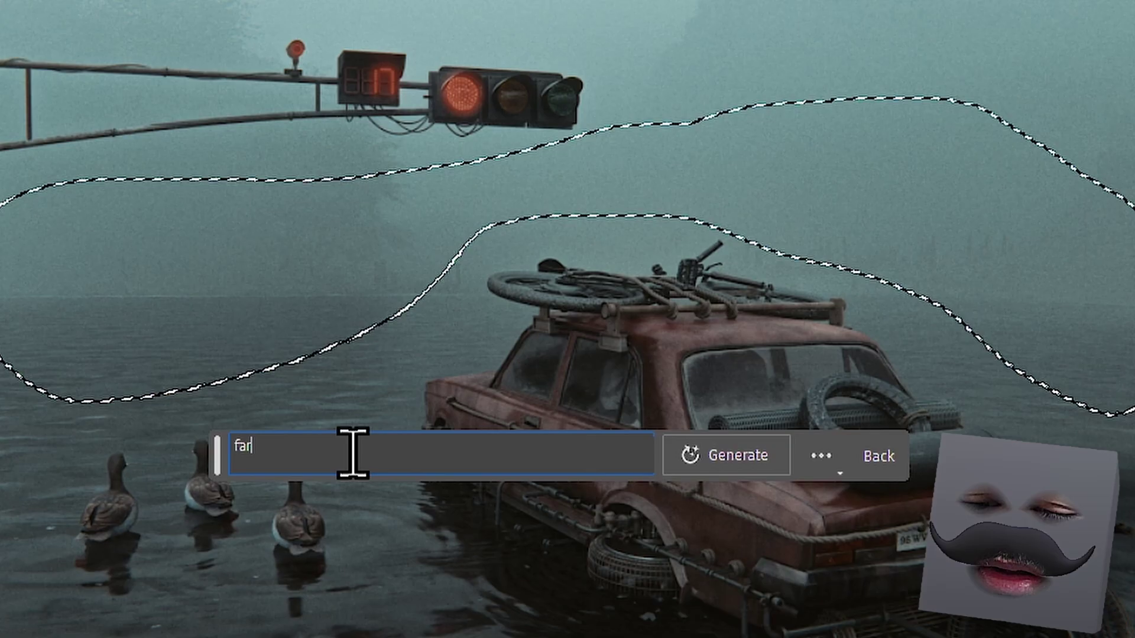
{"action": "type", "text": "r"}
{"action": "key", "text": "BackSpace"}
{"action": "key", "text": "BackSpace"}
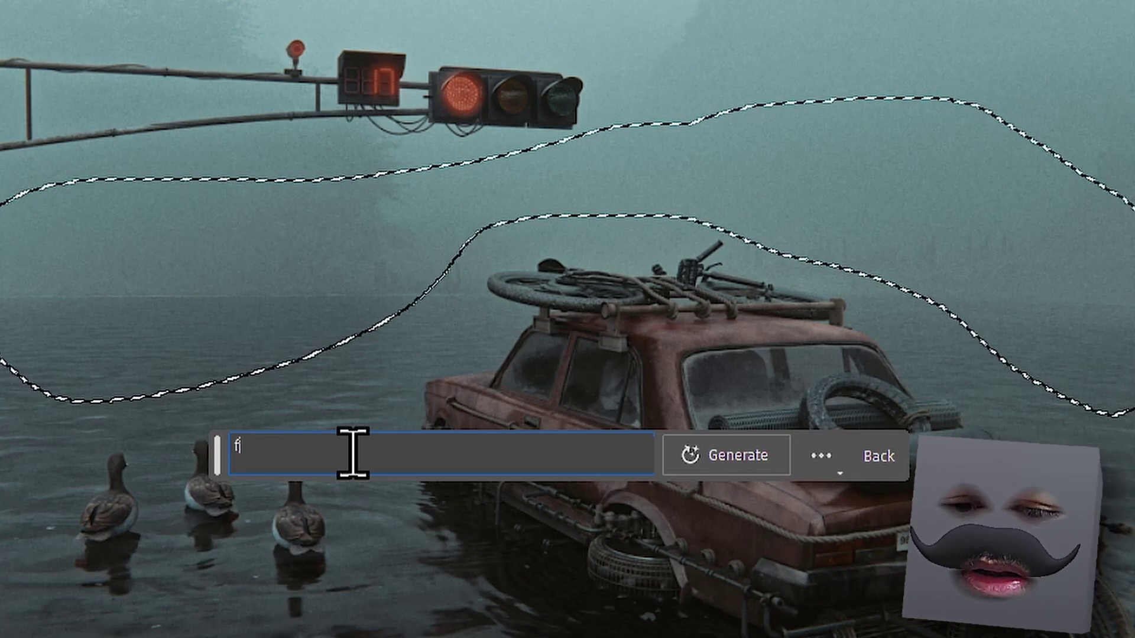
{"action": "type", "text": "og"}
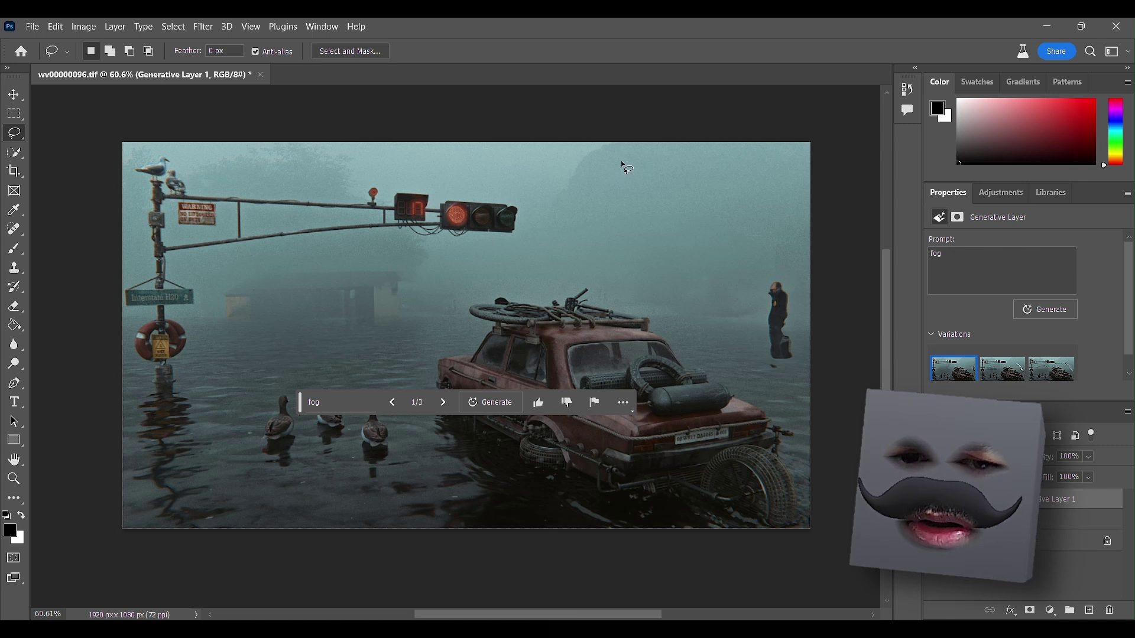
{"action": "scroll", "coordinate": [623, 167], "scroll_direction": "down", "scroll_amount": 1}
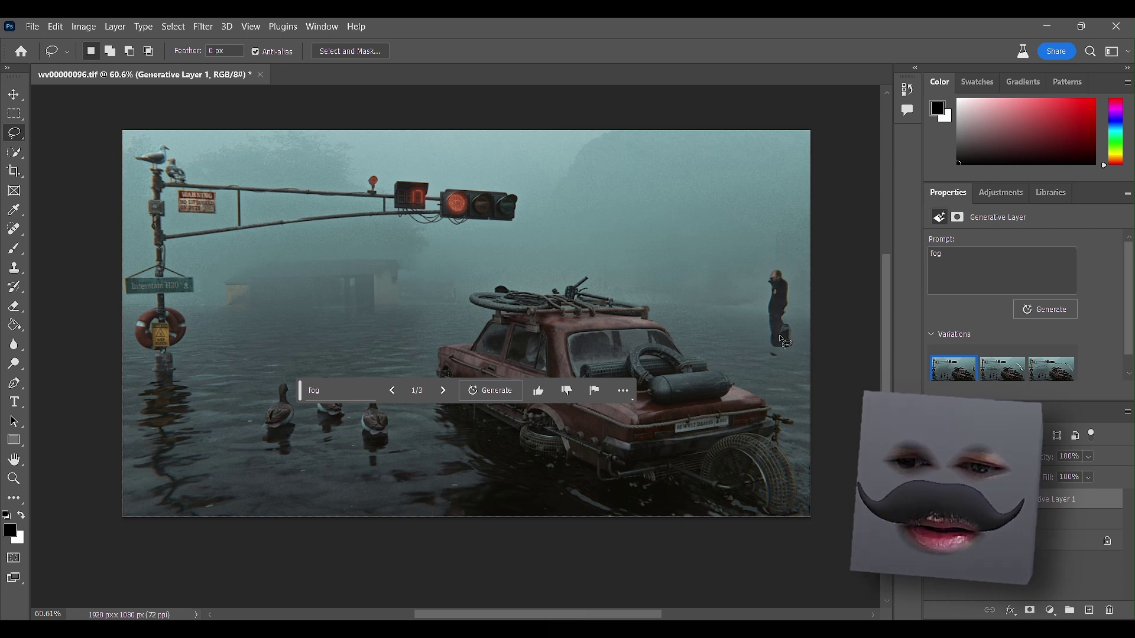
- Move the task bar below the image and compare the second and third fog variations
{"action": "left_click_drag", "start_coordinate": [300, 392], "coordinate": [324, 555]}
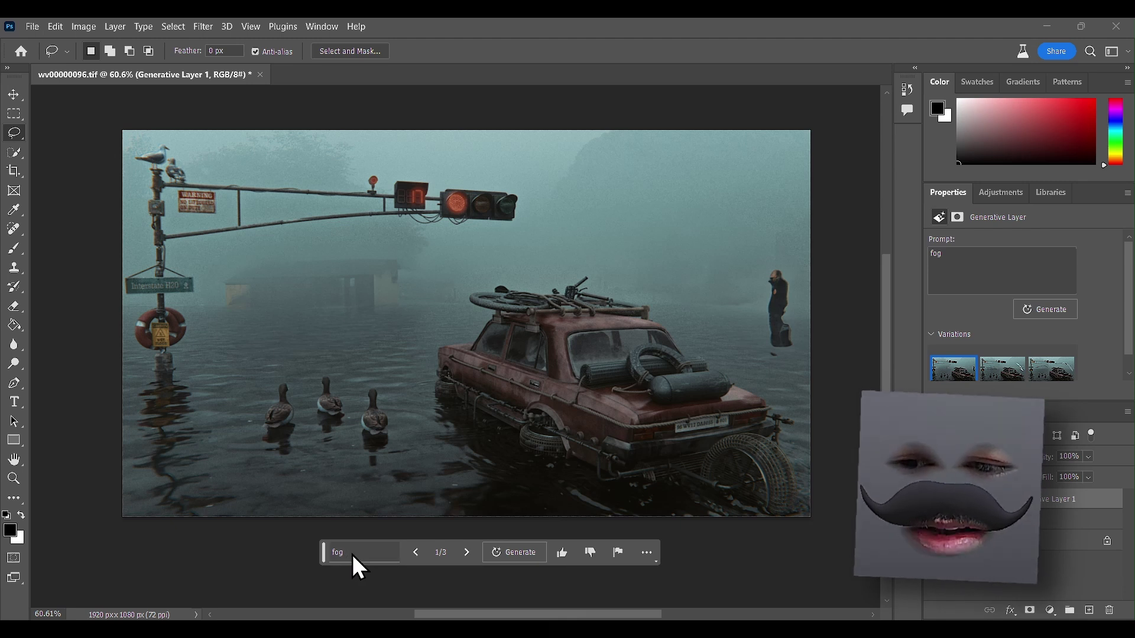
{"action": "left_click", "coordinate": [991, 376]}
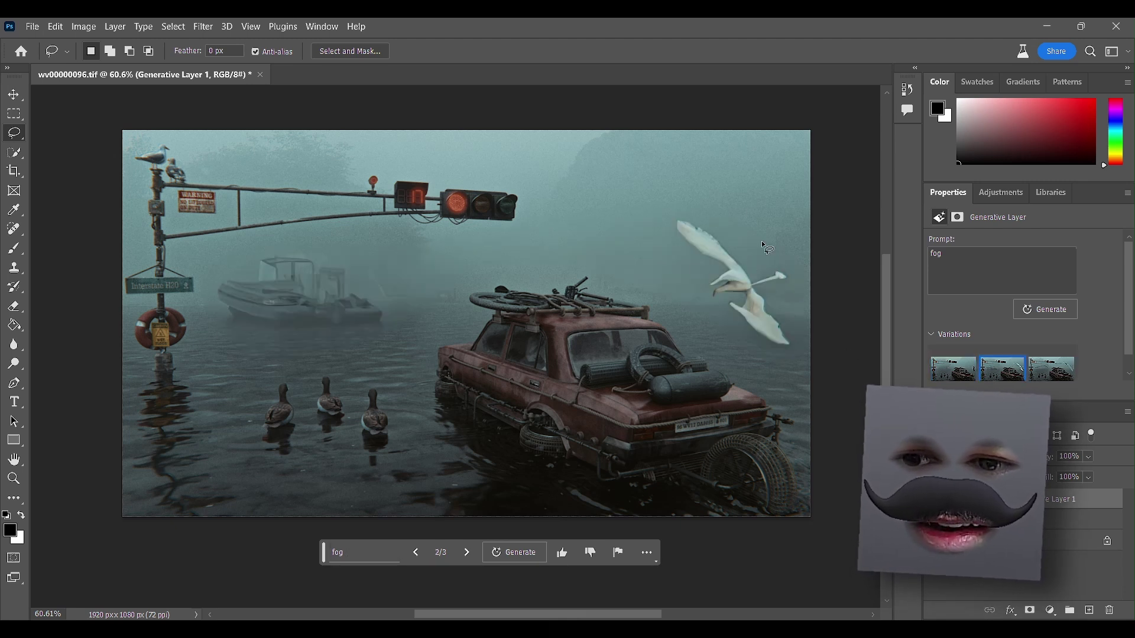
{"action": "left_click", "coordinate": [1053, 371]}
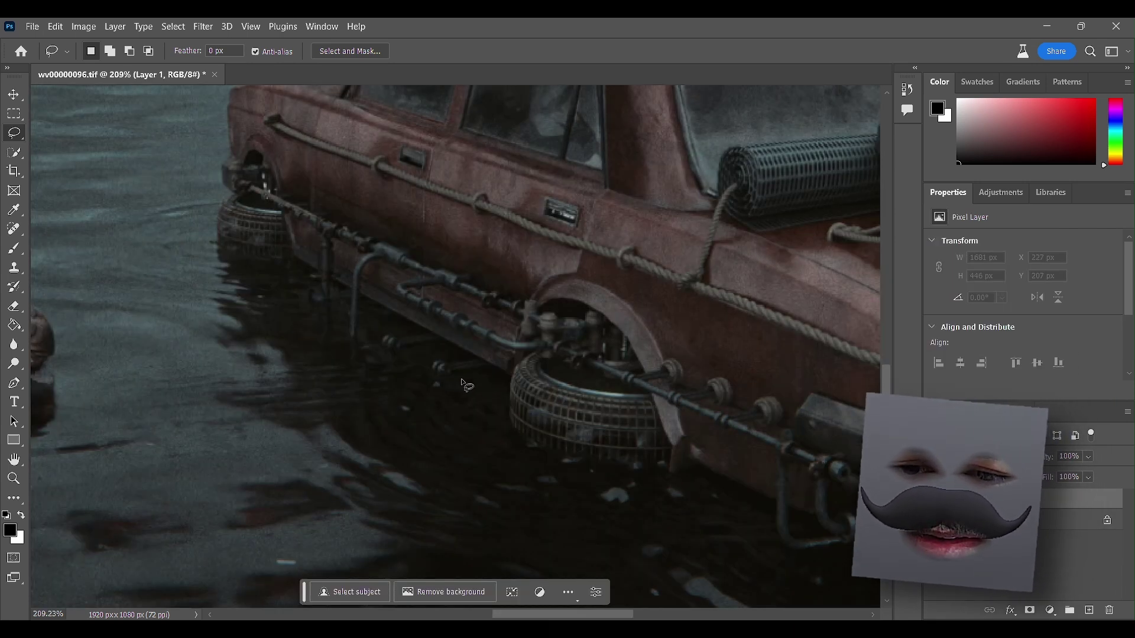
- Select the water along the car's side and prompt Generative Fill for water foam
{"action": "scroll", "coordinate": [467, 386], "scroll_direction": "down", "scroll_amount": 5}
{"action": "scroll", "coordinate": [376, 385], "scroll_direction": "left", "scroll_amount": 2}
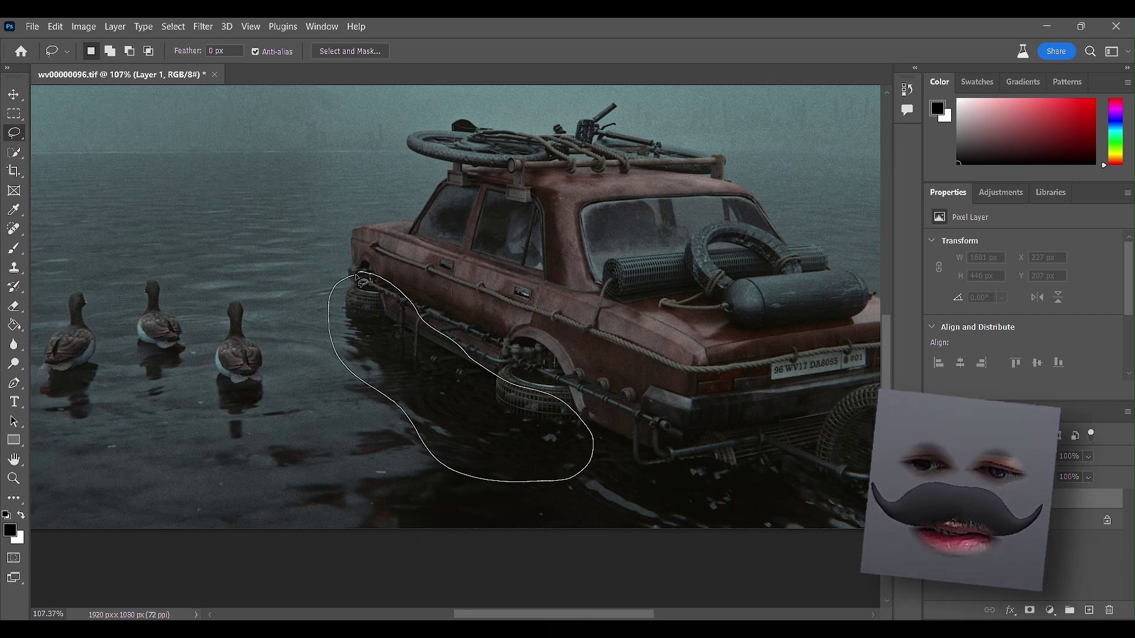
{"action": "left_click_drag", "start_coordinate": [362, 281], "coordinate": [358, 276]}
{"action": "left_click", "coordinate": [365, 501]}
{"action": "type", "text": "water "}
{"action": "type", "text": "level"}
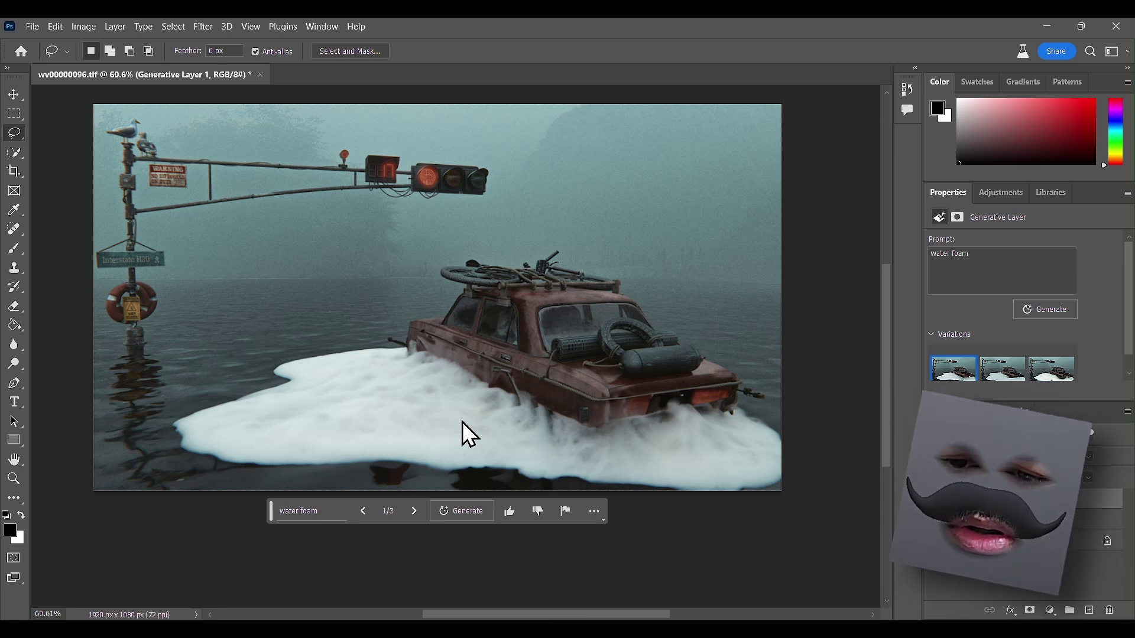
- Compare the foam variations and settle on the third one
{"action": "scroll", "coordinate": [1041, 343], "scroll_direction": "down", "scroll_amount": 1}
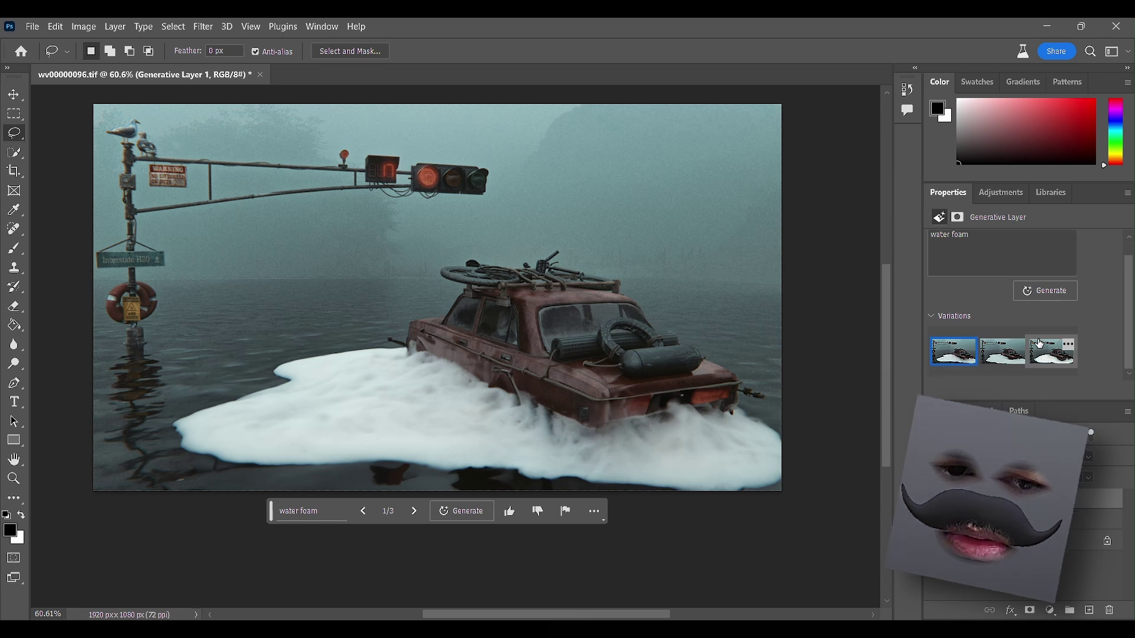
{"action": "left_click", "coordinate": [988, 353]}
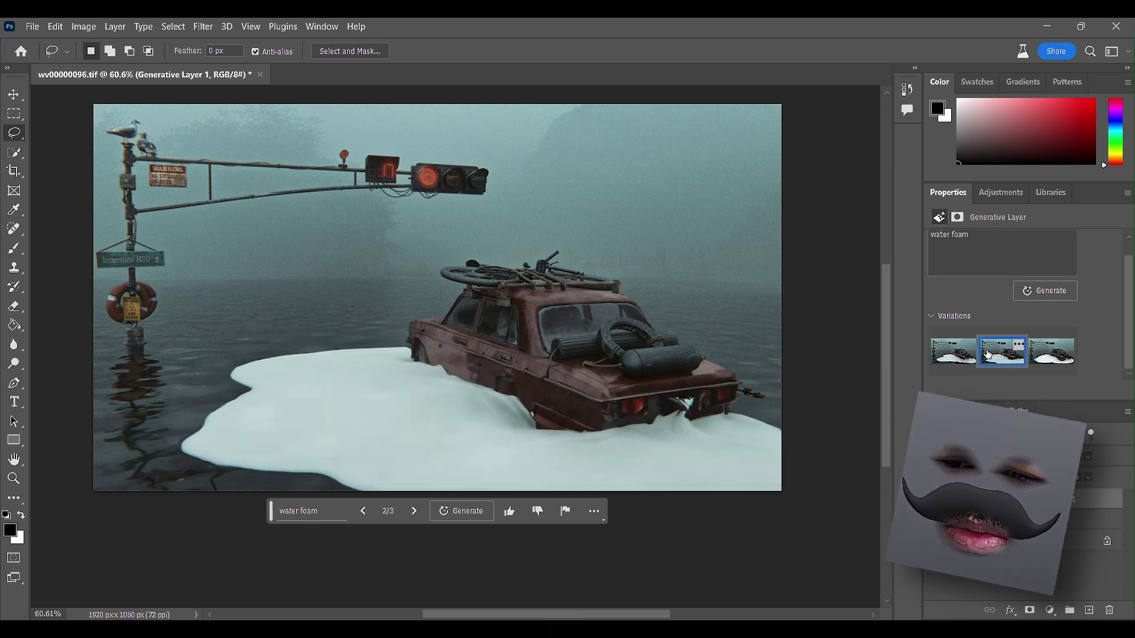
{"action": "left_click", "coordinate": [1050, 360]}
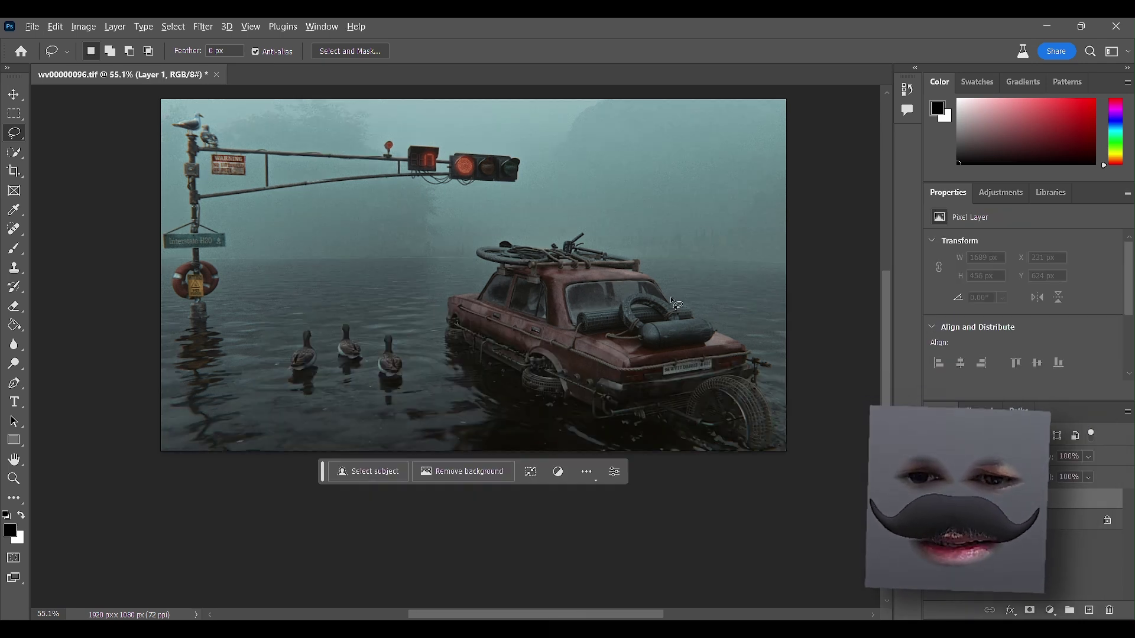
- Zoom in and lasso an area on the car's rear window
{"action": "scroll", "coordinate": [670, 296], "scroll_direction": "up", "scroll_amount": 3}
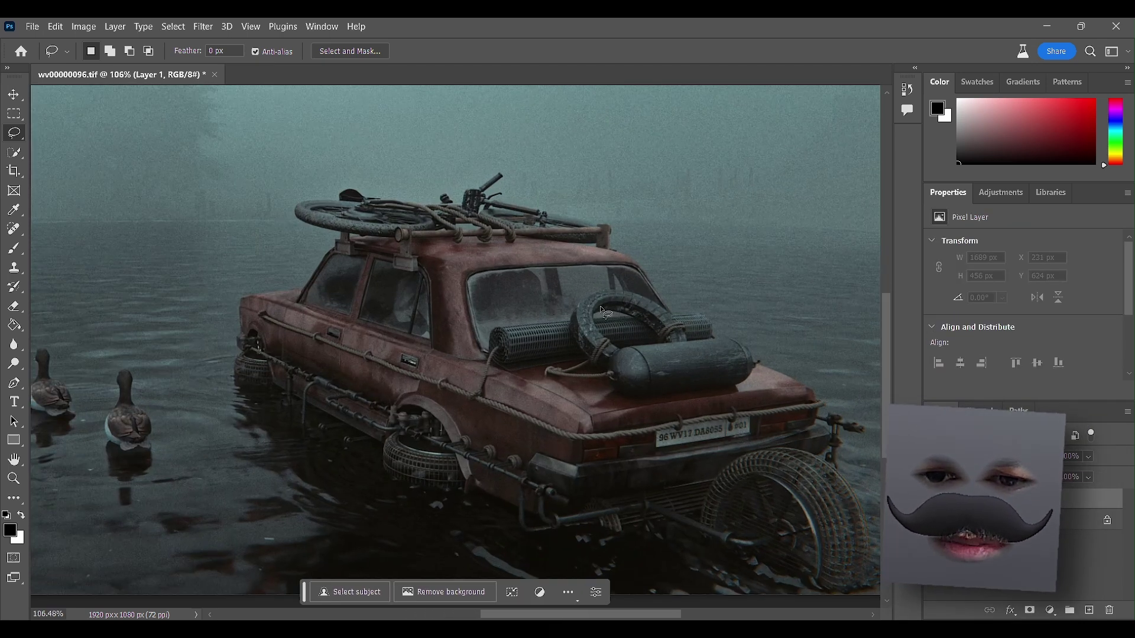
{"action": "scroll", "coordinate": [602, 309], "scroll_direction": "up", "scroll_amount": 3}
{"action": "scroll", "coordinate": [466, 222], "scroll_direction": "right", "scroll_amount": 3}
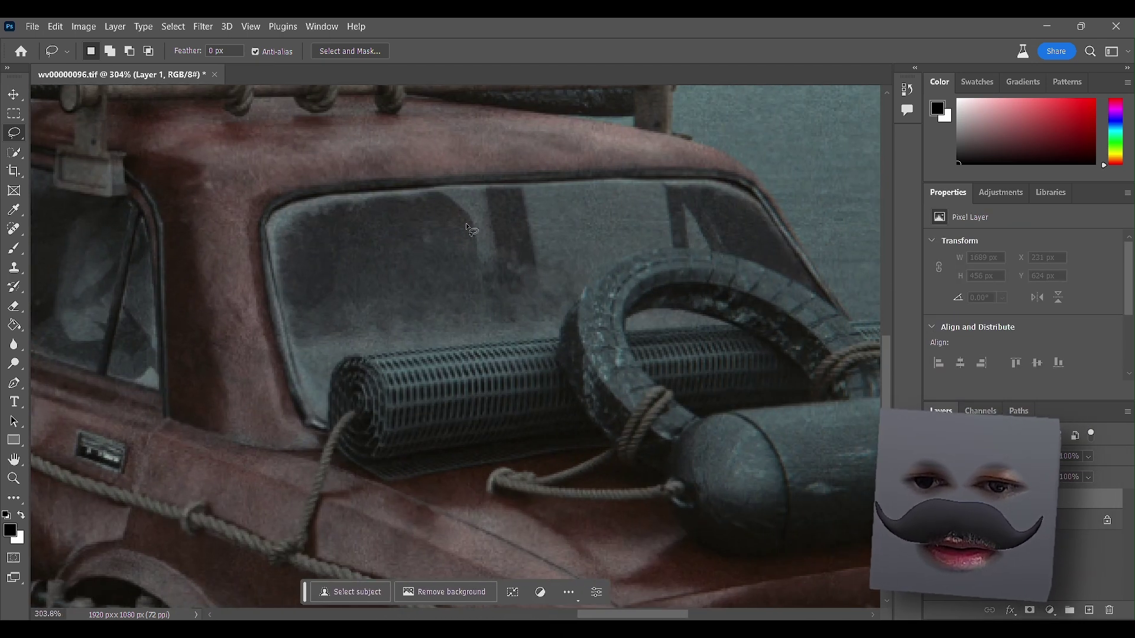
{"action": "mouse_move", "coordinate": [416, 199]}
{"action": "left_mouse_down"}
{"action": "mouse_move", "coordinate": [428, 278]}
{"action": "mouse_move", "coordinate": [453, 297]}
{"action": "left_mouse_up"}
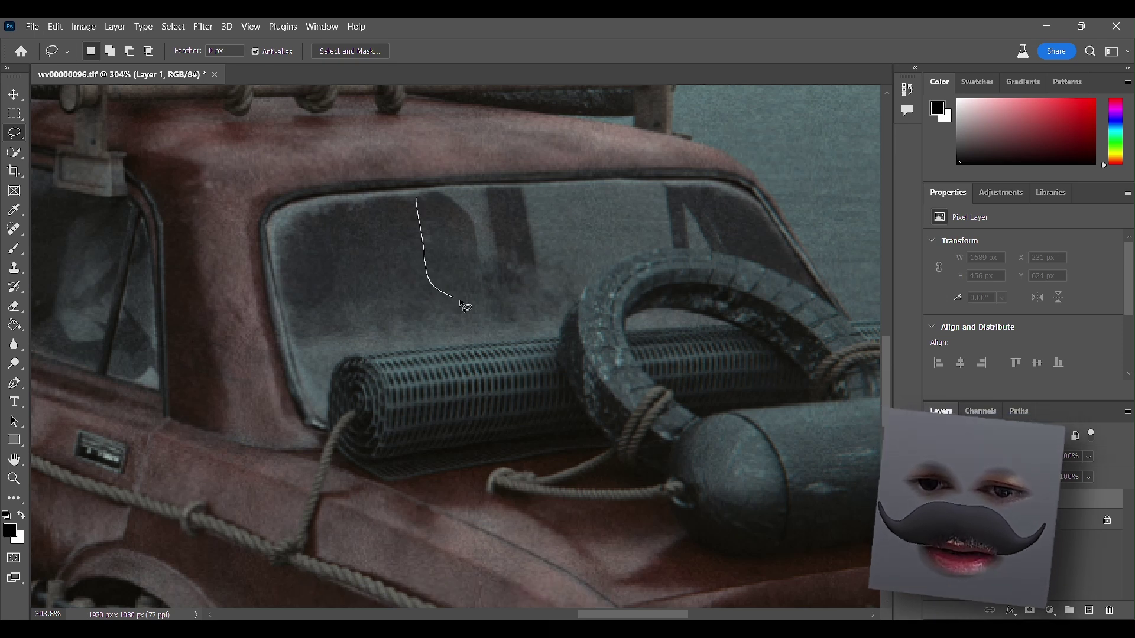
{"action": "mouse_move", "coordinate": [595, 299]}
{"action": "left_mouse_down"}
{"action": "mouse_move", "coordinate": [686, 281]}
{"action": "mouse_move", "coordinate": [693, 234]}
{"action": "left_mouse_up"}
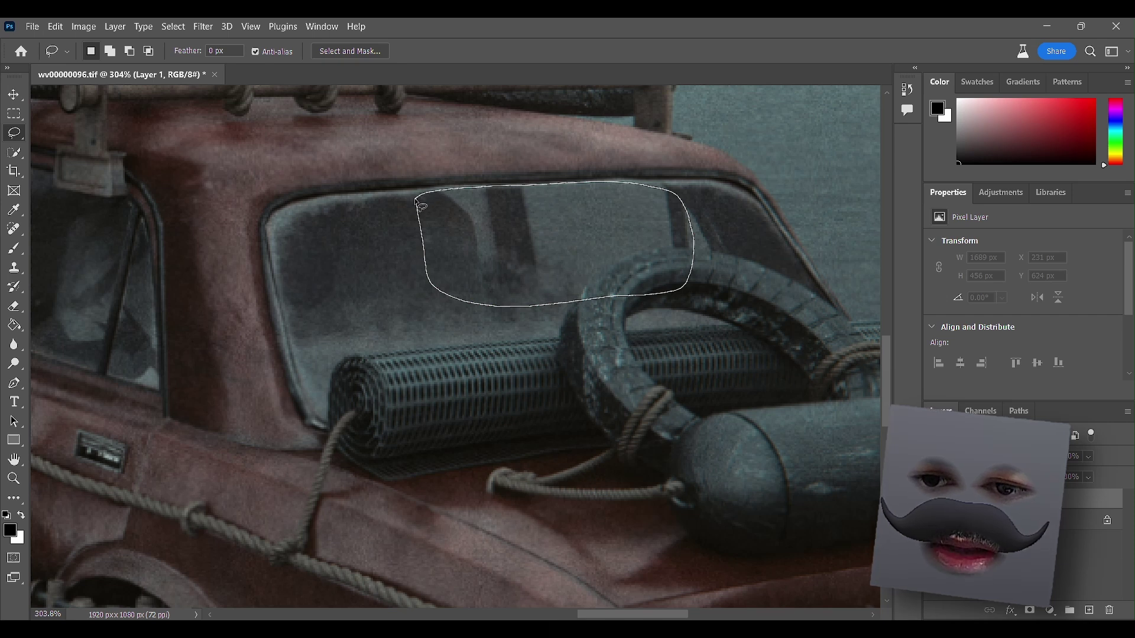
{"action": "left_click_drag", "start_coordinate": [422, 207], "coordinate": [421, 206]}
- Generate a 'baby on board' sticker inside the rear-window selection
{"action": "left_click", "coordinate": [448, 327]}
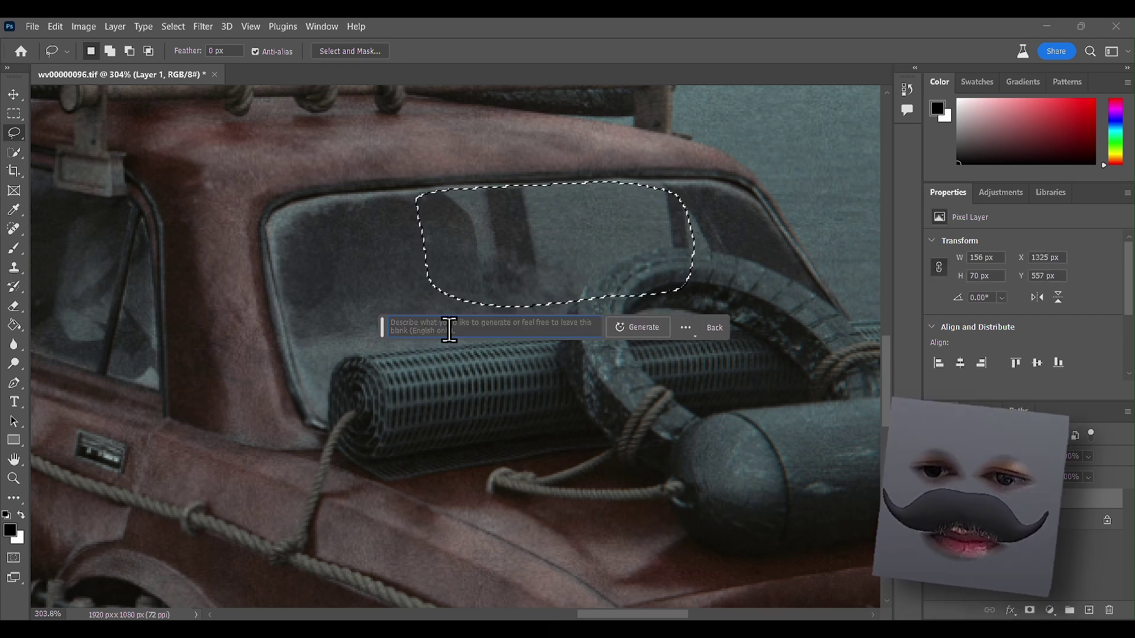
{"action": "type", "text": "a"}
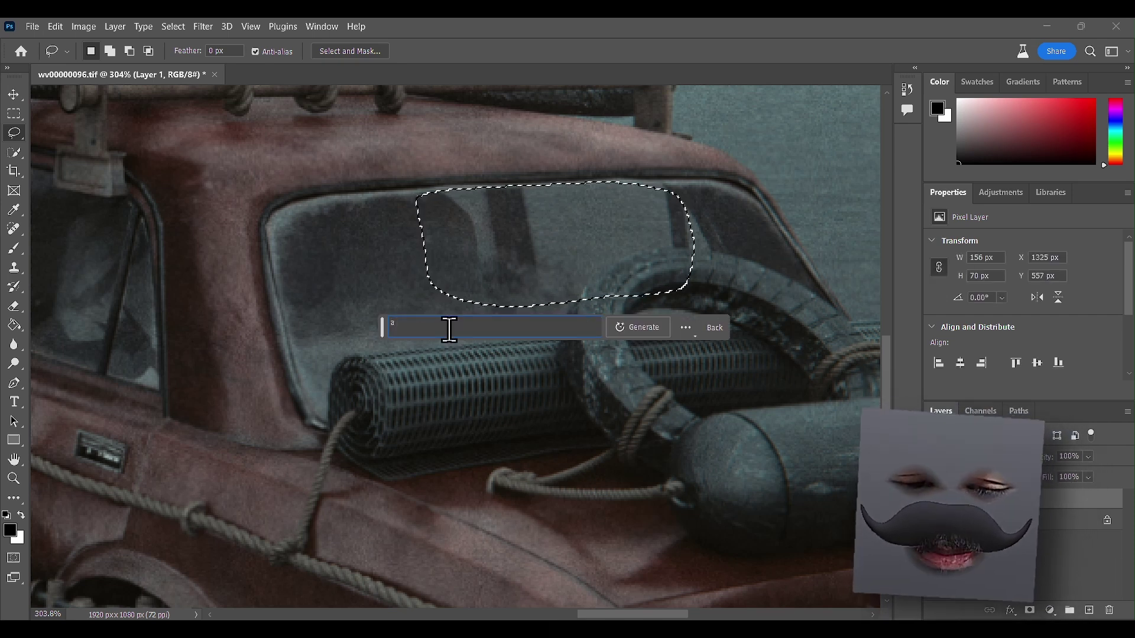
{"action": "type", "text": " 'baby on board"}
{"action": "type", "text": " sticker"}
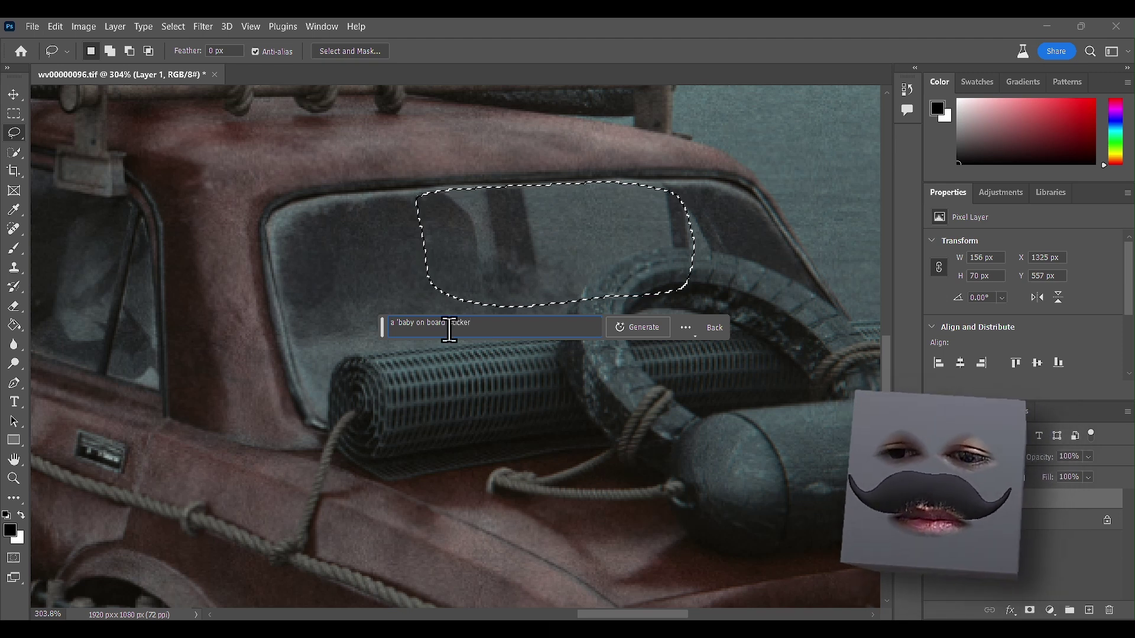
{"action": "left_click", "coordinate": [654, 325]}
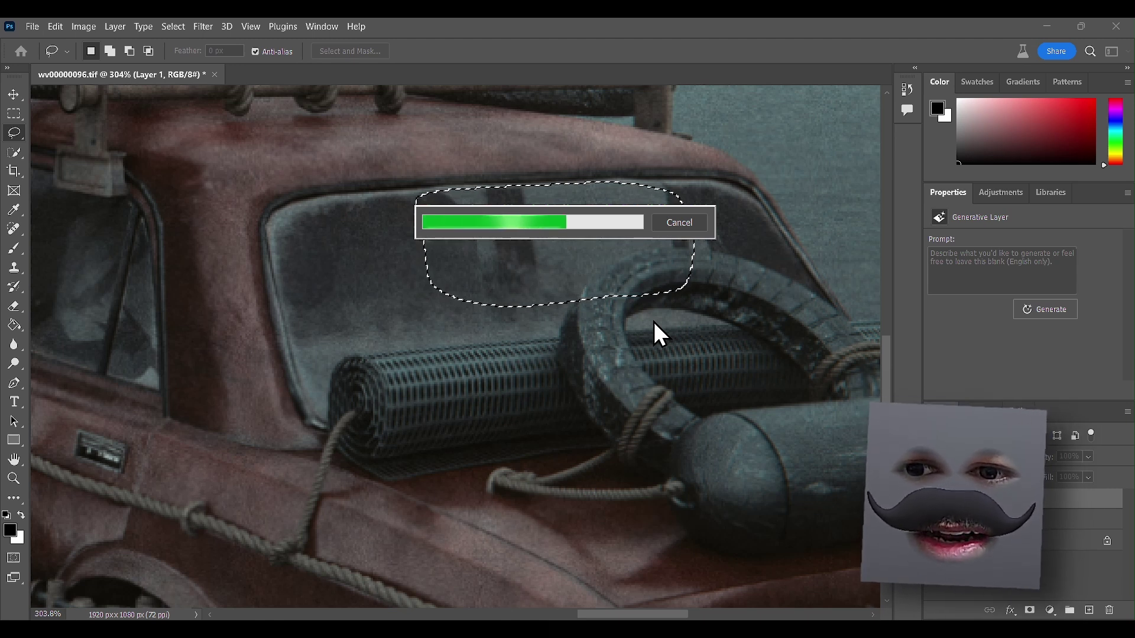
{"action": "scroll", "coordinate": [438, 457], "scroll_direction": "down", "scroll_amount": 5}
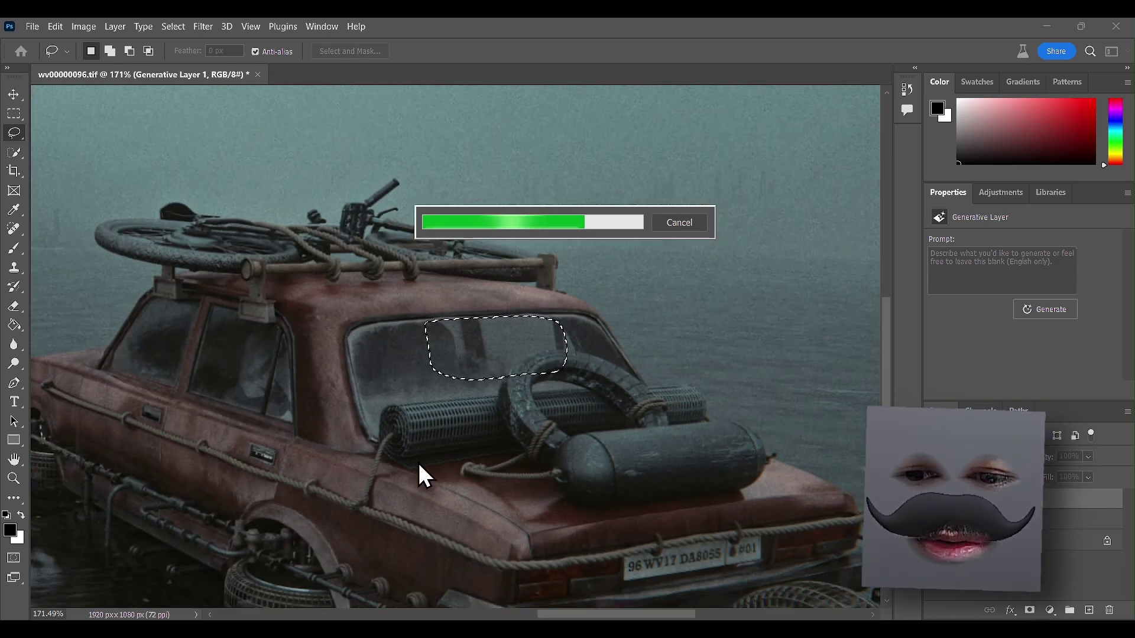
{"action": "scroll", "coordinate": [418, 467], "scroll_direction": "down", "scroll_amount": 8}
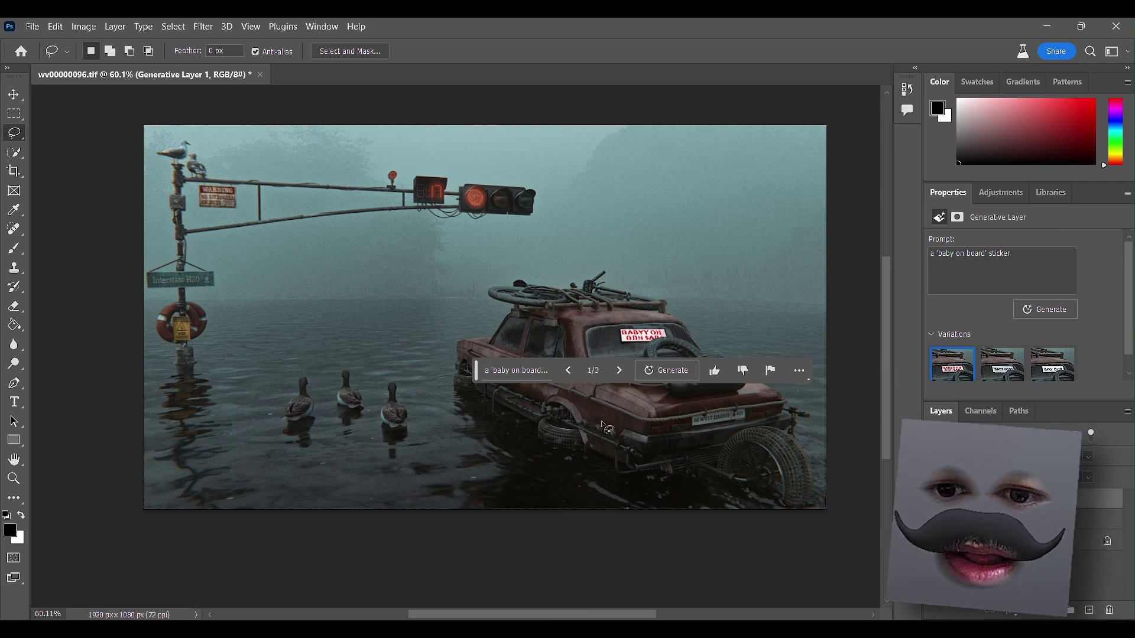
- Cycle through the three sticker variations and settle on the second, reading 'BABT Y OND'
{"action": "left_click", "coordinate": [994, 373]}
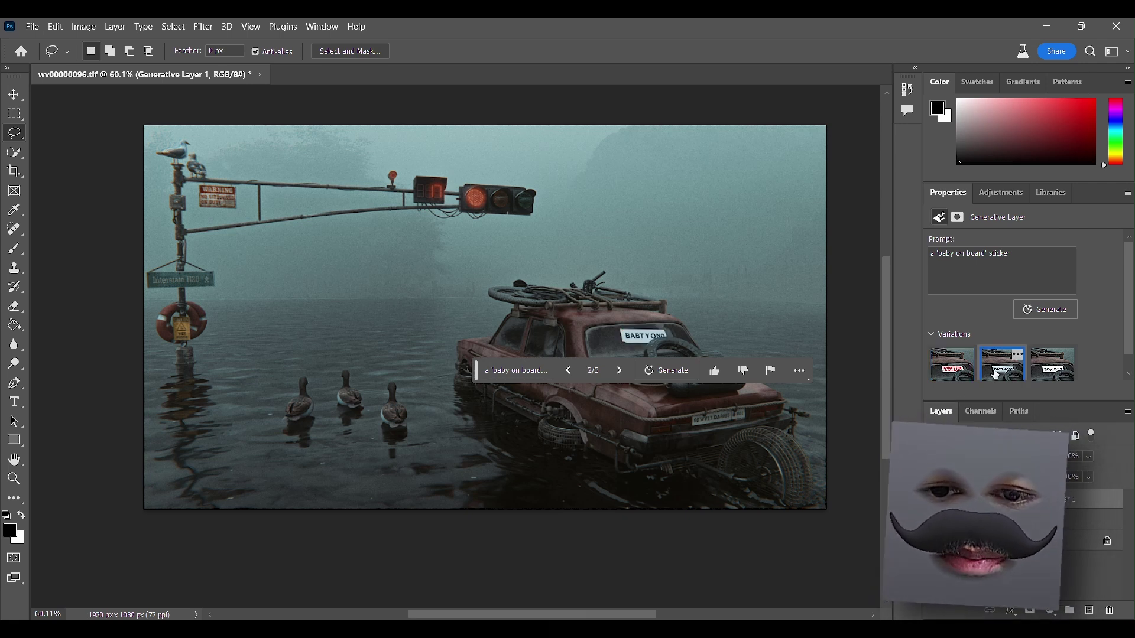
{"action": "scroll", "coordinate": [666, 362], "scroll_direction": "up", "scroll_amount": 5}
{"action": "scroll", "coordinate": [731, 355], "scroll_direction": "right", "scroll_amount": 3}
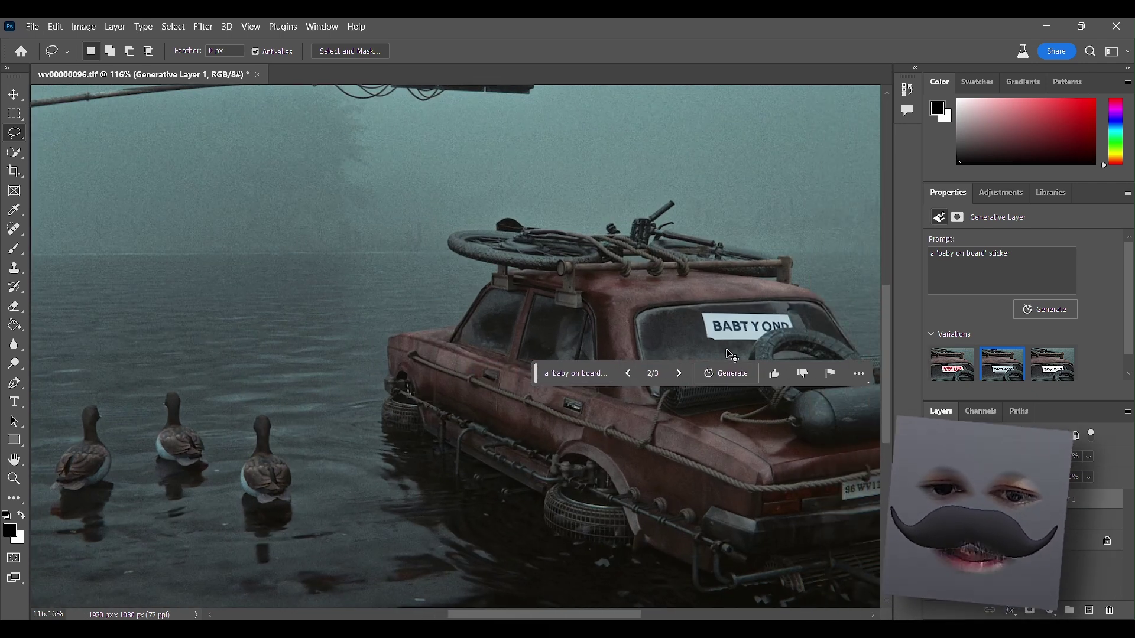
{"action": "scroll", "coordinate": [732, 355], "scroll_direction": "right", "scroll_amount": 1}
{"action": "left_click", "coordinate": [1047, 372]}
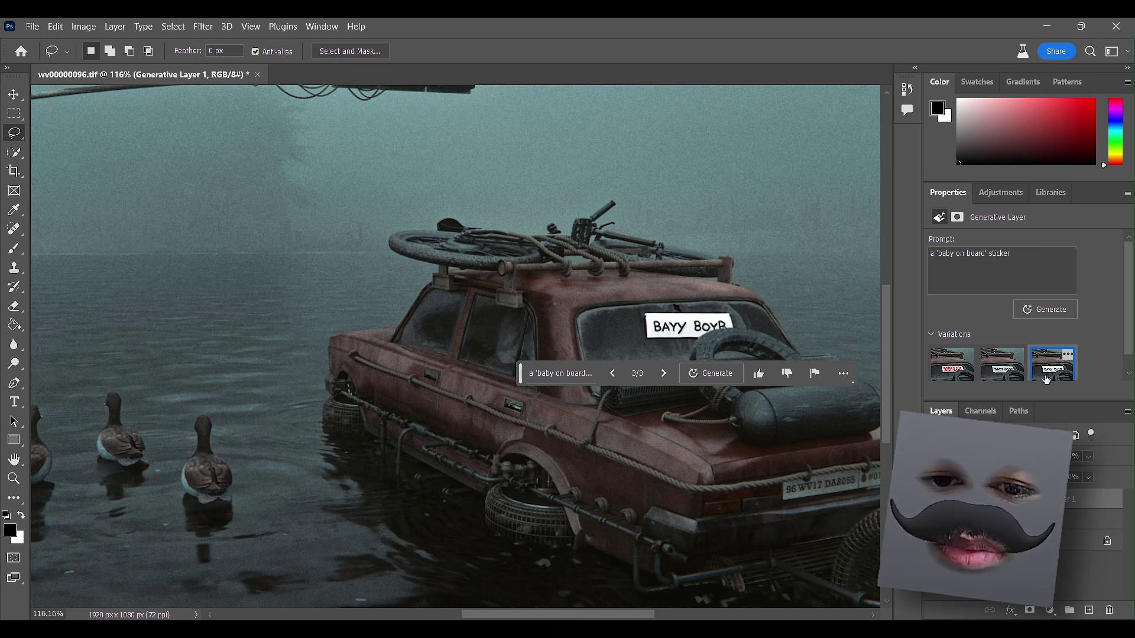
{"action": "left_click", "coordinate": [950, 375]}
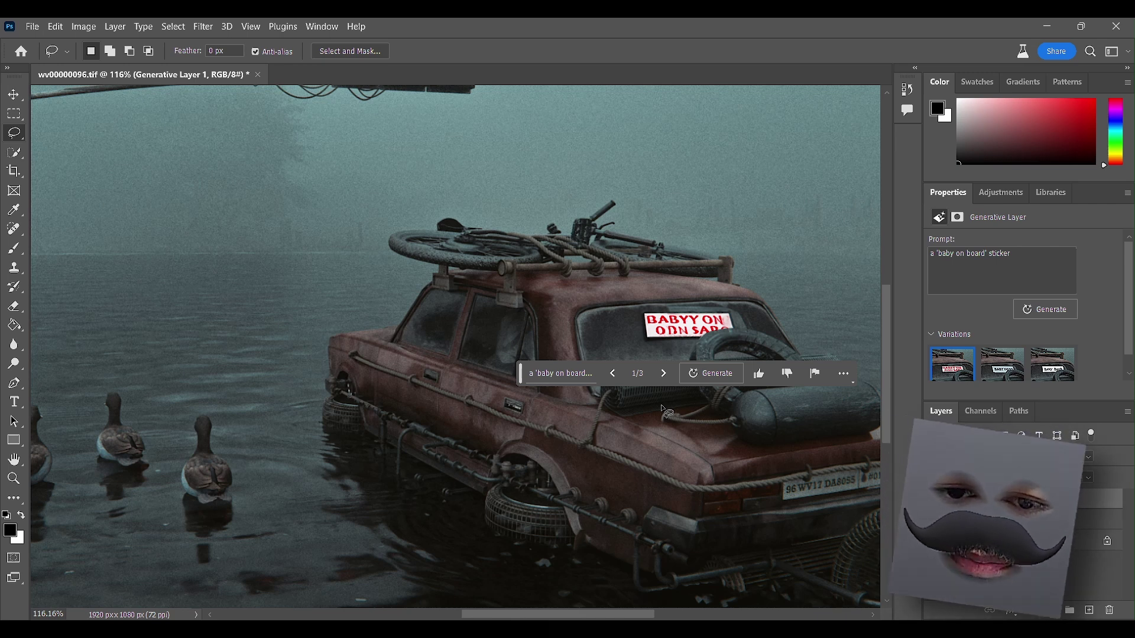
{"action": "scroll", "coordinate": [646, 329], "scroll_direction": "up", "scroll_amount": 3}
{"action": "scroll", "coordinate": [649, 331], "scroll_direction": "down", "scroll_amount": 3}
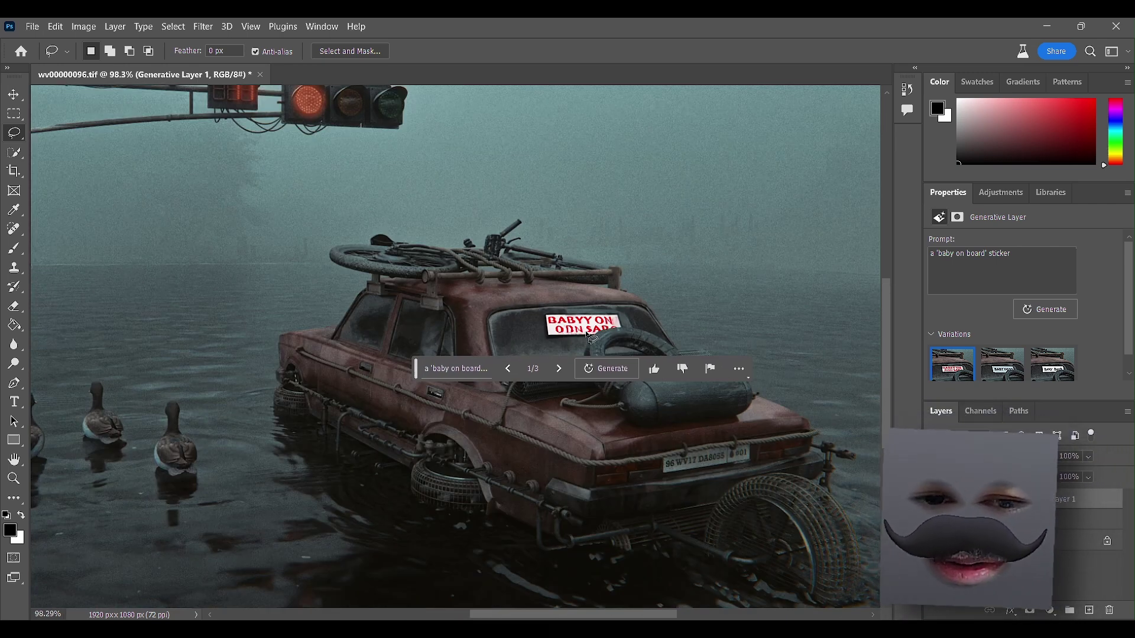
{"action": "left_click", "coordinate": [558, 368]}
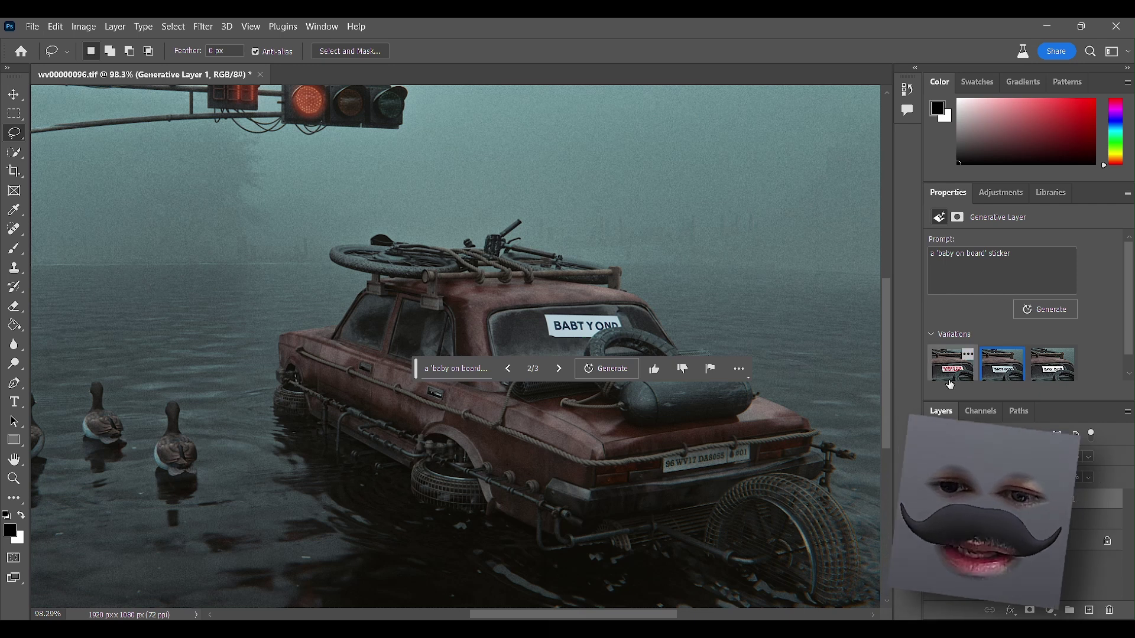
{"action": "scroll", "coordinate": [611, 346], "scroll_direction": "left", "scroll_amount": 2}
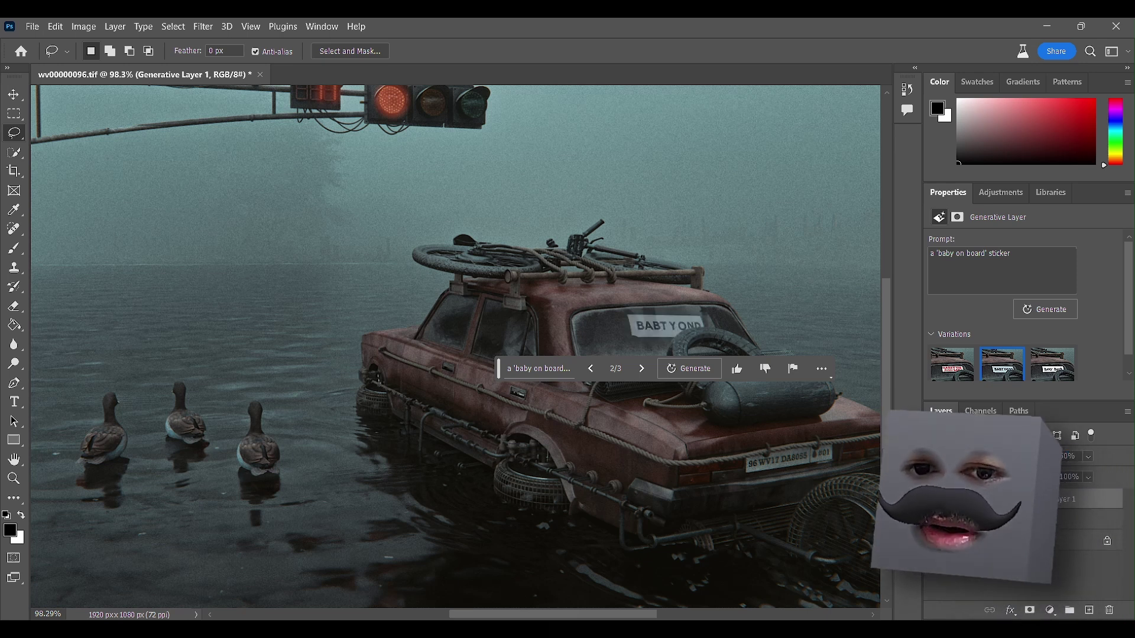
{"action": "scroll", "coordinate": [595, 477], "scroll_direction": "down", "scroll_amount": 3}
- Lasso the three ducks and enter the prompt 'shark' for Generative Fill
{"action": "scroll", "coordinate": [595, 476], "scroll_direction": "down", "scroll_amount": 2}
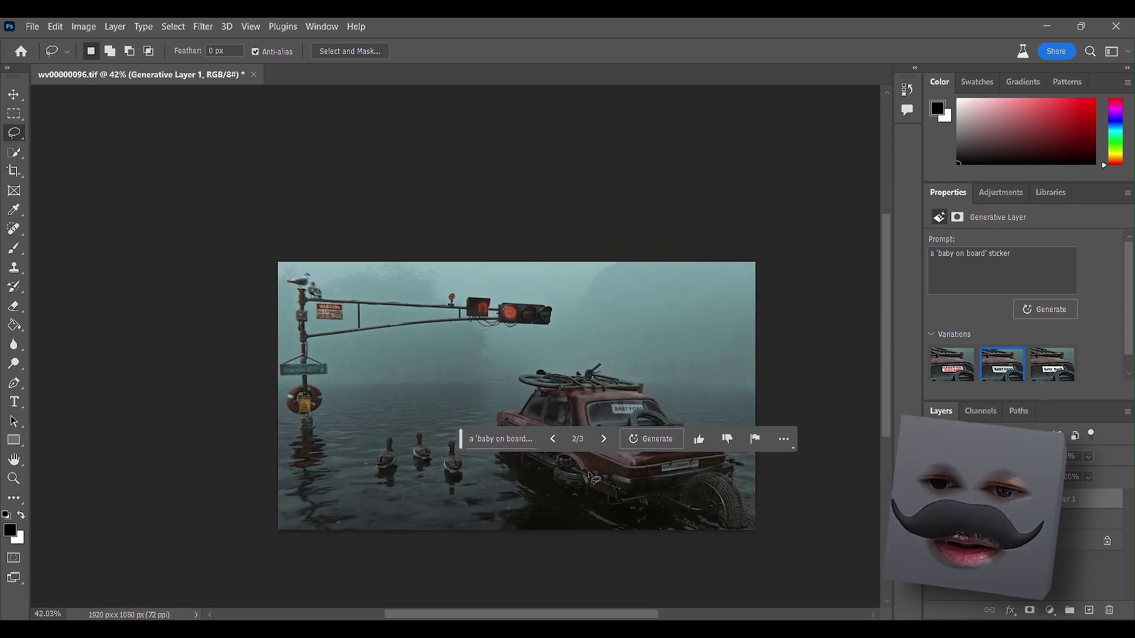
{"action": "left_click_drag", "start_coordinate": [462, 403], "coordinate": [375, 531]}
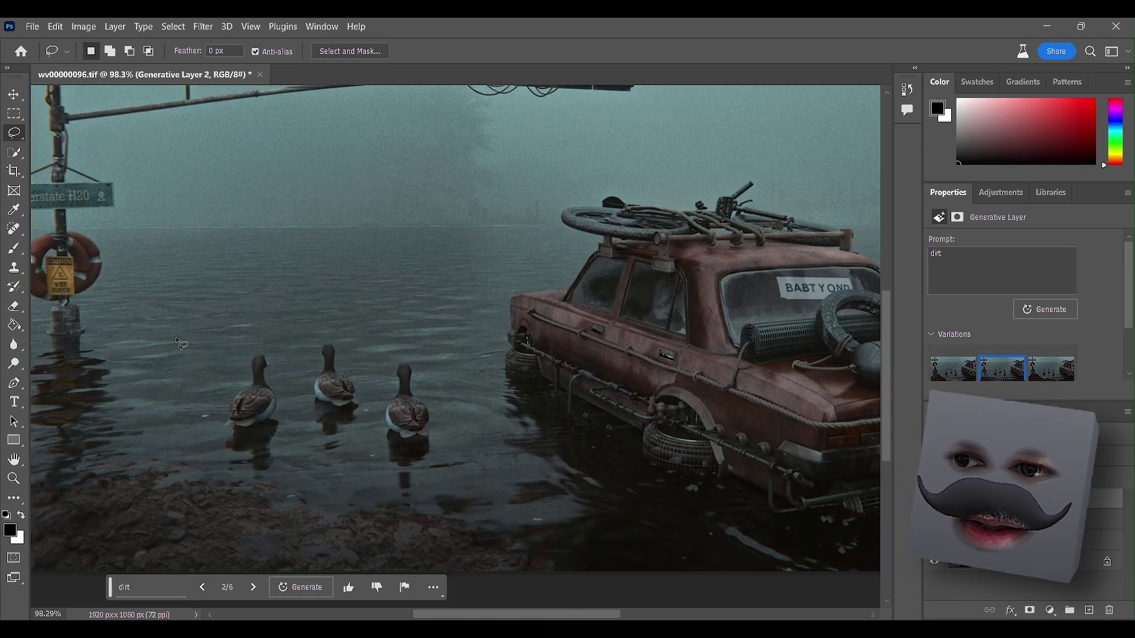
{"action": "mouse_move", "coordinate": [269, 336]}
{"action": "left_mouse_down"}
{"action": "mouse_move", "coordinate": [168, 415]}
{"action": "mouse_move", "coordinate": [305, 473]}
{"action": "mouse_move", "coordinate": [415, 486]}
{"action": "mouse_move", "coordinate": [497, 410]}
{"action": "mouse_move", "coordinate": [422, 323]}
{"action": "mouse_move", "coordinate": [304, 314]}
{"action": "mouse_move", "coordinate": [264, 340]}
{"action": "left_mouse_up"}
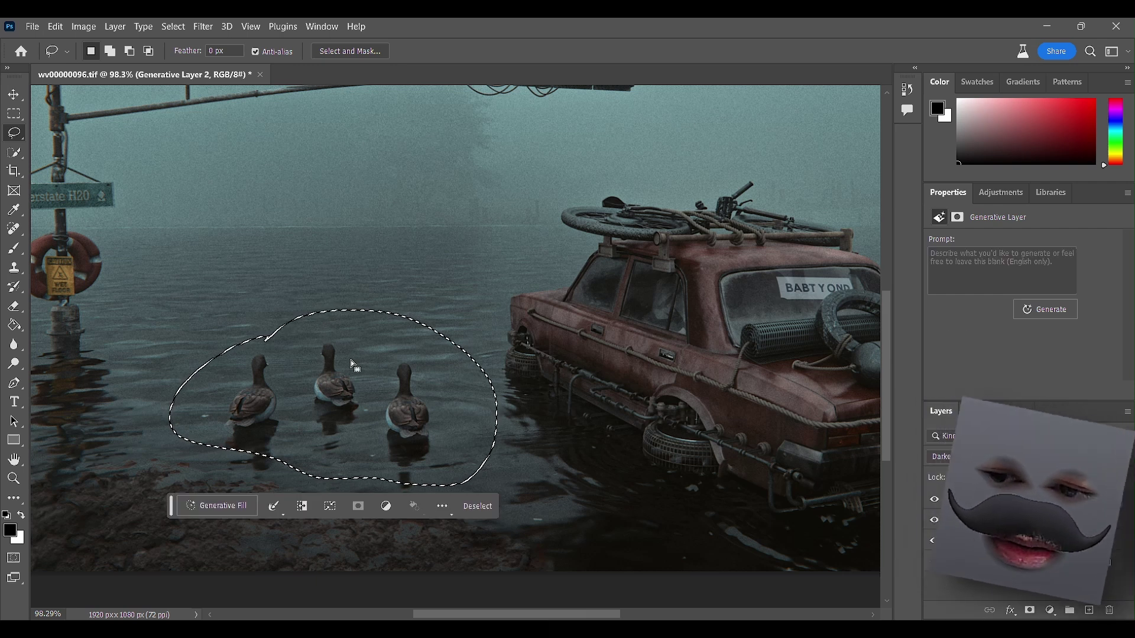
{"action": "left_click", "coordinate": [226, 508]}
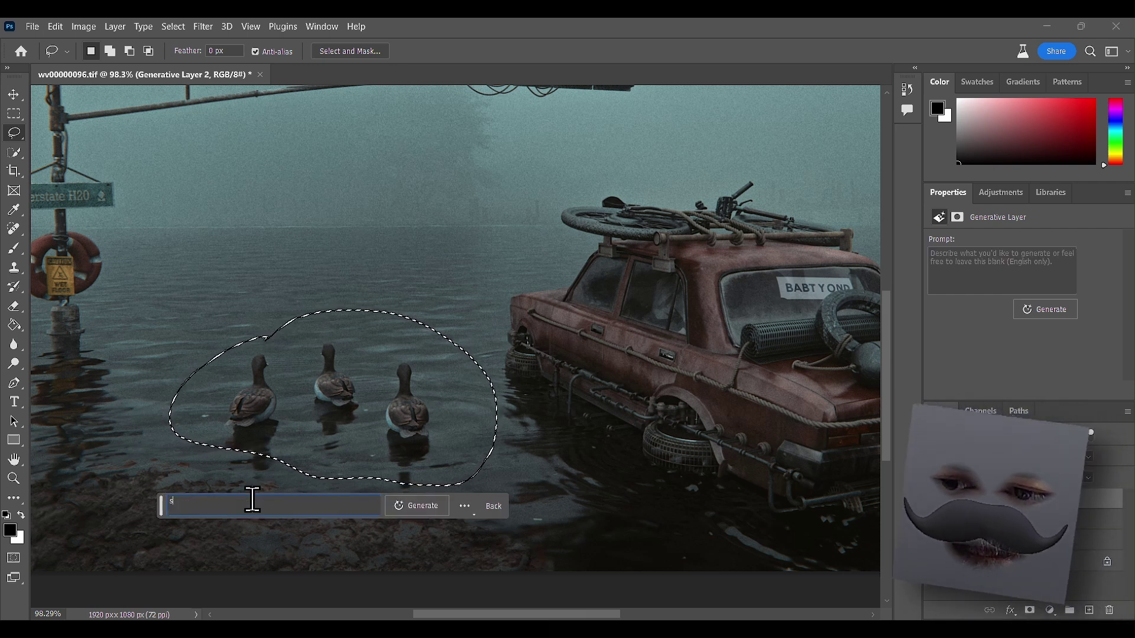
{"action": "type", "text": "shark"}
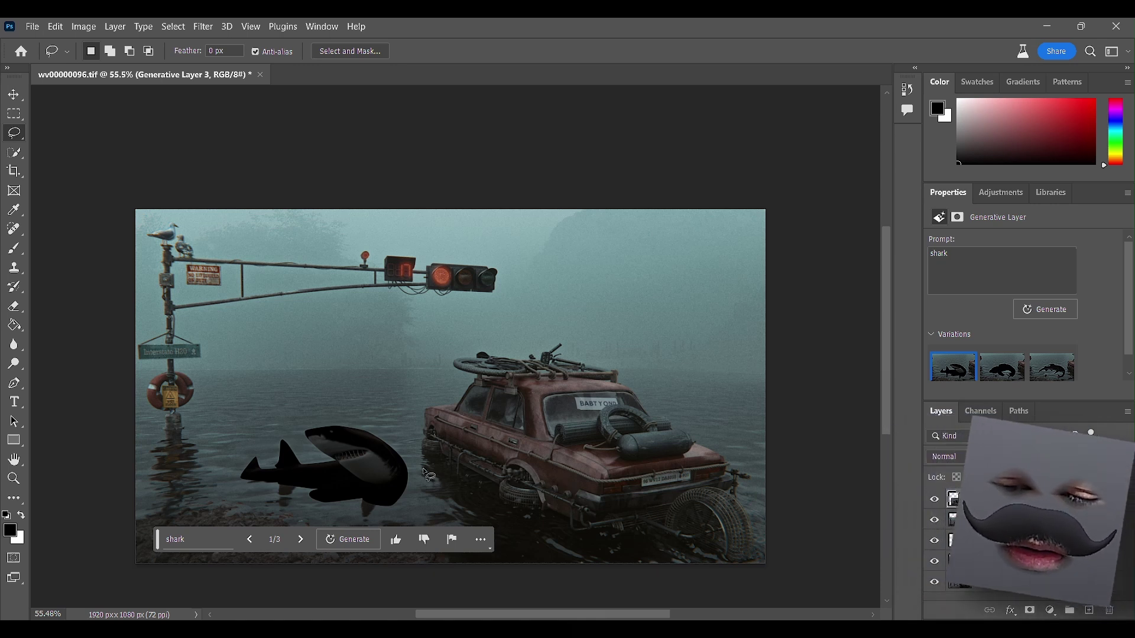
- Compare the three shark variations in Properties and keep the first one
{"action": "scroll", "coordinate": [355, 509], "scroll_direction": "up", "scroll_amount": 5}
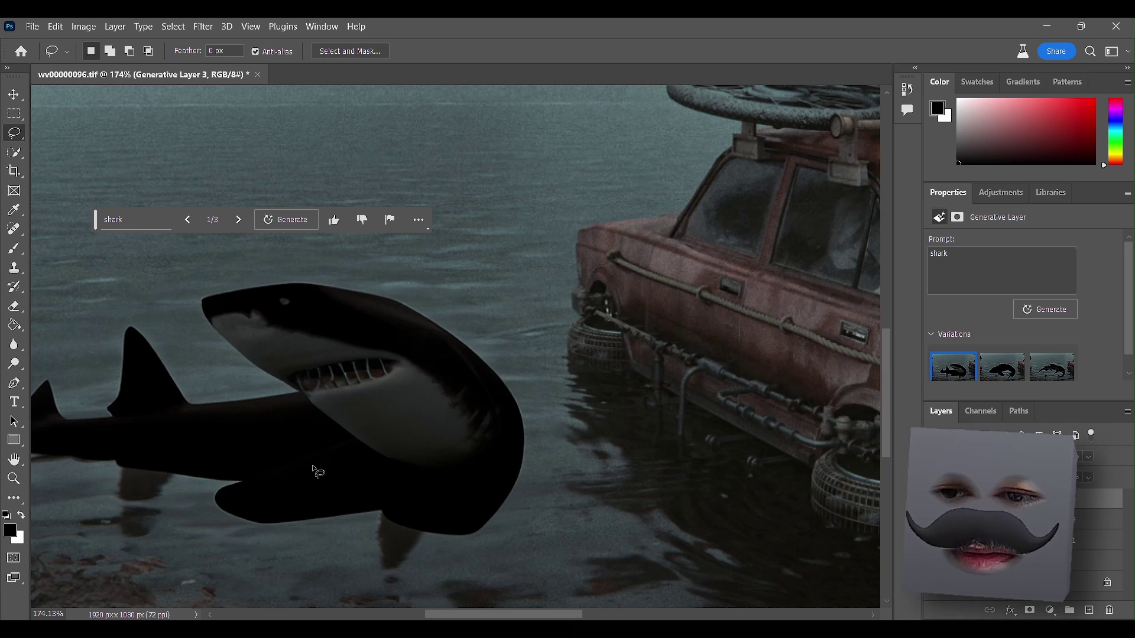
{"action": "scroll", "coordinate": [322, 476], "scroll_direction": "down", "scroll_amount": 2}
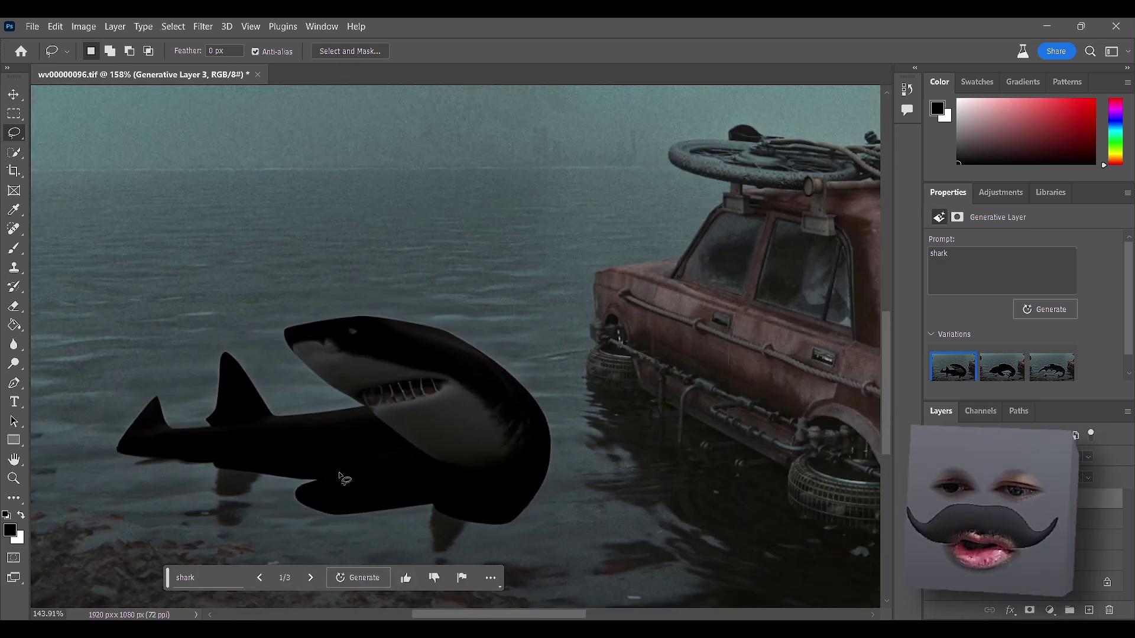
{"action": "scroll", "coordinate": [339, 473], "scroll_direction": "down", "scroll_amount": 3}
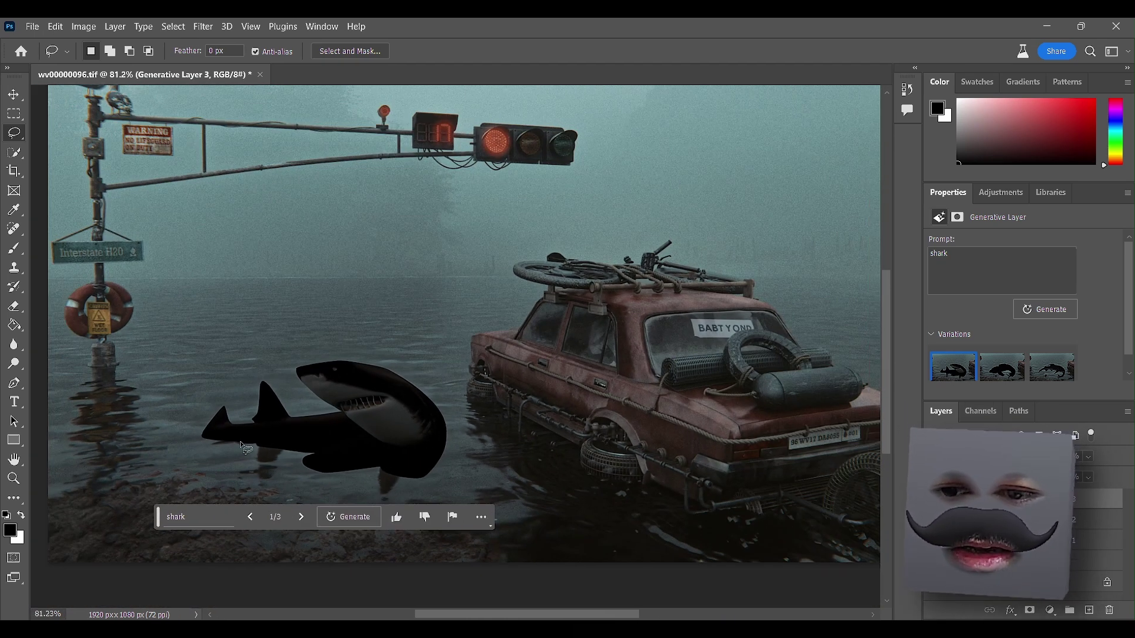
{"action": "left_click", "coordinate": [1007, 378]}
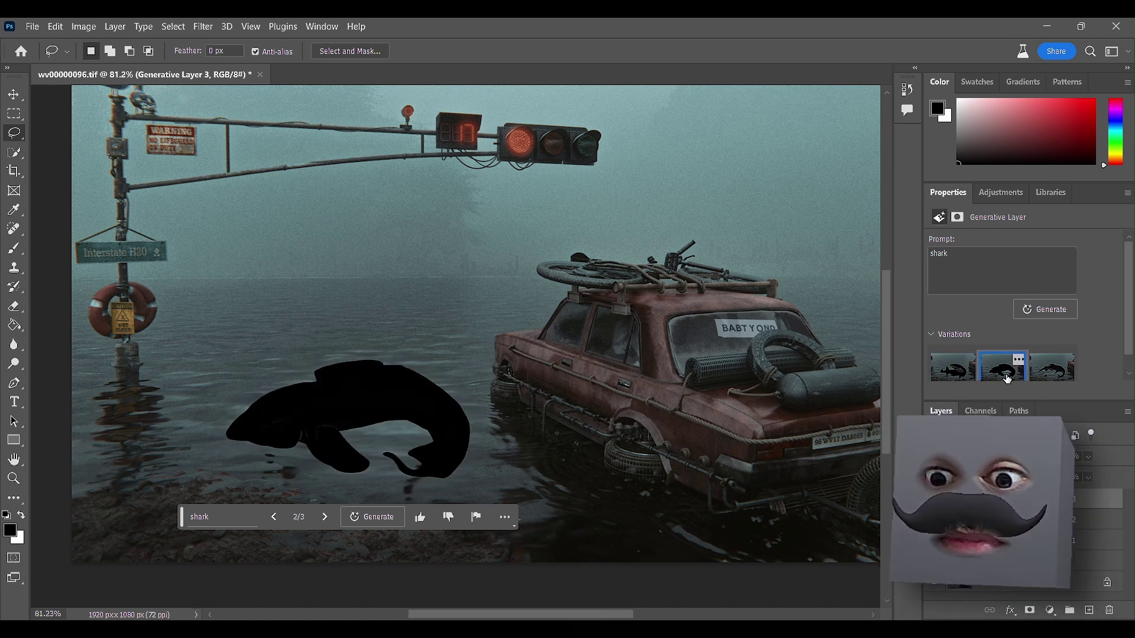
{"action": "left_click", "coordinate": [1047, 377]}
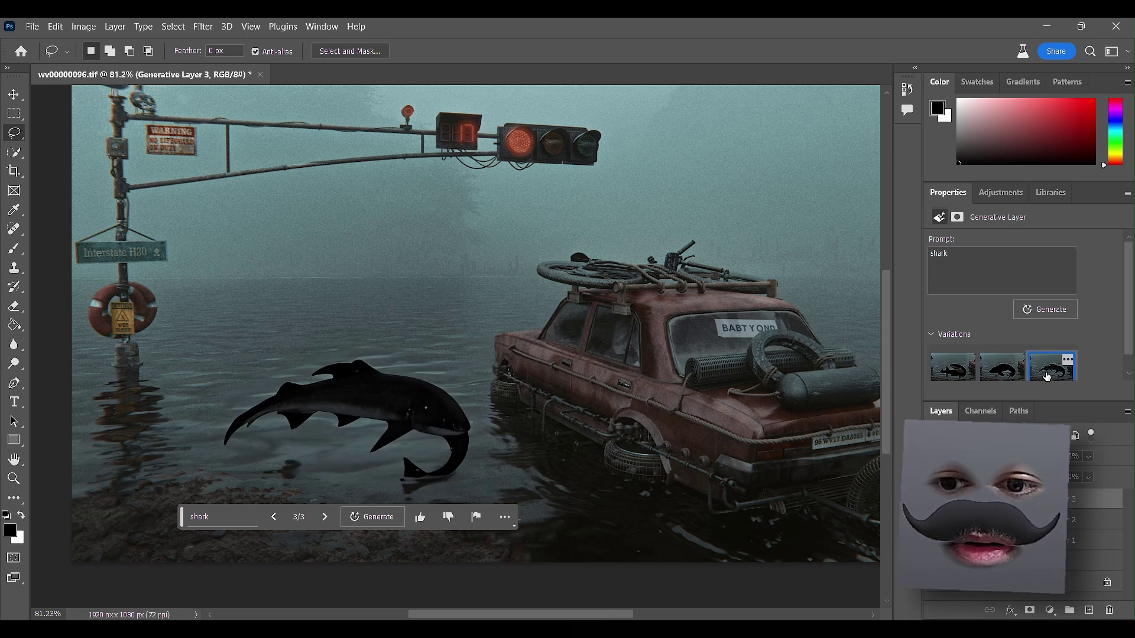
{"action": "left_click", "coordinate": [953, 366]}
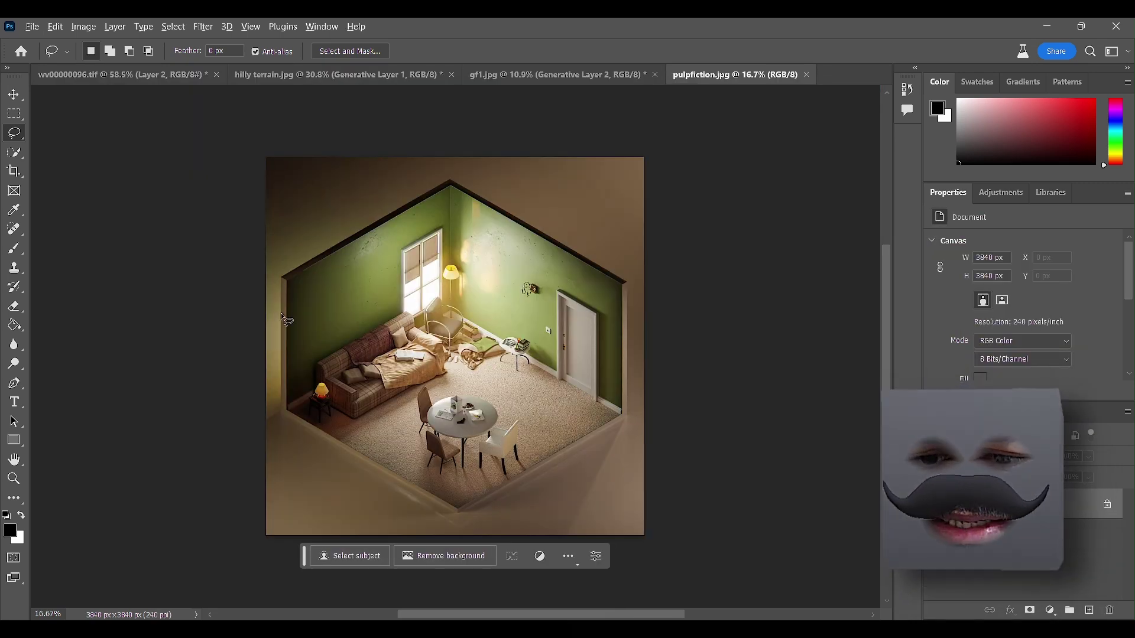
- Switch the lasso to the Polygonal Lasso tool
{"action": "scroll", "coordinate": [365, 295], "scroll_direction": "up", "scroll_amount": 3}
{"action": "scroll", "coordinate": [365, 294], "scroll_direction": "up", "scroll_amount": 3}
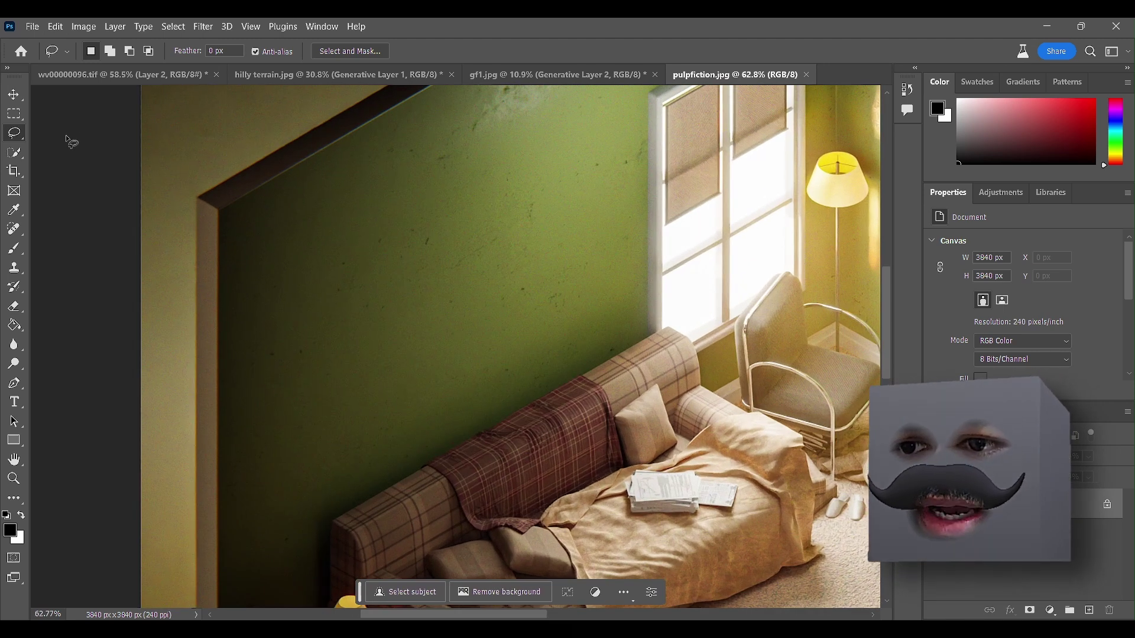
{"action": "right_click", "coordinate": [20, 137]}
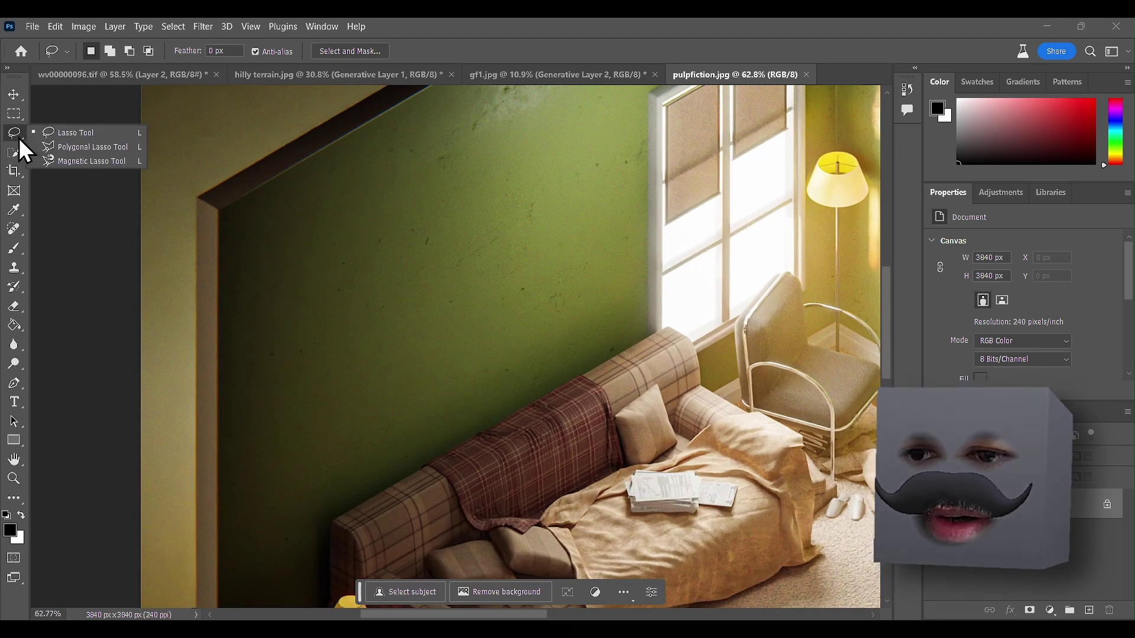
{"action": "left_click", "coordinate": [61, 146]}
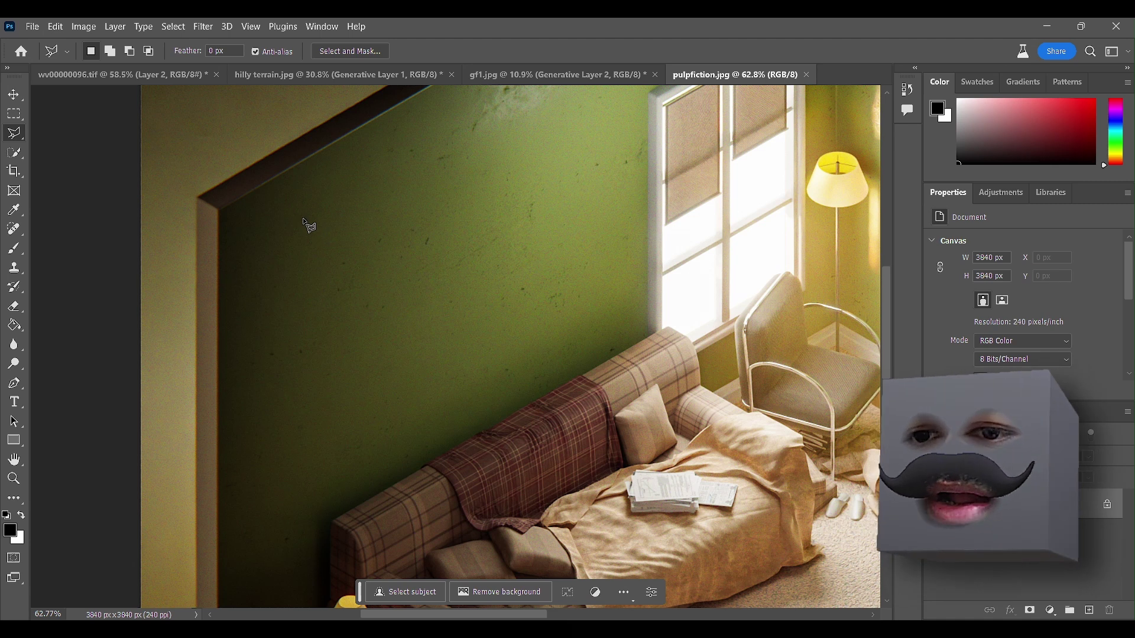
- Outline the left green wall above the sofa, generate 'wall art', and preview variations 2 and 3
{"action": "left_click", "coordinate": [305, 239]}
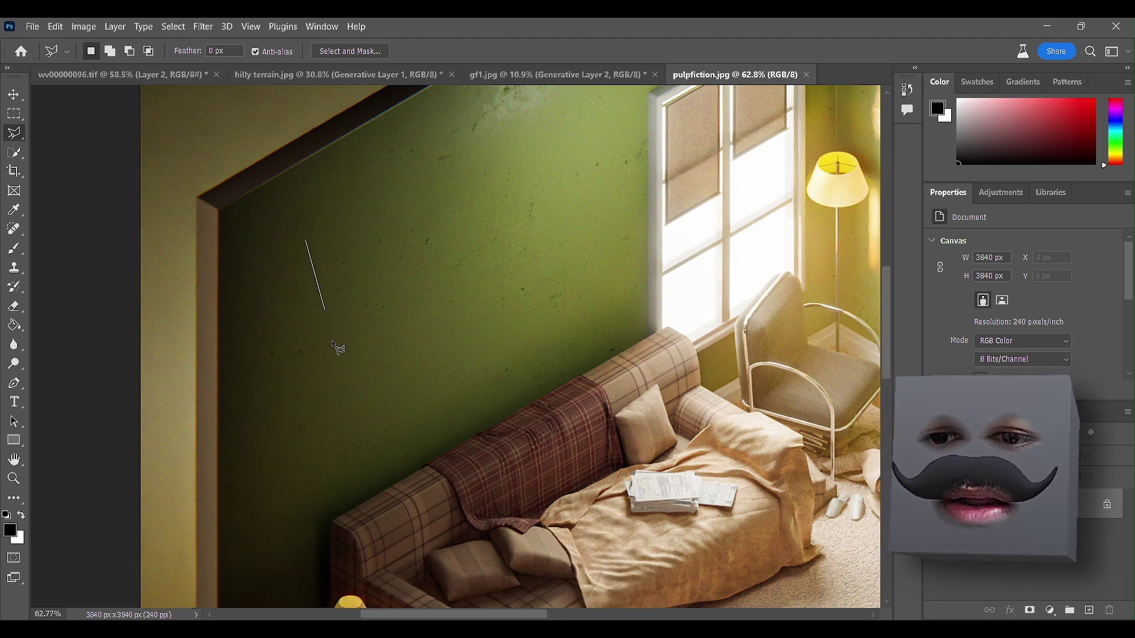
{"action": "left_click", "coordinate": [321, 472]}
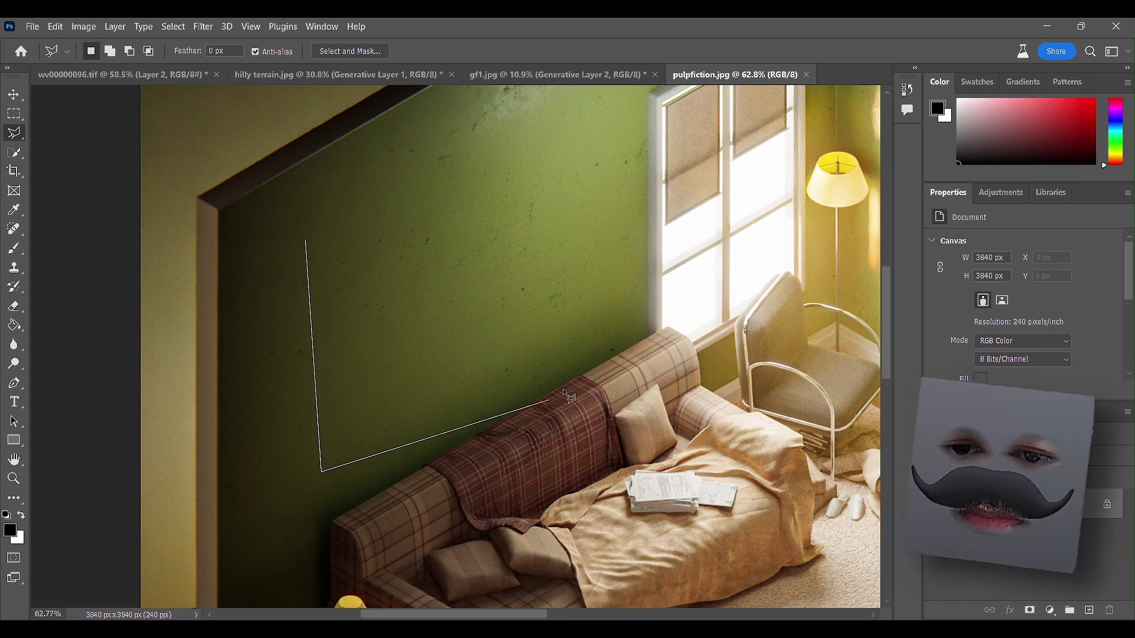
{"action": "left_click", "coordinate": [615, 320]}
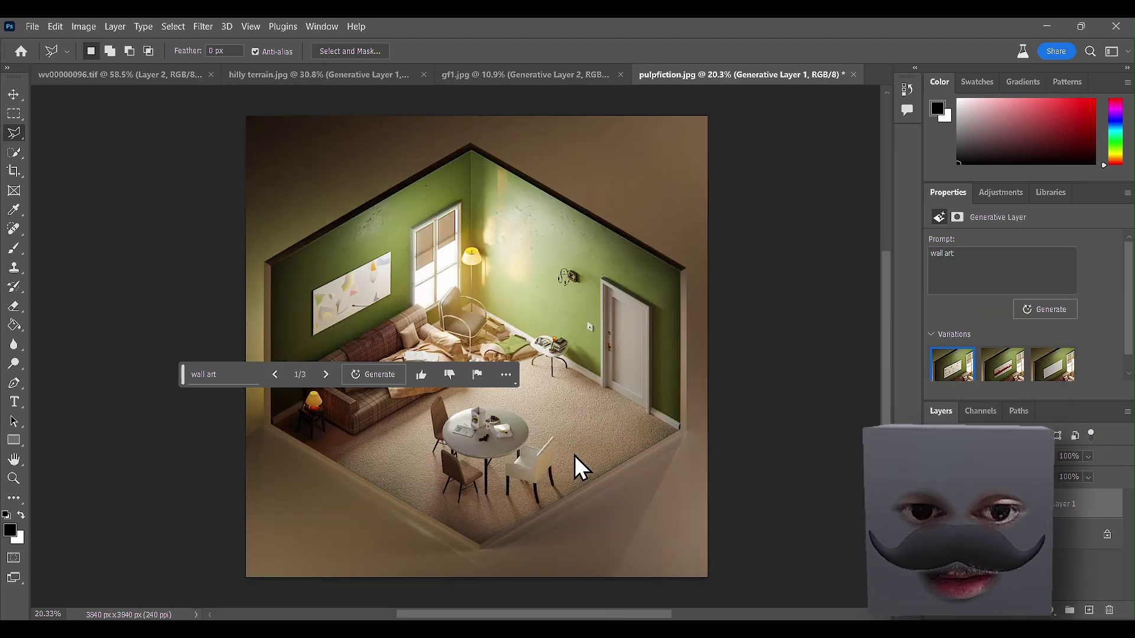
{"action": "left_click", "coordinate": [999, 369]}
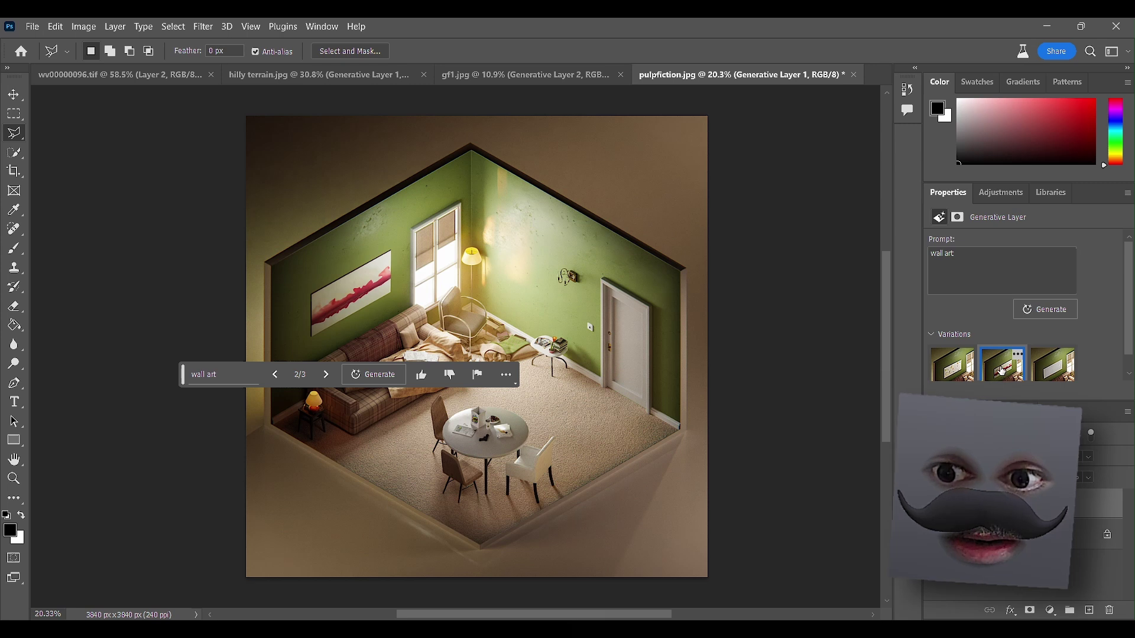
{"action": "left_click", "coordinate": [1055, 376]}
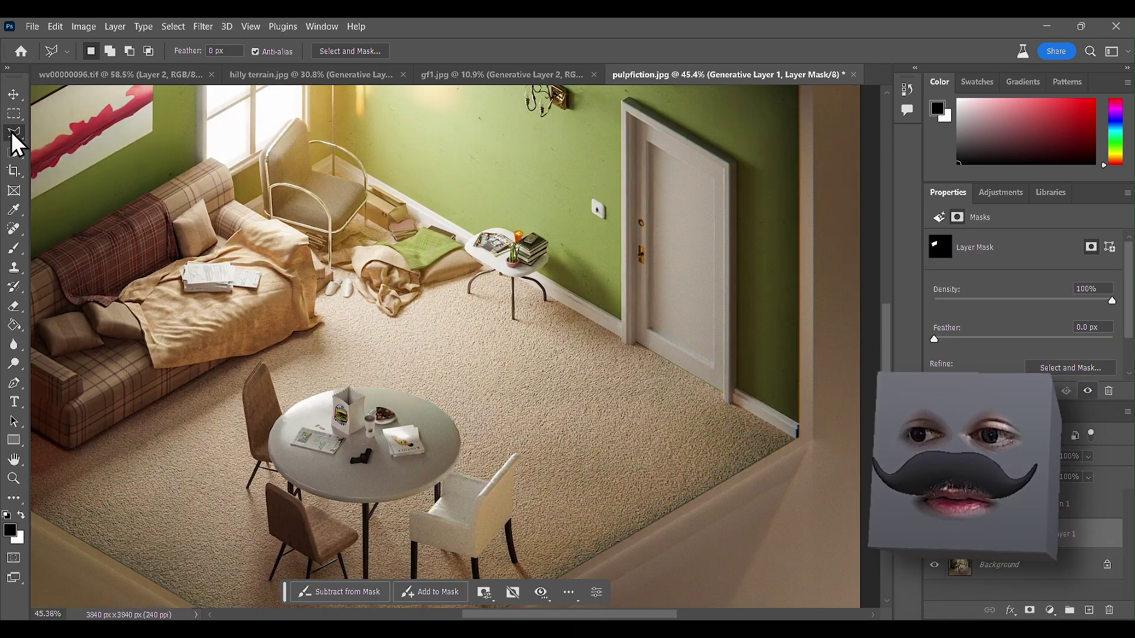
- Lasso the floor by the side table and generate 'pulp fiction protagonists'
{"action": "right_click", "coordinate": [14, 134]}
{"action": "left_click", "coordinate": [59, 131]}
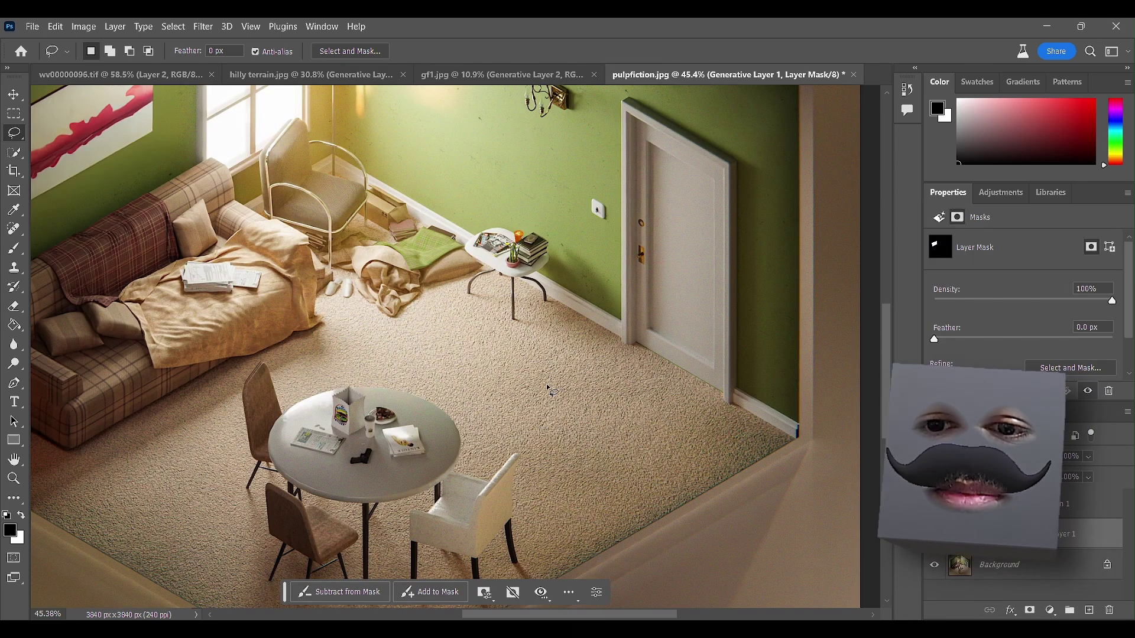
{"action": "left_click_drag", "start_coordinate": [442, 403], "coordinate": [445, 408]}
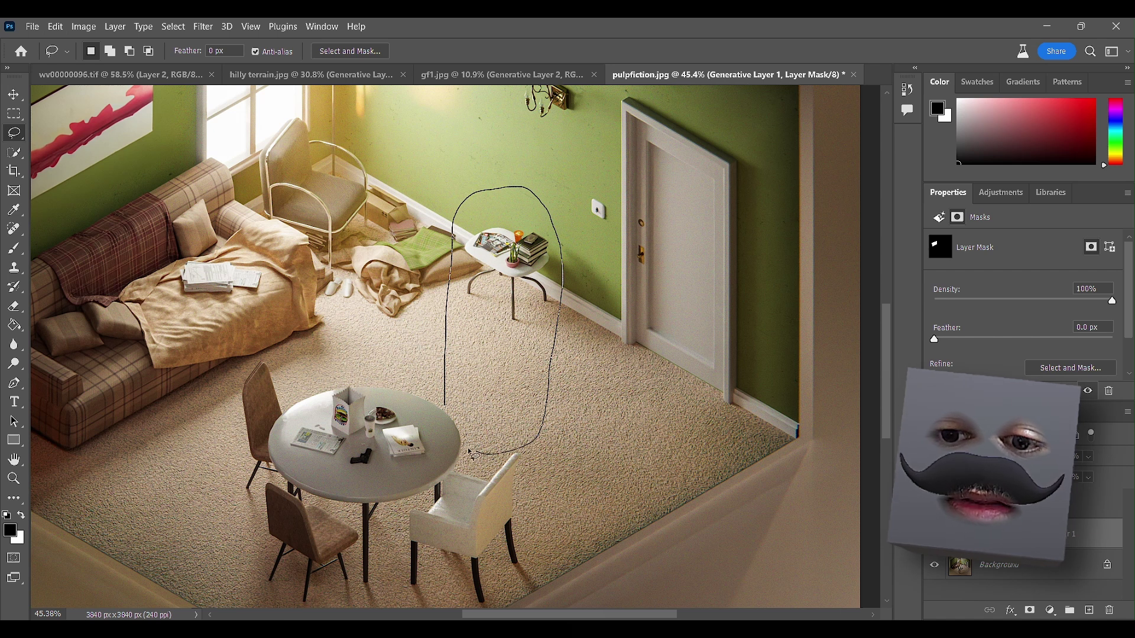
{"action": "left_click_drag", "start_coordinate": [448, 405], "coordinate": [447, 406]}
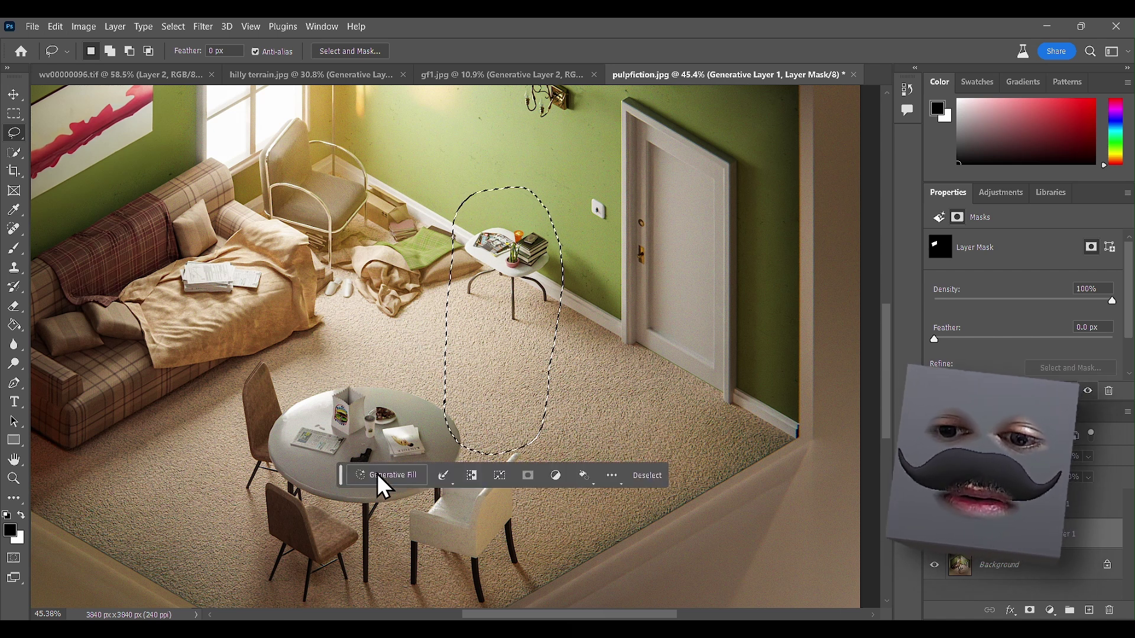
{"action": "left_click", "coordinate": [378, 474]}
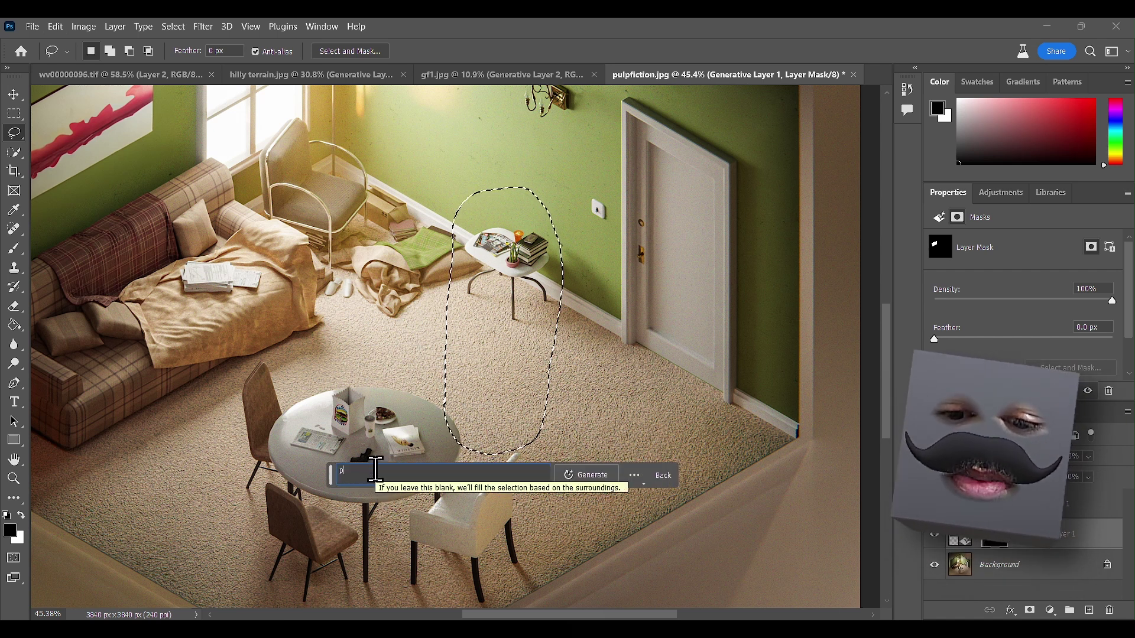
{"action": "type", "text": "pulp fiction prot"}
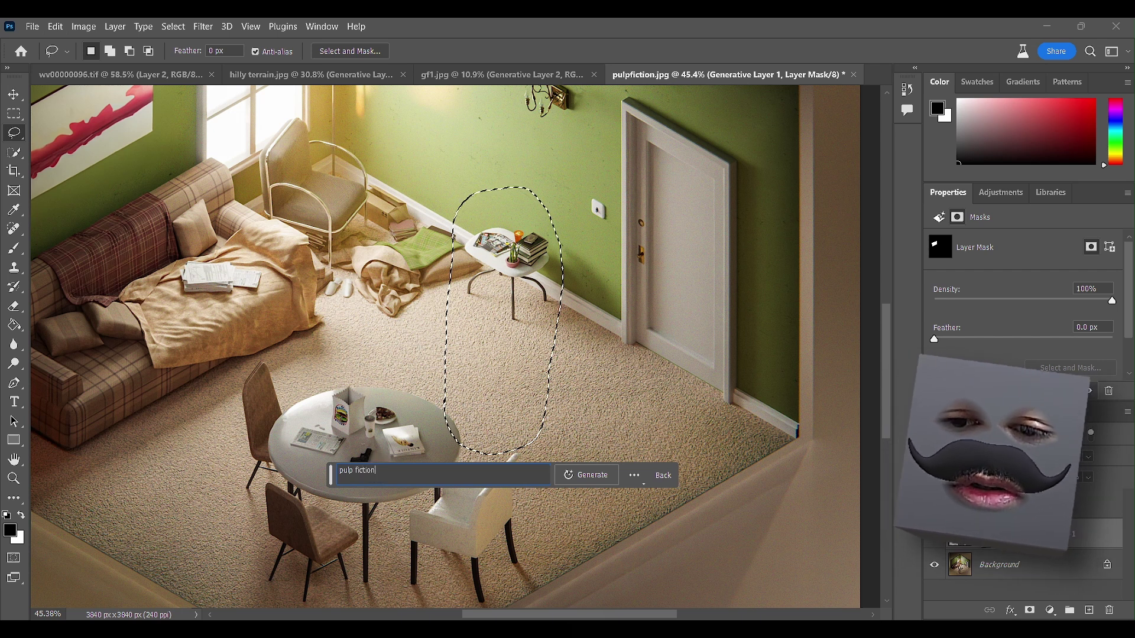
{"action": "type", "text": "agonists"}
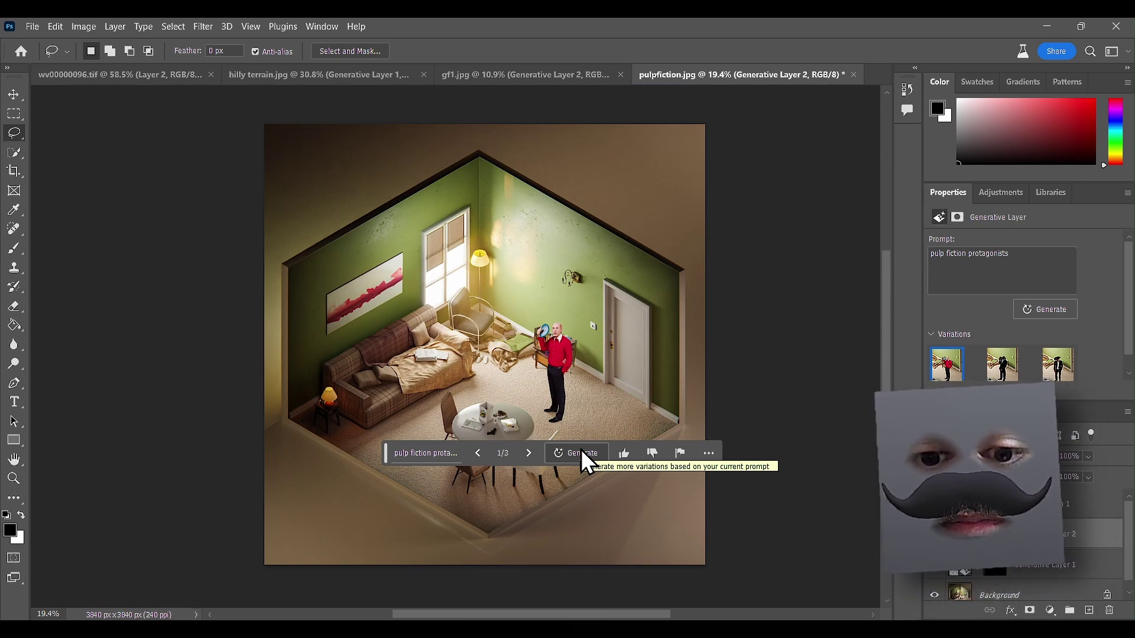
- Zoom in to inspect the generated red-shirted man in the room
{"action": "scroll", "coordinate": [507, 391], "scroll_direction": "up", "scroll_amount": 5}
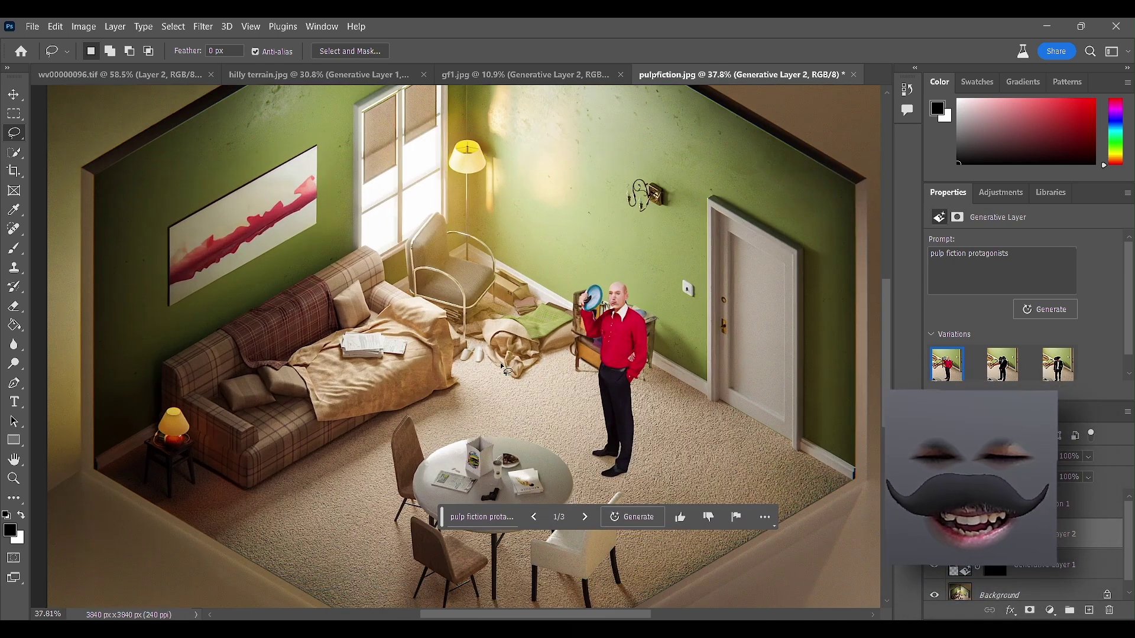
{"action": "scroll", "coordinate": [607, 270], "scroll_direction": "up", "scroll_amount": 2}
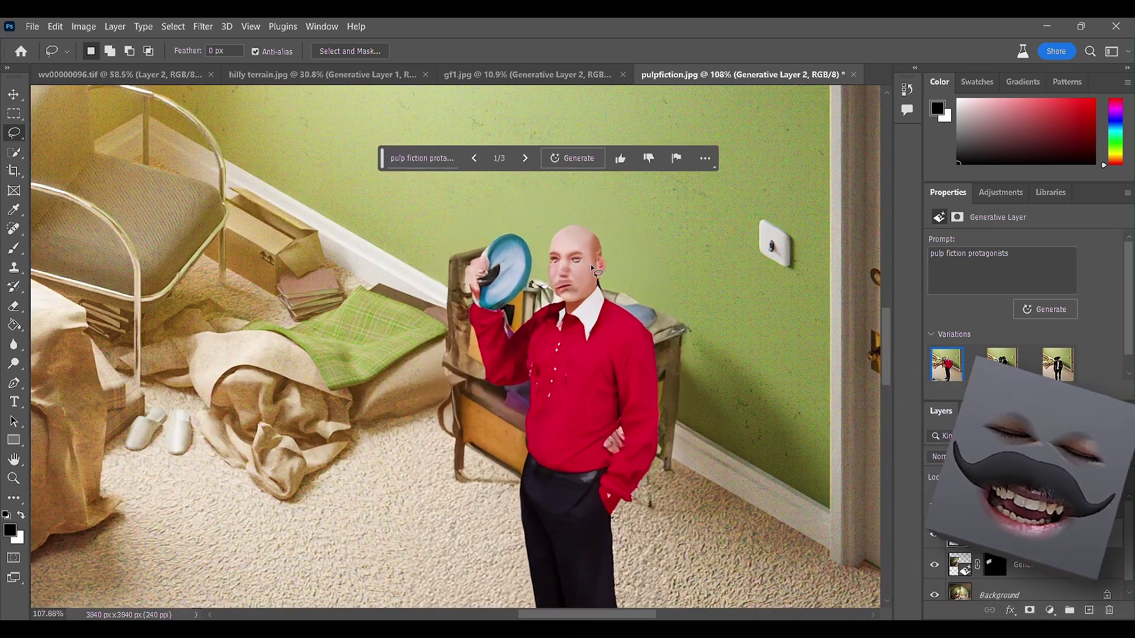
{"action": "scroll", "coordinate": [597, 269], "scroll_direction": "up", "scroll_amount": 2}
{"action": "scroll", "coordinate": [597, 267], "scroll_direction": "up", "scroll_amount": 2}
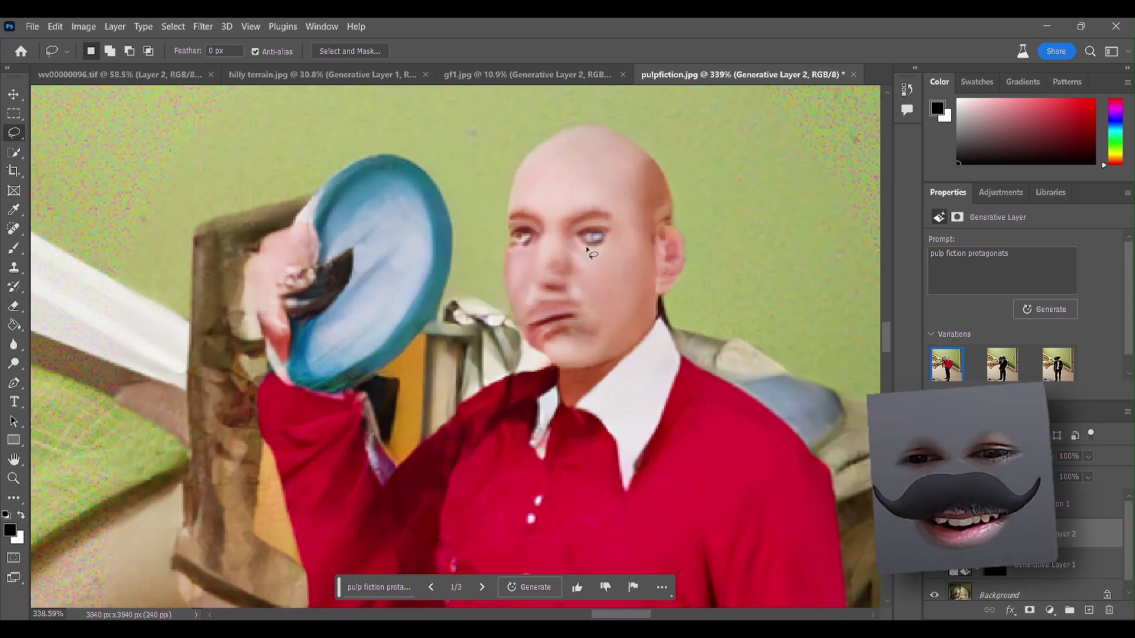
{"action": "scroll", "coordinate": [556, 219], "scroll_direction": "down", "scroll_amount": 2}
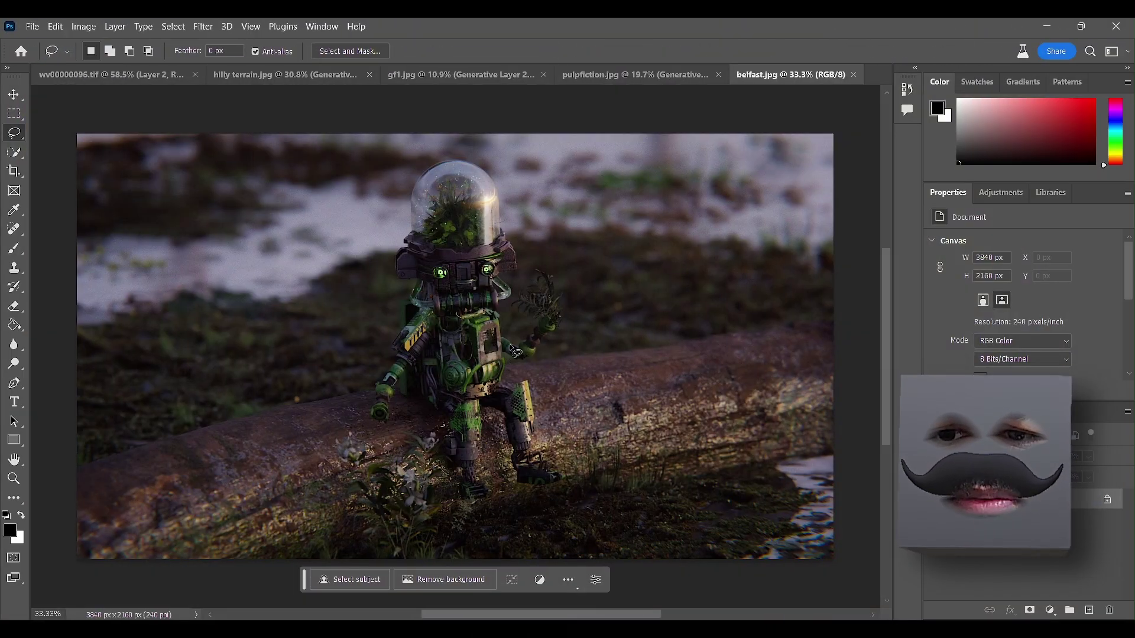
- Lasso around the robot's raised hand and generate 'flower'
{"action": "scroll", "coordinate": [520, 331], "scroll_direction": "down", "scroll_amount": 2}
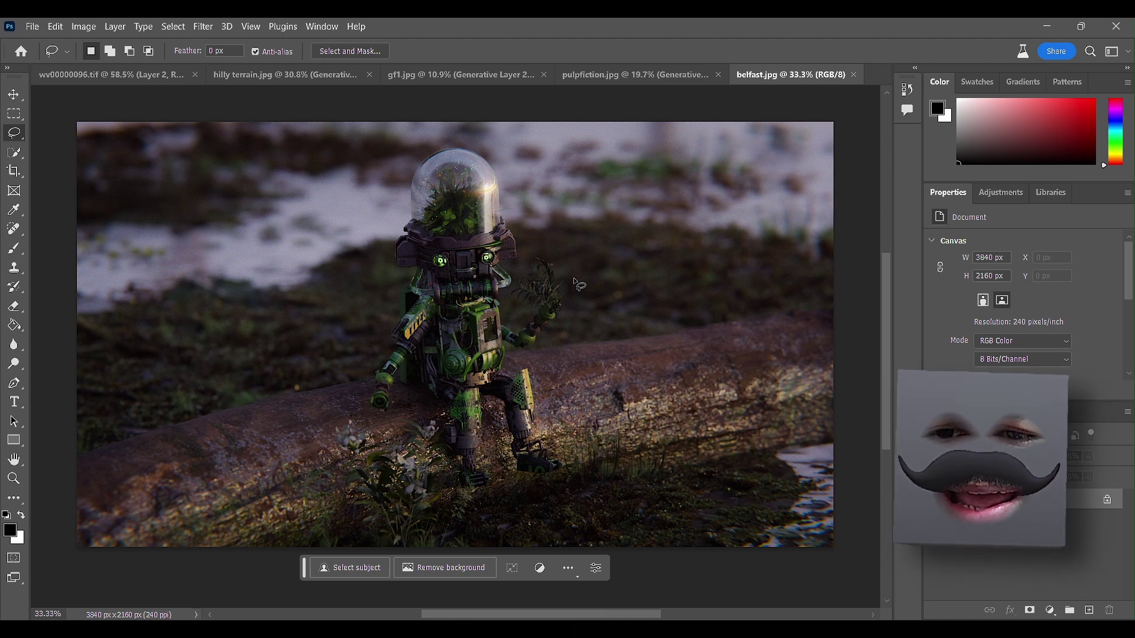
{"action": "scroll", "coordinate": [576, 285], "scroll_direction": "up", "scroll_amount": 5}
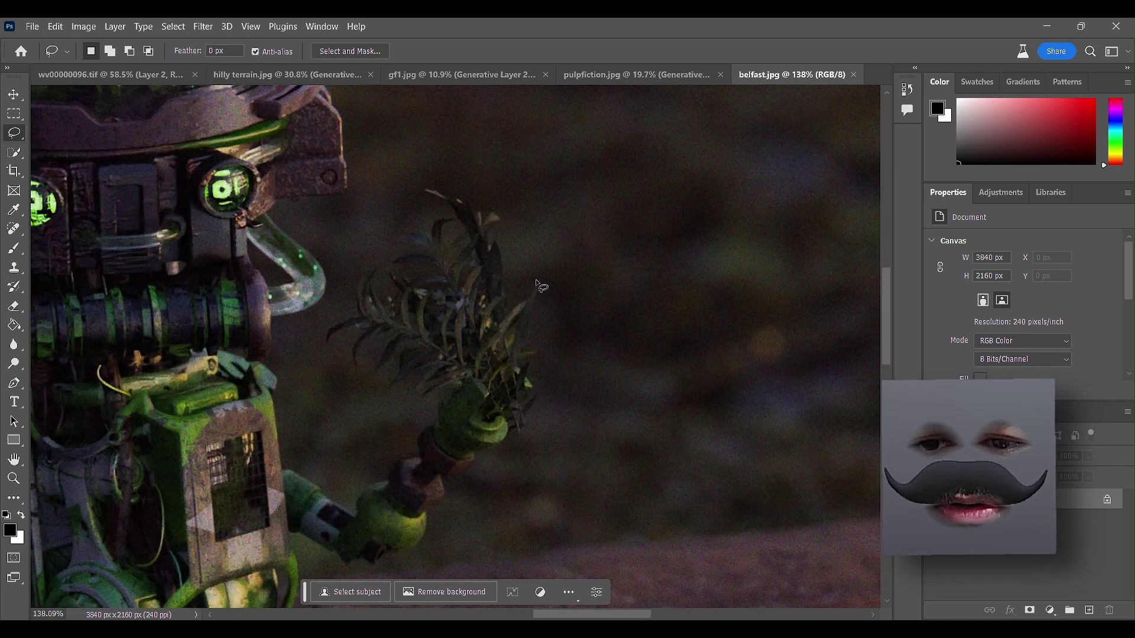
{"action": "mouse_move", "coordinate": [370, 380]}
{"action": "left_mouse_down"}
{"action": "mouse_move", "coordinate": [519, 386]}
{"action": "mouse_move", "coordinate": [556, 374]}
{"action": "mouse_move", "coordinate": [551, 273]}
{"action": "left_mouse_up"}
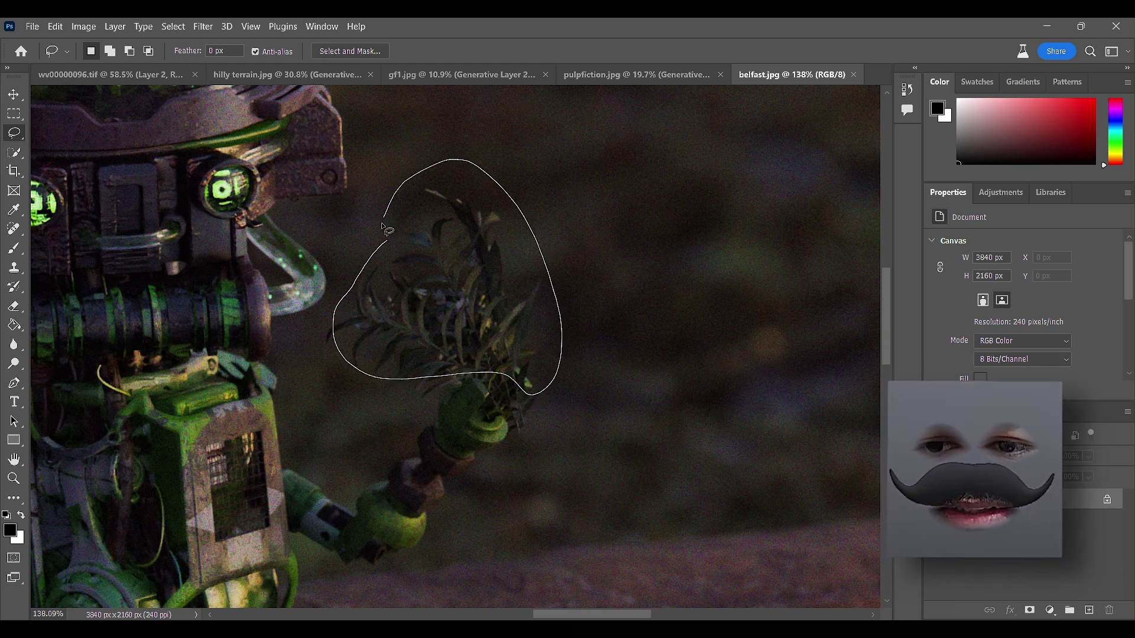
{"action": "left_click_drag", "start_coordinate": [386, 255], "coordinate": [385, 261]}
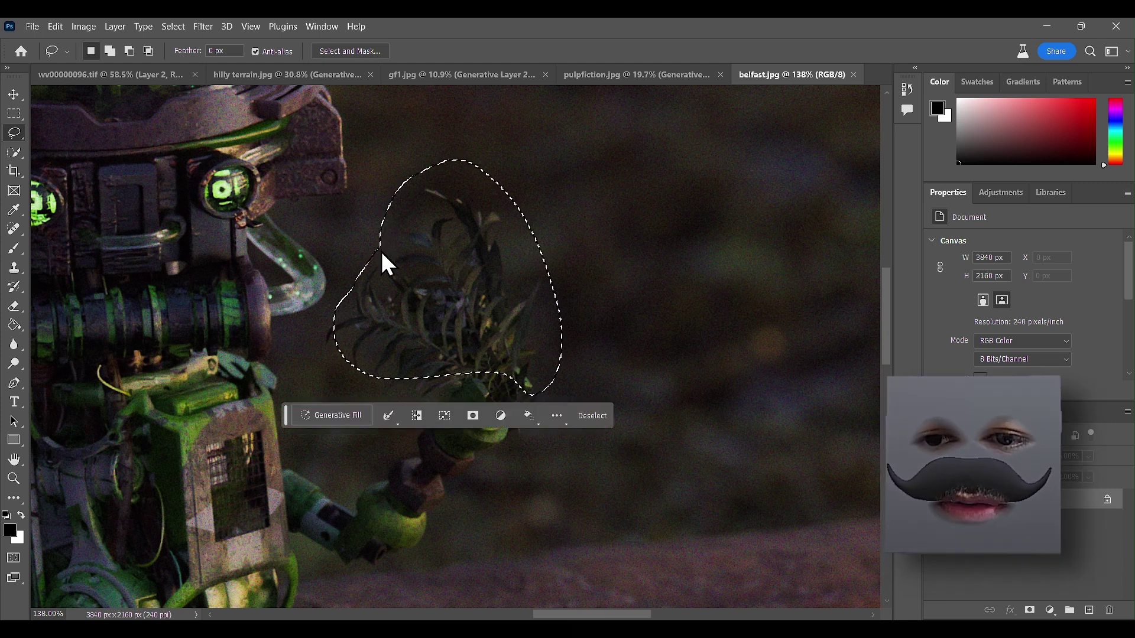
{"action": "left_click", "coordinate": [338, 420]}
{"action": "type", "text": "flower"}
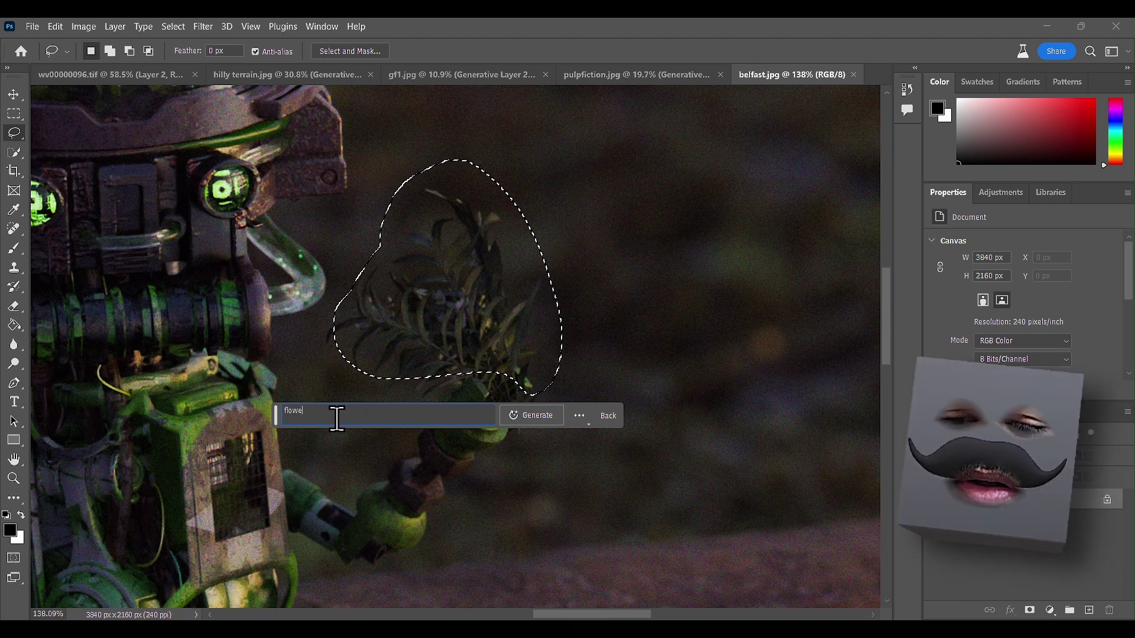
{"action": "left_click", "coordinate": [533, 416]}
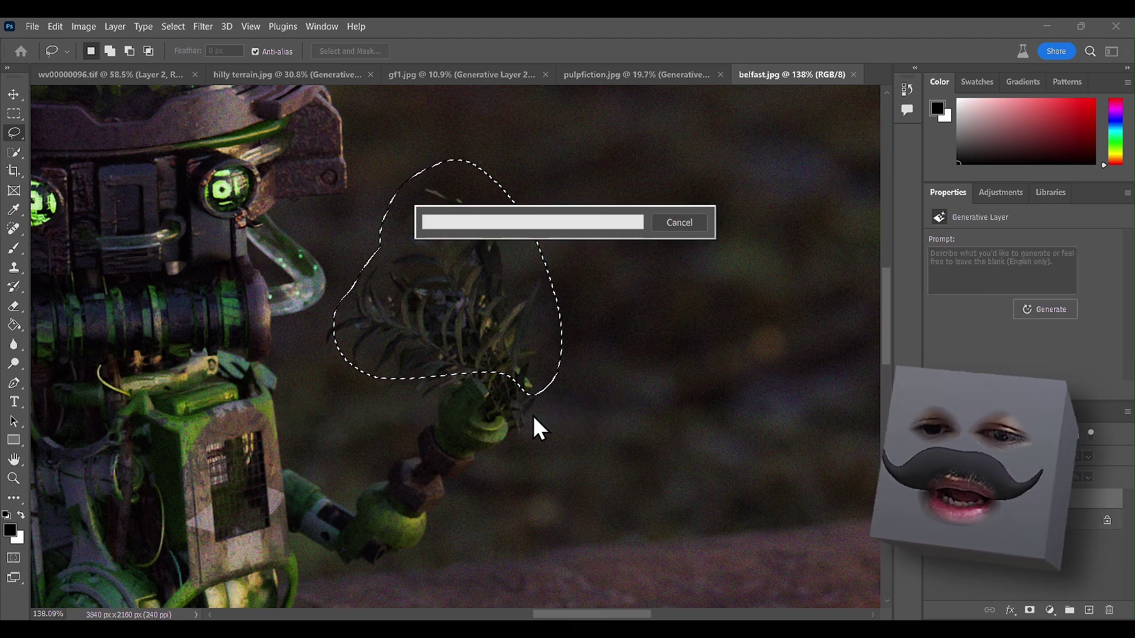
- Inspect the generated plant and move the prompt bar off it
{"action": "scroll", "coordinate": [441, 352], "scroll_direction": "down", "scroll_amount": 3}
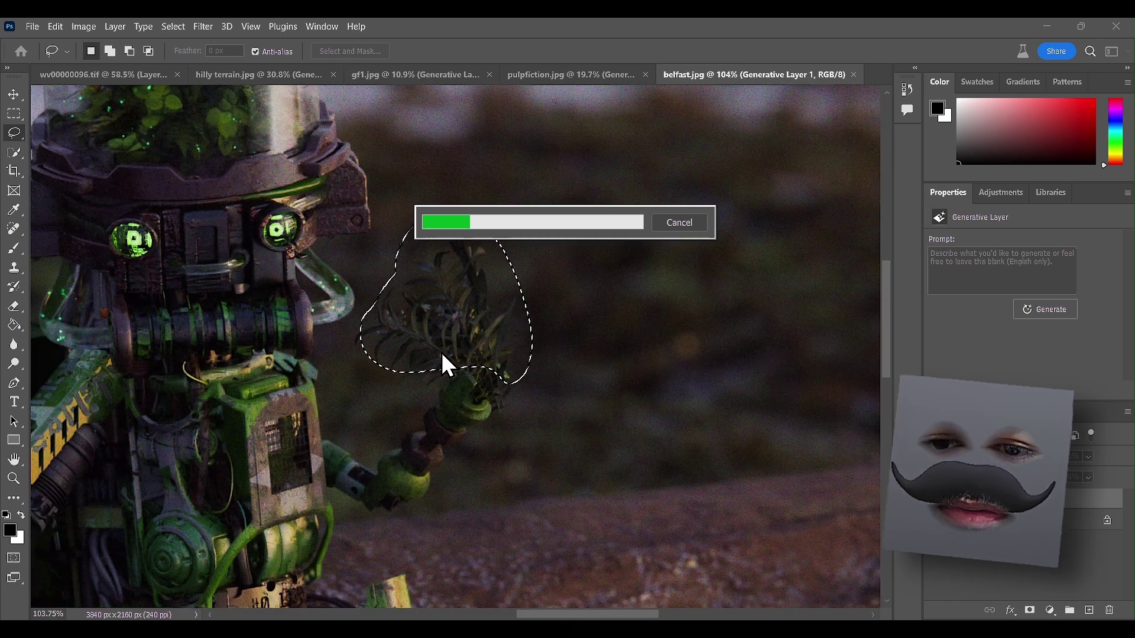
{"action": "scroll", "coordinate": [494, 358], "scroll_direction": "down", "scroll_amount": 3}
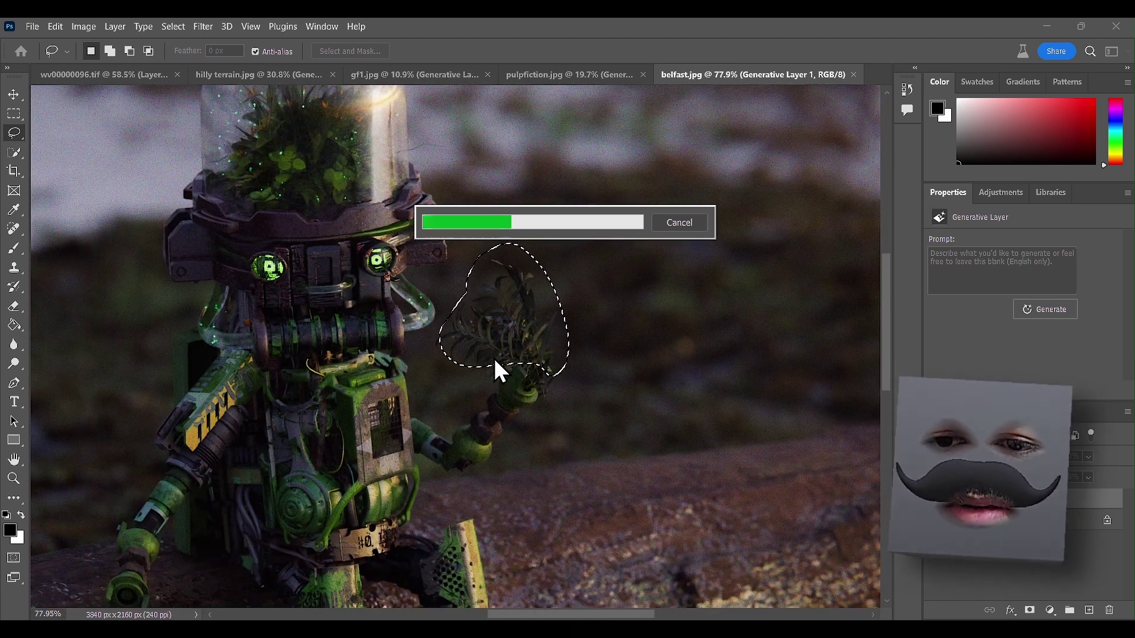
{"action": "scroll", "coordinate": [496, 362], "scroll_direction": "down", "scroll_amount": 2}
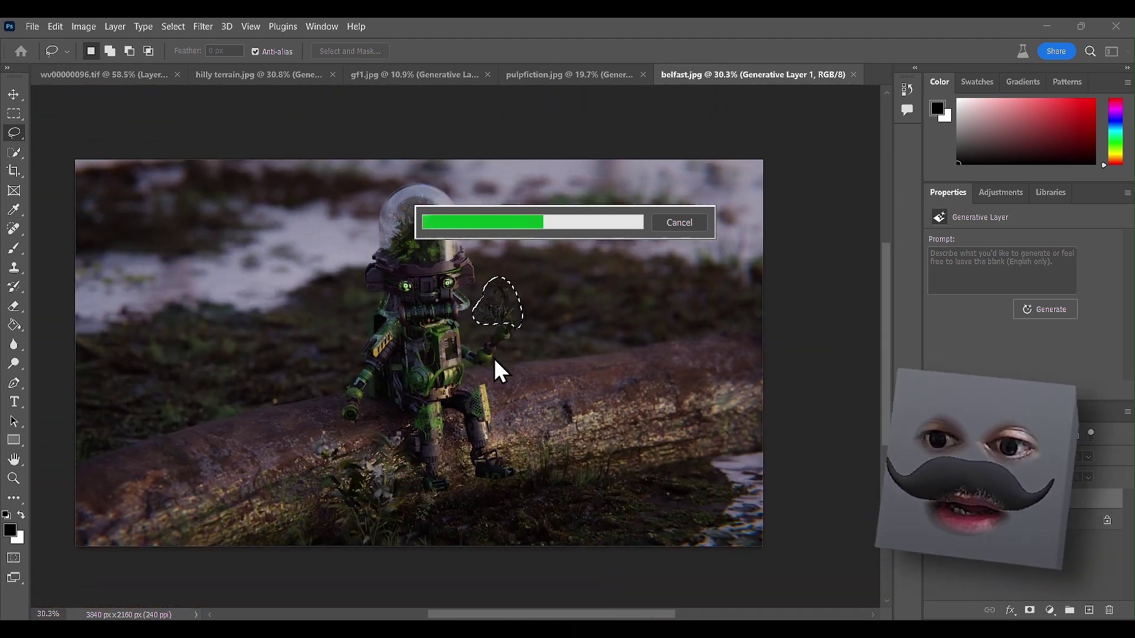
{"action": "scroll", "coordinate": [501, 385], "scroll_direction": "up", "scroll_amount": 2}
{"action": "scroll", "coordinate": [502, 385], "scroll_direction": "down", "scroll_amount": 1}
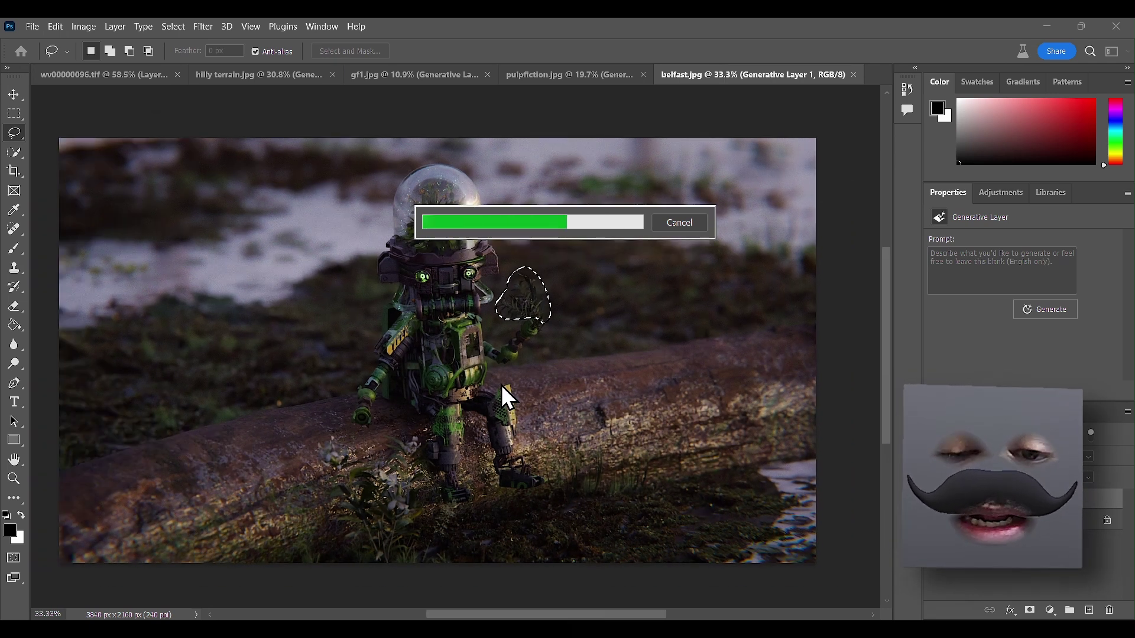
{"action": "scroll", "coordinate": [501, 385], "scroll_direction": "left", "scroll_amount": 1}
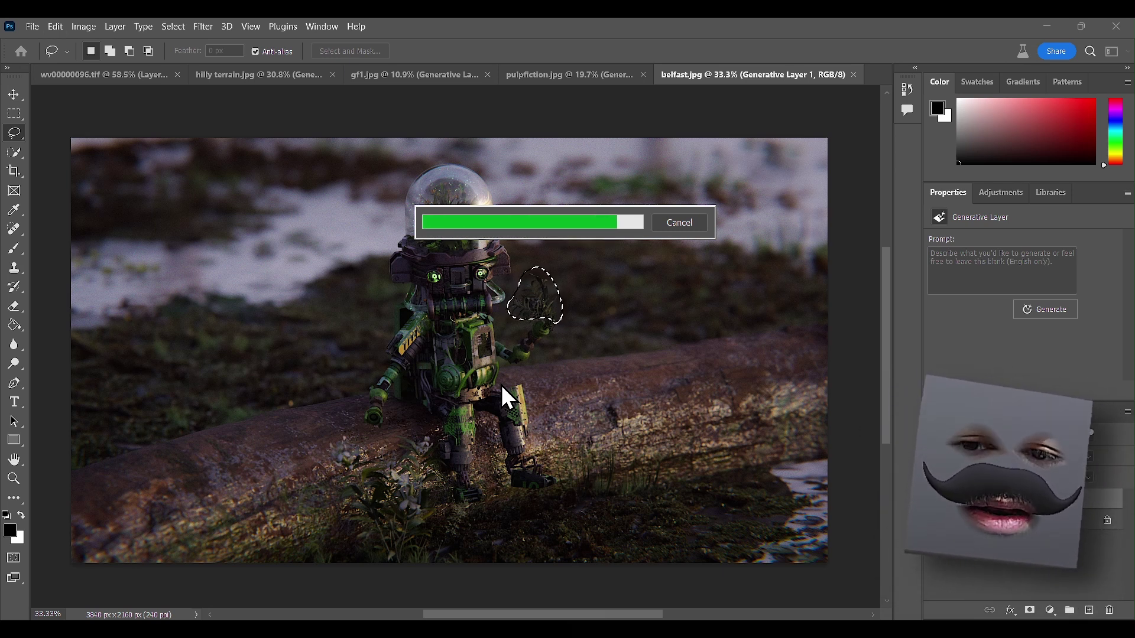
{"action": "left_click_drag", "start_coordinate": [370, 353], "coordinate": [364, 537]}
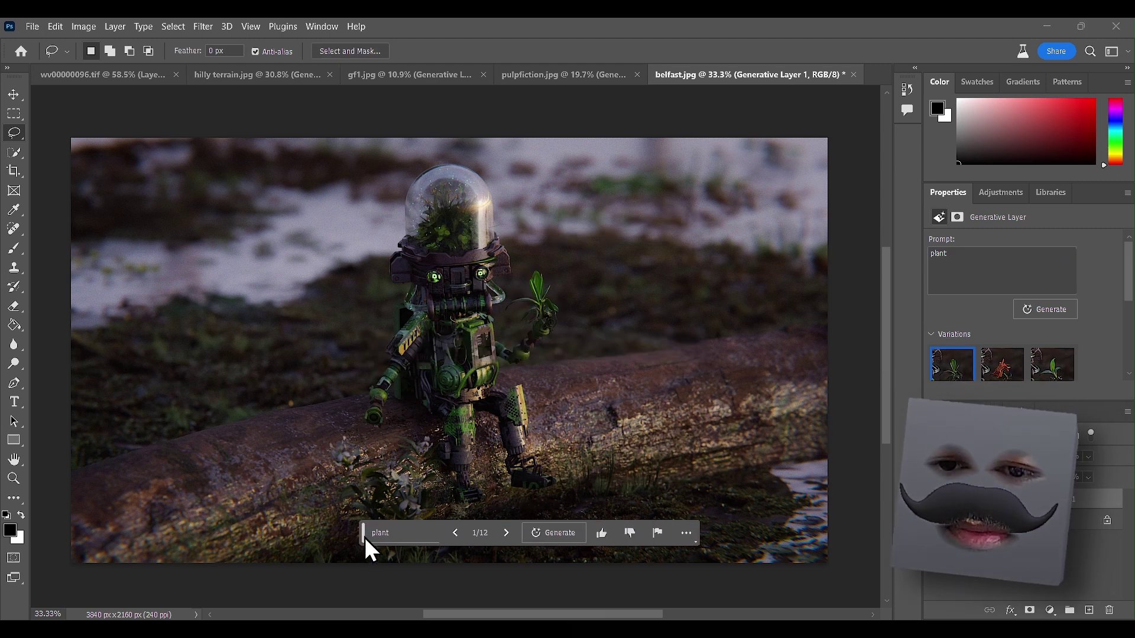
- Compare the orange flower and green sprout variations, settling on the first green plant
{"action": "left_click", "coordinate": [996, 372]}
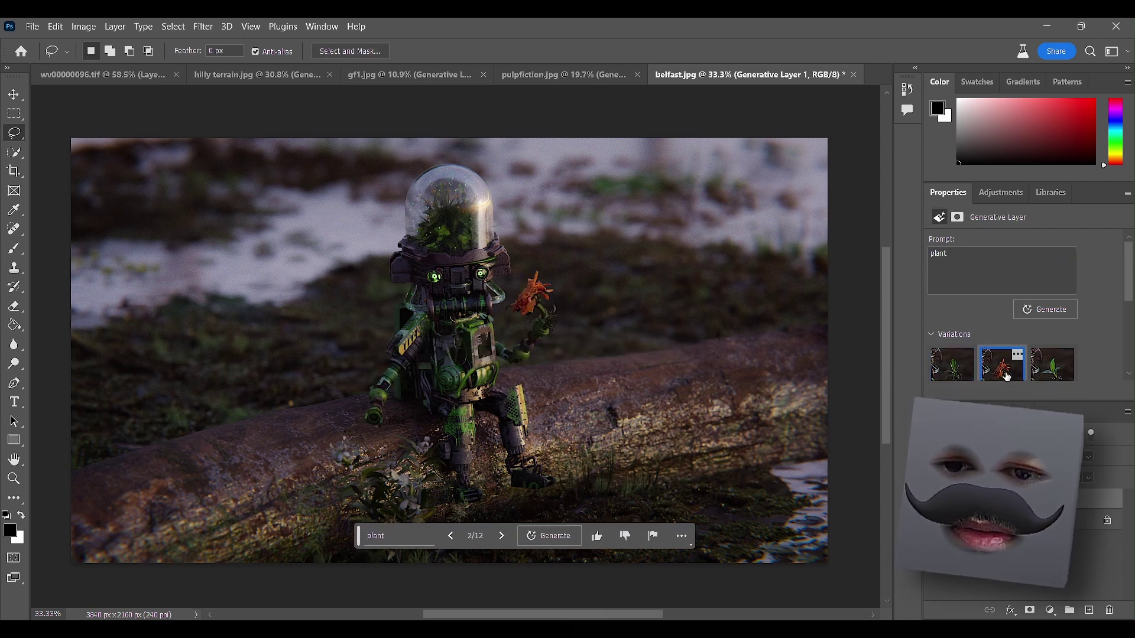
{"action": "left_click", "coordinate": [1038, 371]}
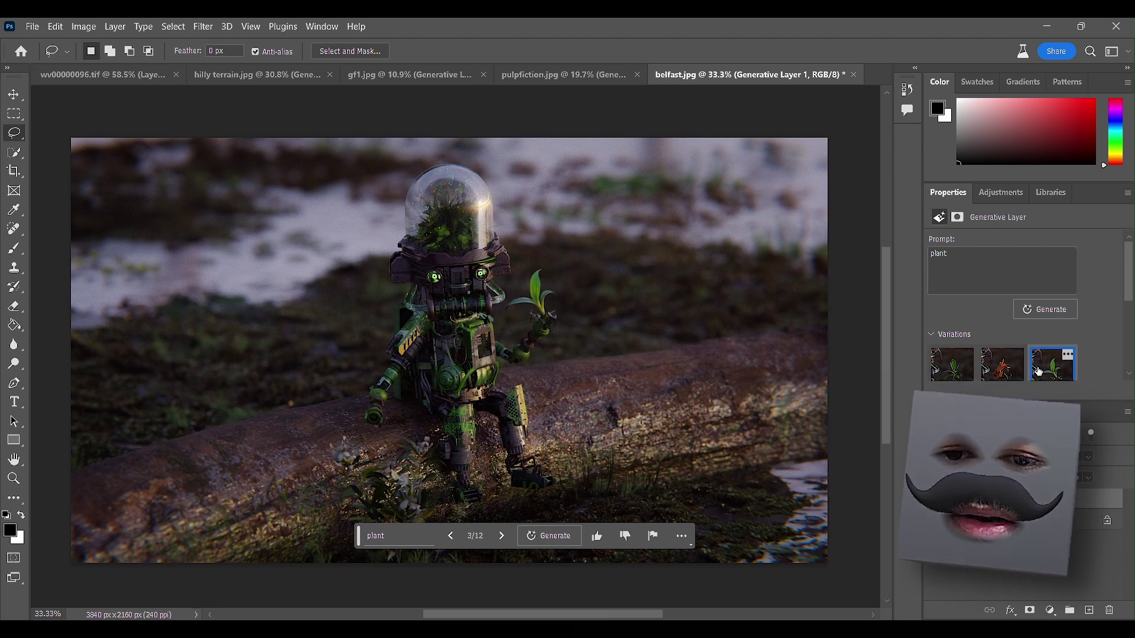
{"action": "left_click", "coordinate": [1008, 372]}
{"action": "left_click", "coordinate": [961, 370]}
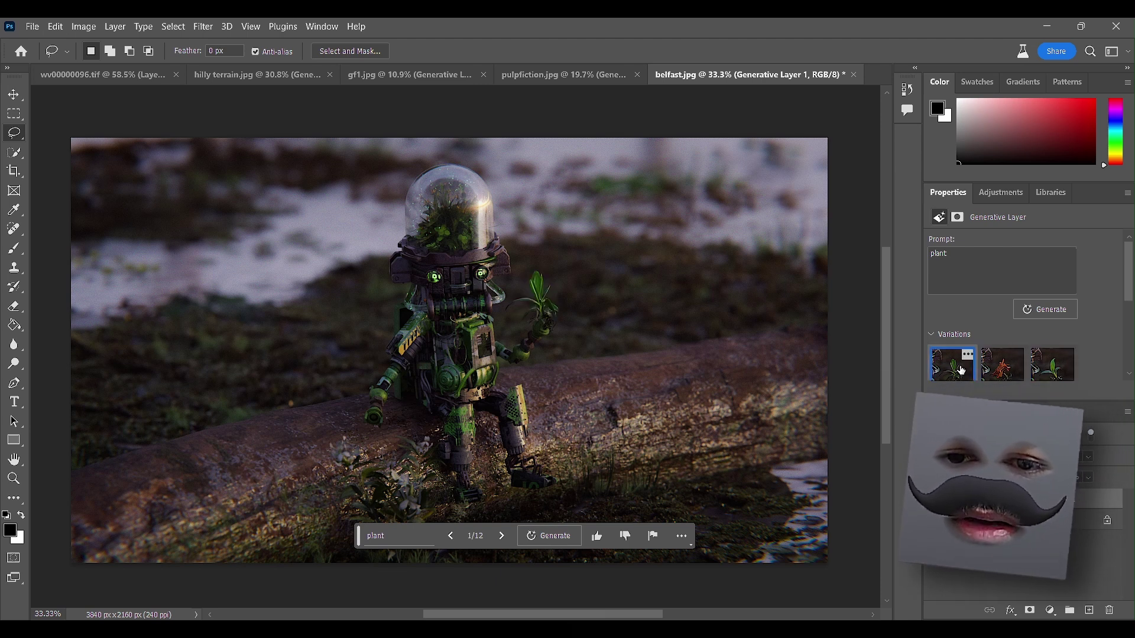
{"action": "left_click", "coordinate": [998, 370]}
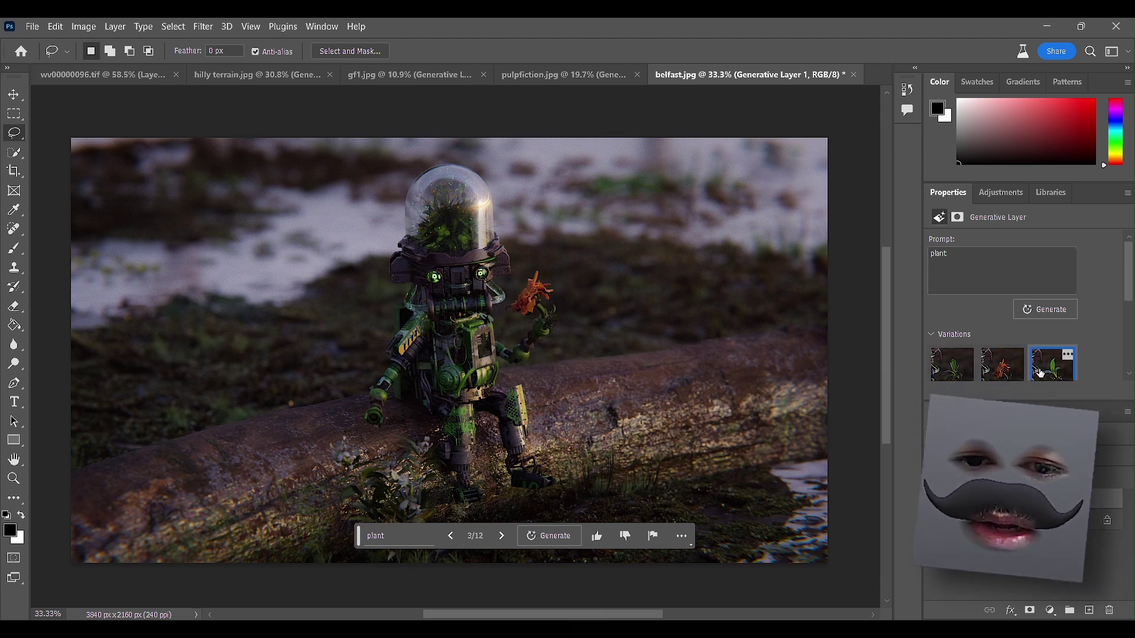
{"action": "left_click", "coordinate": [1001, 371]}
{"action": "left_click", "coordinate": [970, 377]}
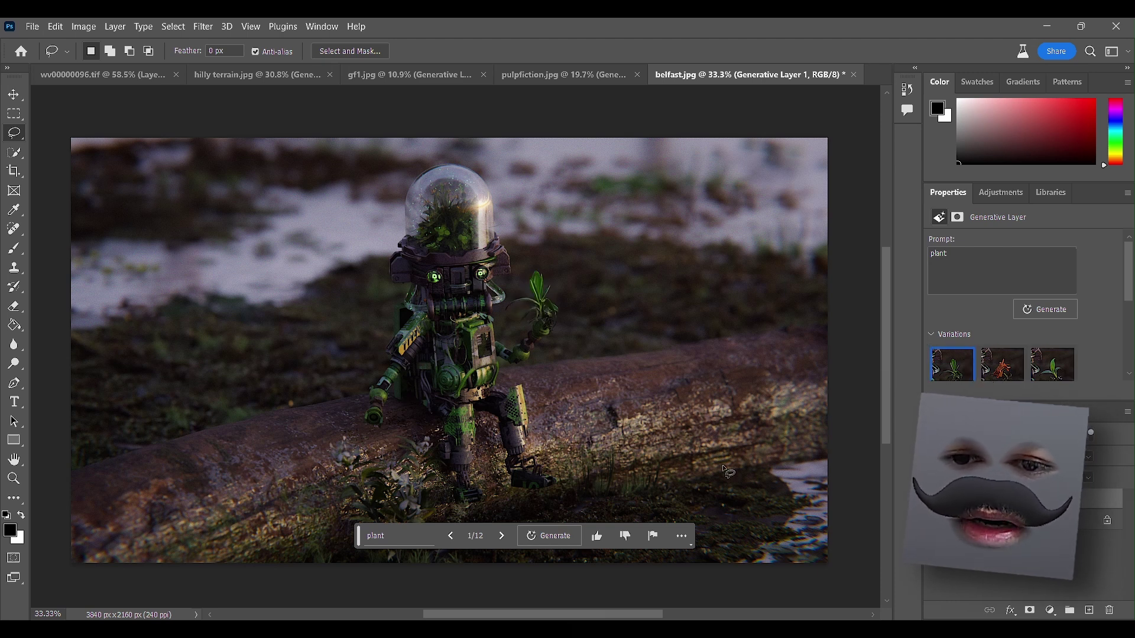
- Lasso a strip along the top of the log and generate 'ants'
{"action": "scroll", "coordinate": [772, 382], "scroll_direction": "up", "scroll_amount": 5}
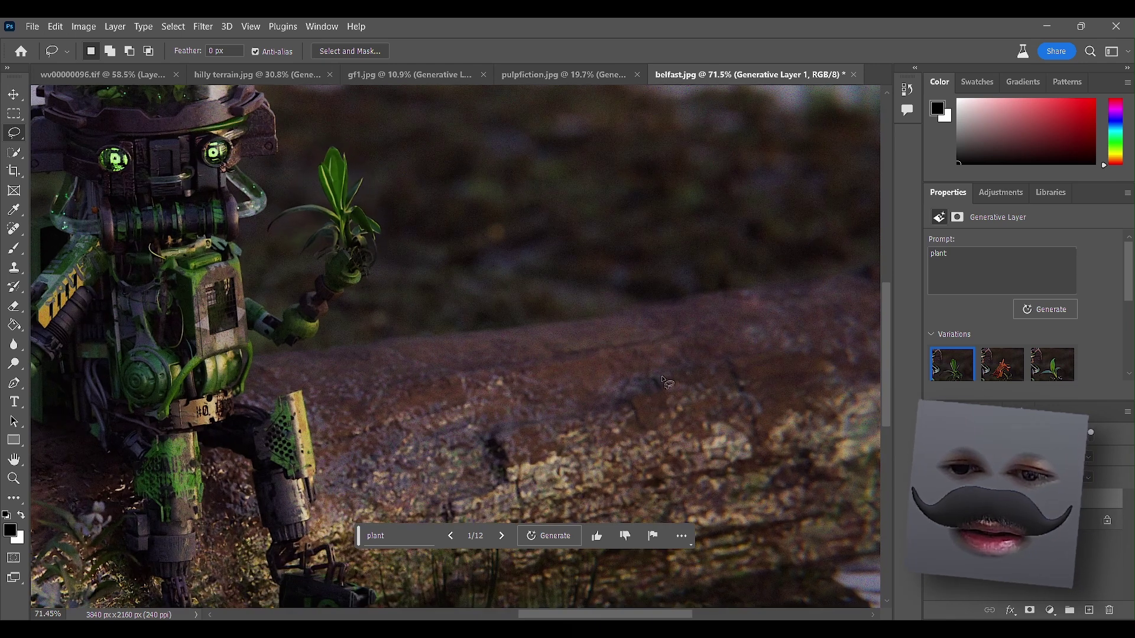
{"action": "scroll", "coordinate": [667, 383], "scroll_direction": "right", "scroll_amount": 5}
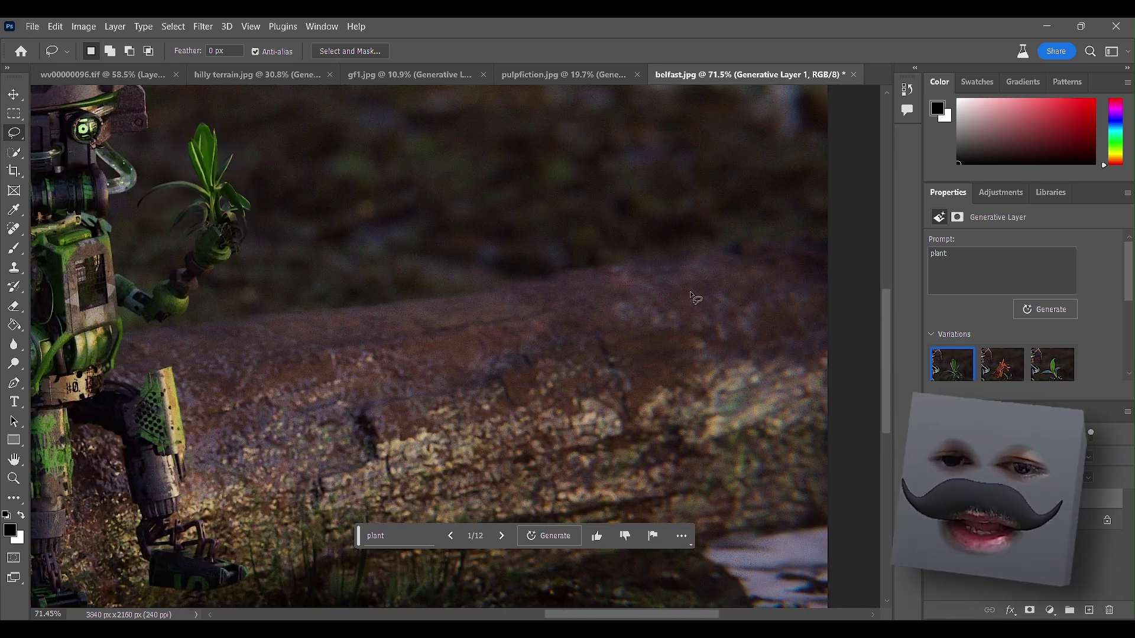
{"action": "mouse_move", "coordinate": [596, 295]}
{"action": "left_mouse_down"}
{"action": "mouse_move", "coordinate": [474, 321]}
{"action": "mouse_move", "coordinate": [295, 336]}
{"action": "left_mouse_up"}
{"action": "mouse_move", "coordinate": [264, 391]}
{"action": "left_mouse_down"}
{"action": "mouse_move", "coordinate": [340, 399]}
{"action": "mouse_move", "coordinate": [512, 383]}
{"action": "mouse_move", "coordinate": [669, 351]}
{"action": "mouse_move", "coordinate": [783, 305]}
{"action": "left_mouse_up"}
{"action": "left_click_drag", "start_coordinate": [691, 277], "coordinate": [680, 275]}
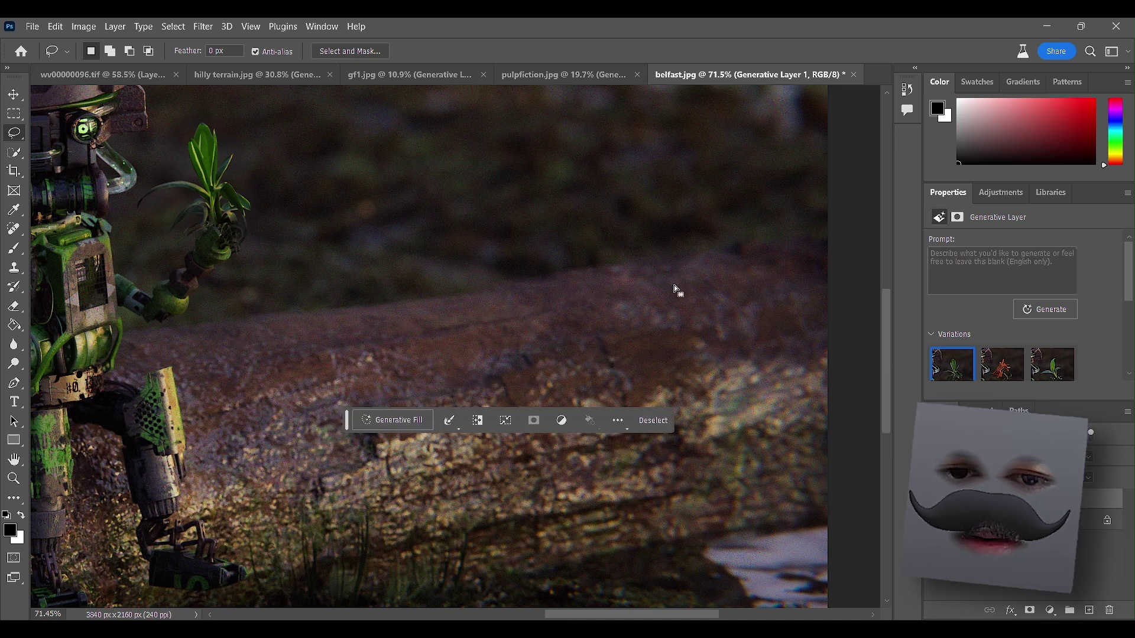
{"action": "left_click", "coordinate": [428, 421]}
{"action": "type", "text": "ants"}
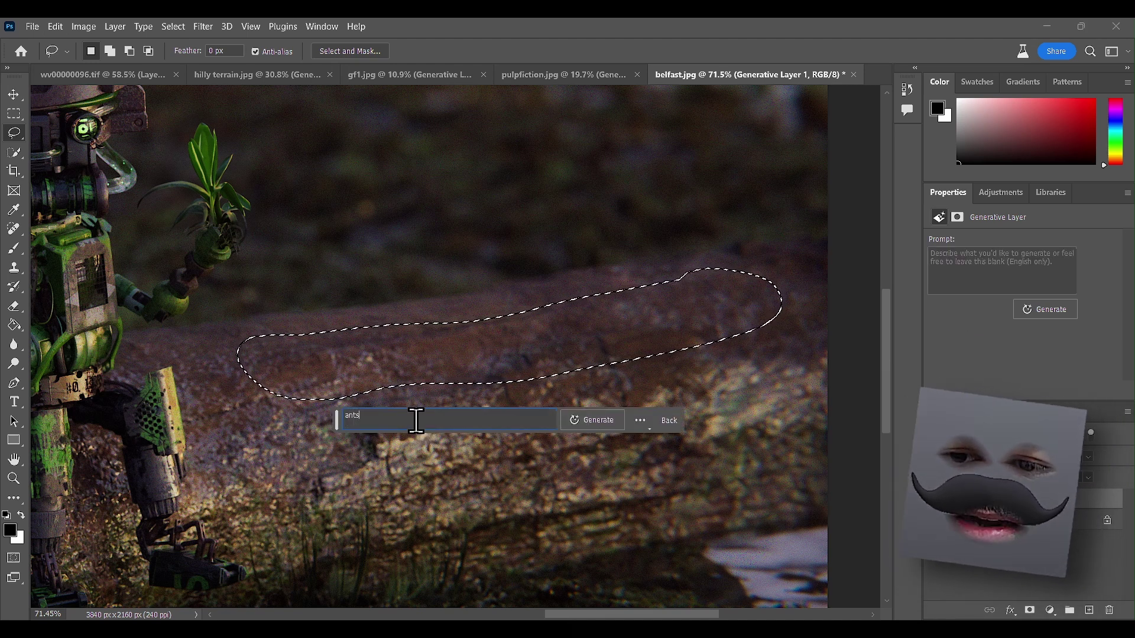
{"action": "left_click", "coordinate": [603, 420]}
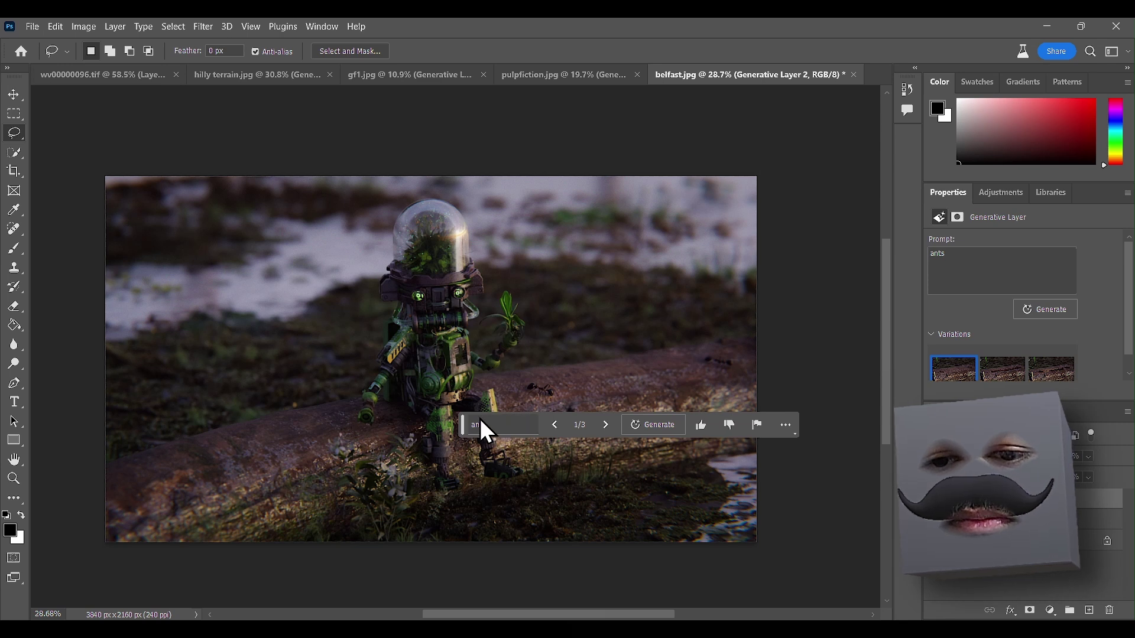
- Move the prompt bar off the image and preview the second and third ants variations
{"action": "left_click_drag", "start_coordinate": [463, 424], "coordinate": [454, 589]}
{"action": "left_click", "coordinate": [1004, 372]}
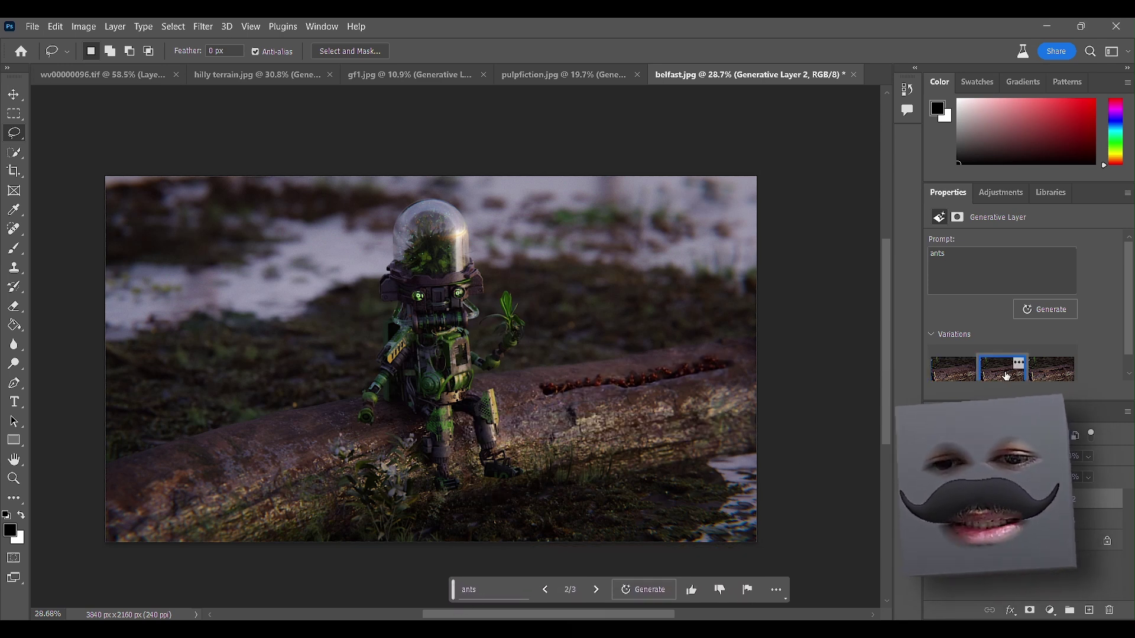
{"action": "left_click", "coordinate": [1049, 372]}
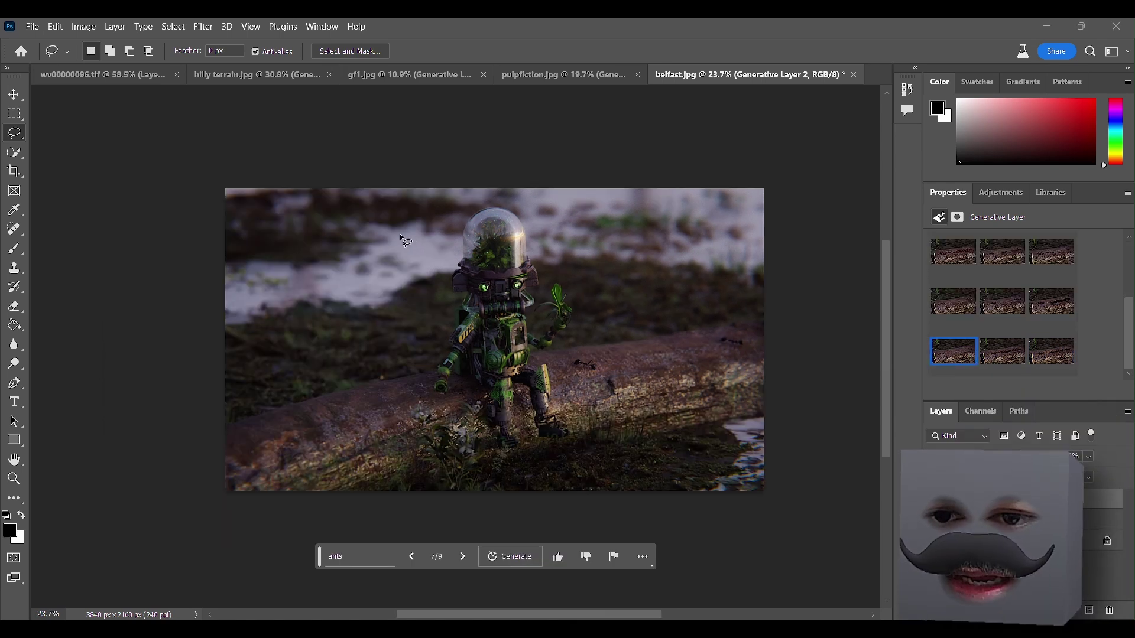
- Outline an area left of the robot's helmet and preview the generated duck variations
{"action": "mouse_move", "coordinate": [391, 229]}
{"action": "left_mouse_down"}
{"action": "mouse_move", "coordinate": [381, 242]}
{"action": "mouse_move", "coordinate": [390, 254]}
{"action": "left_mouse_up"}
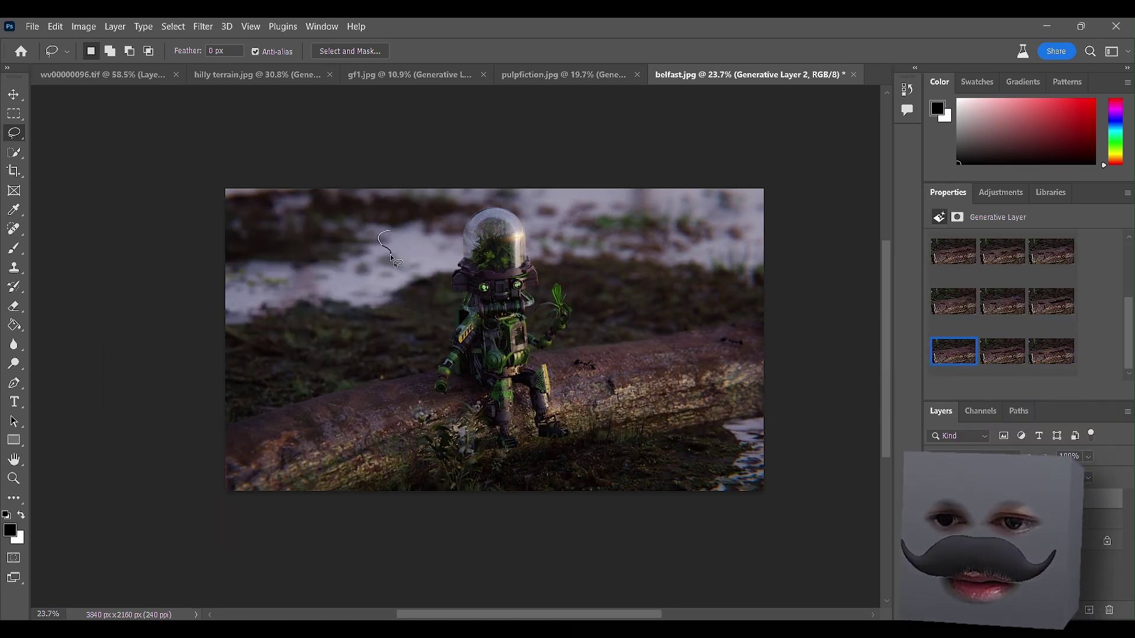
{"action": "mouse_move", "coordinate": [406, 275]}
{"action": "left_mouse_down"}
{"action": "mouse_move", "coordinate": [455, 248]}
{"action": "mouse_move", "coordinate": [427, 248]}
{"action": "left_mouse_up"}
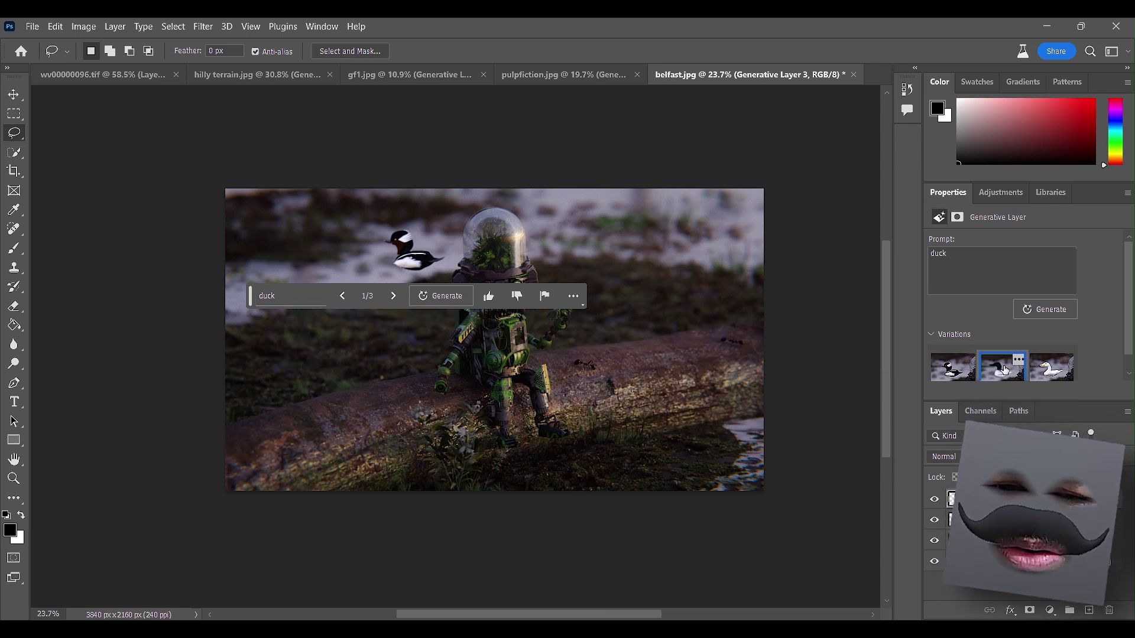
{"action": "left_click", "coordinate": [1003, 369]}
{"action": "left_click", "coordinate": [1052, 378]}
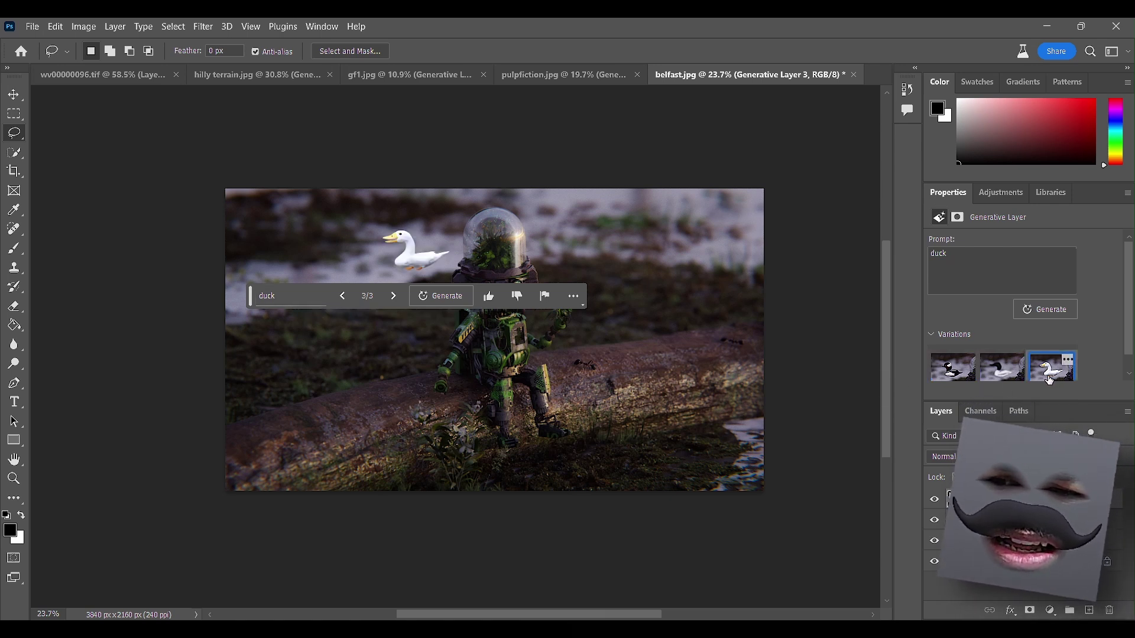
- Compare the duck variations again, then delete the duck generative layer
{"action": "left_click", "coordinate": [1003, 369]}
{"action": "left_click", "coordinate": [948, 374]}
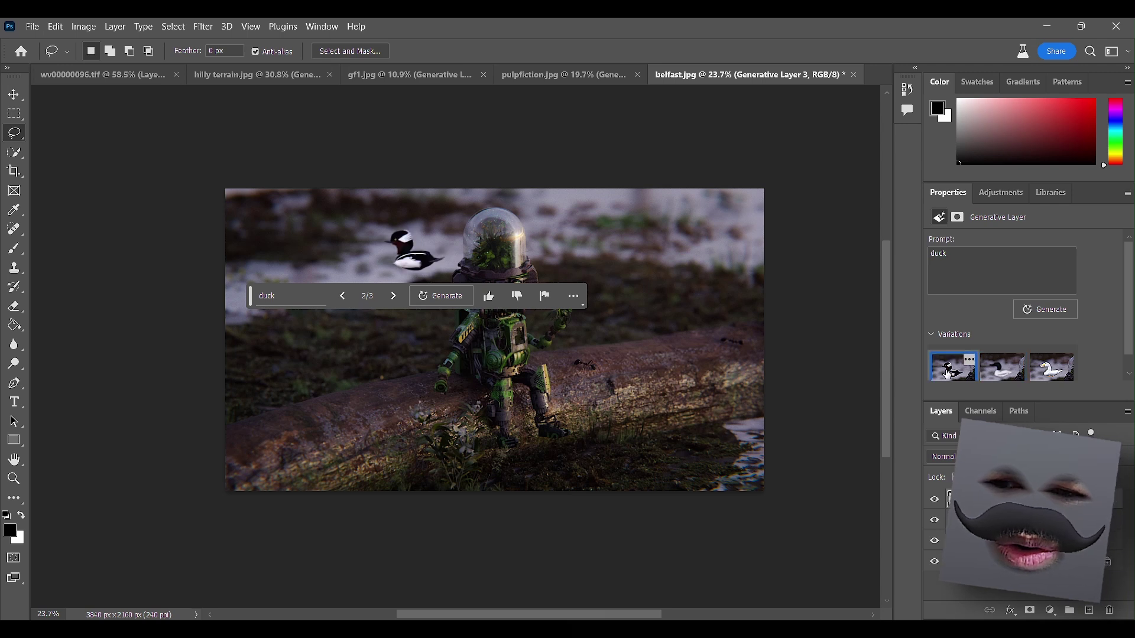
{"action": "left_click", "coordinate": [993, 378]}
{"action": "left_click", "coordinate": [1052, 369]}
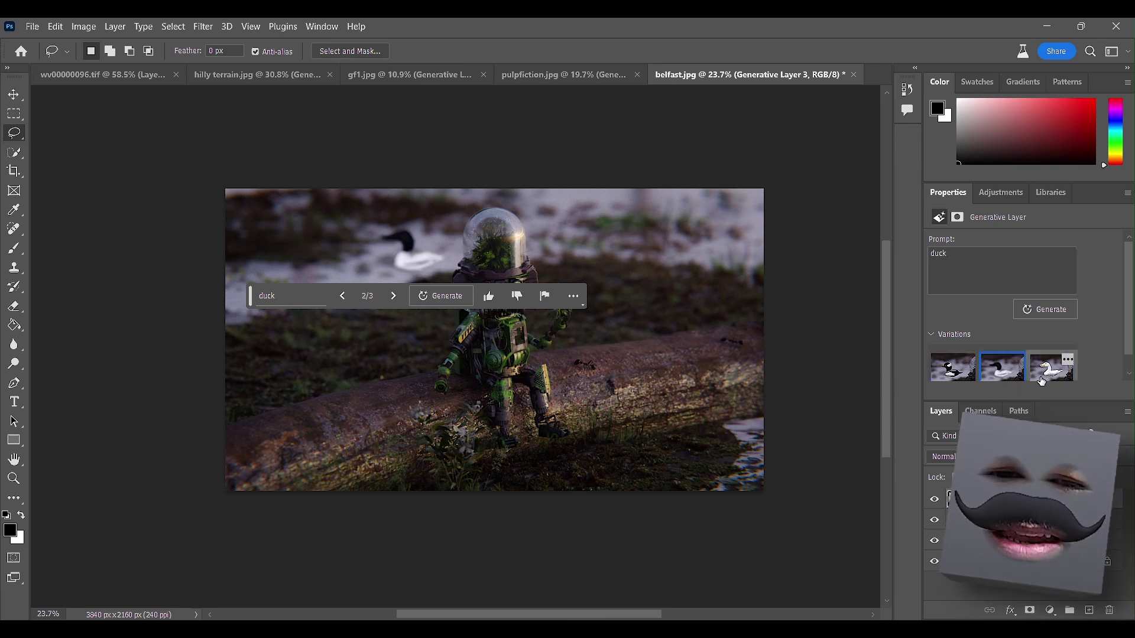
{"action": "key", "text": "Delete"}
{"action": "key", "text": "Delete"}
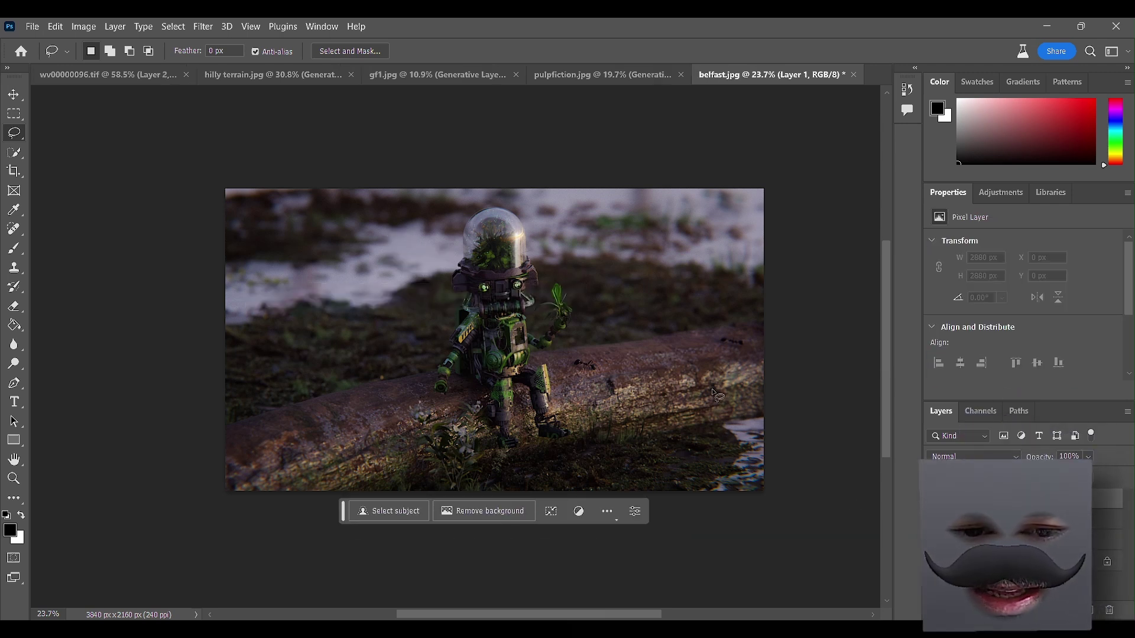
- Lasso the lower right edge of the log and generate 'moss'
{"action": "left_click_drag", "start_coordinate": [769, 376], "coordinate": [647, 399]}
{"action": "mouse_move", "coordinate": [584, 418]}
{"action": "left_mouse_down"}
{"action": "mouse_move", "coordinate": [536, 447]}
{"action": "mouse_move", "coordinate": [634, 462]}
{"action": "mouse_move", "coordinate": [816, 421]}
{"action": "mouse_move", "coordinate": [812, 402]}
{"action": "mouse_move", "coordinate": [756, 380]}
{"action": "left_mouse_up"}
{"action": "left_click", "coordinate": [520, 483]}
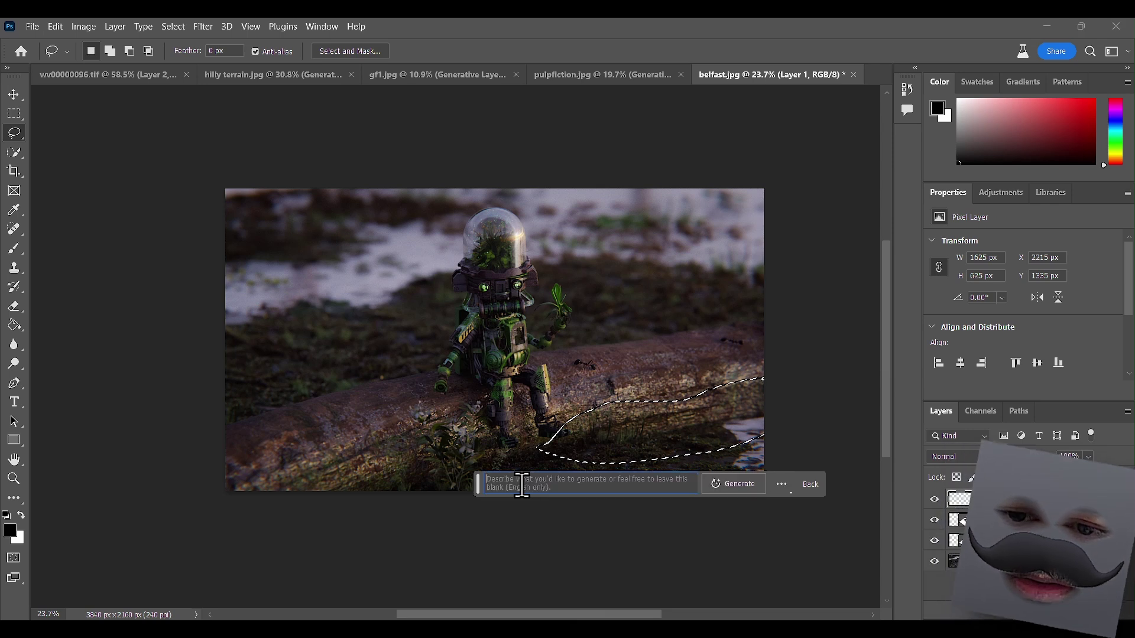
{"action": "type", "text": "moss"}
{"action": "key", "text": "Return"}
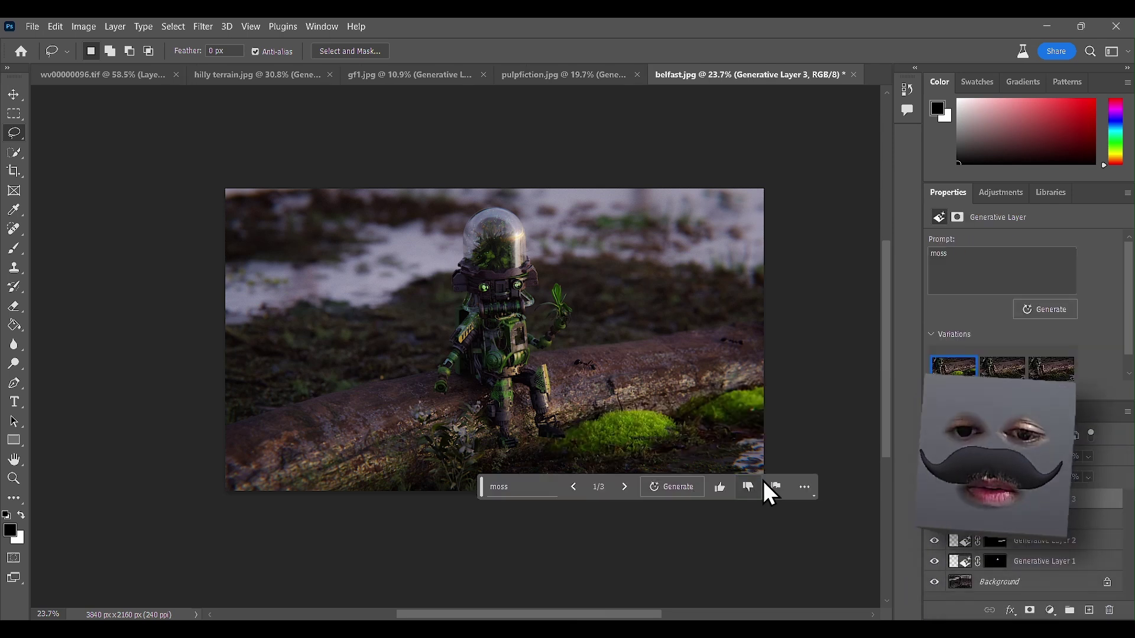
- Compare the moss variations and choose the second one
{"action": "left_click", "coordinate": [1011, 380]}
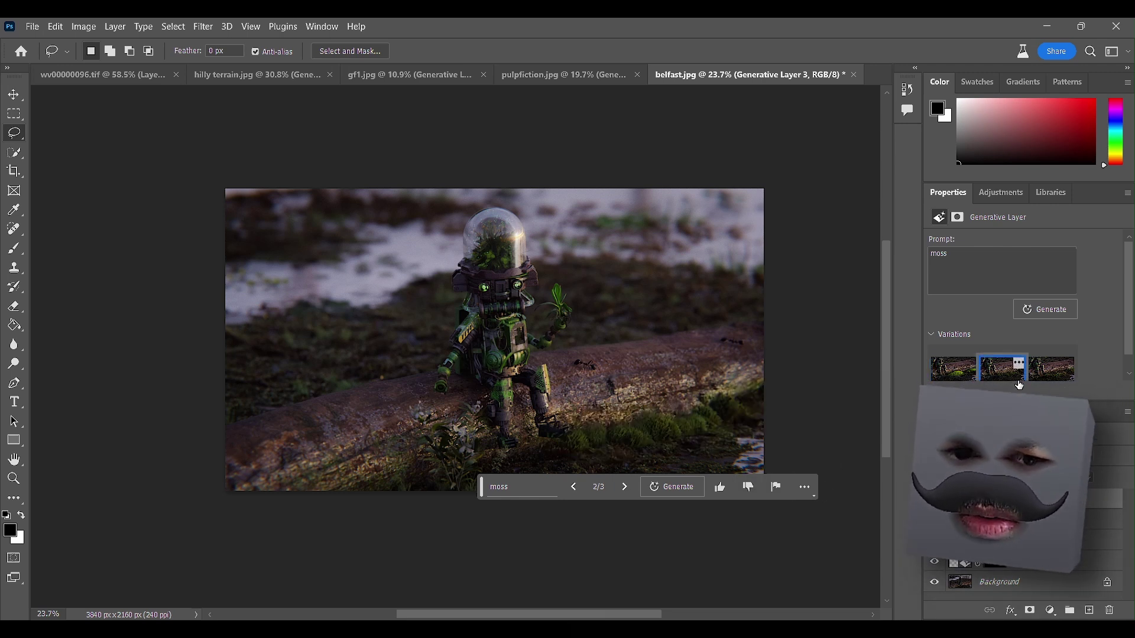
{"action": "scroll", "coordinate": [1019, 385], "scroll_direction": "down", "scroll_amount": 1}
{"action": "left_click", "coordinate": [1045, 359]}
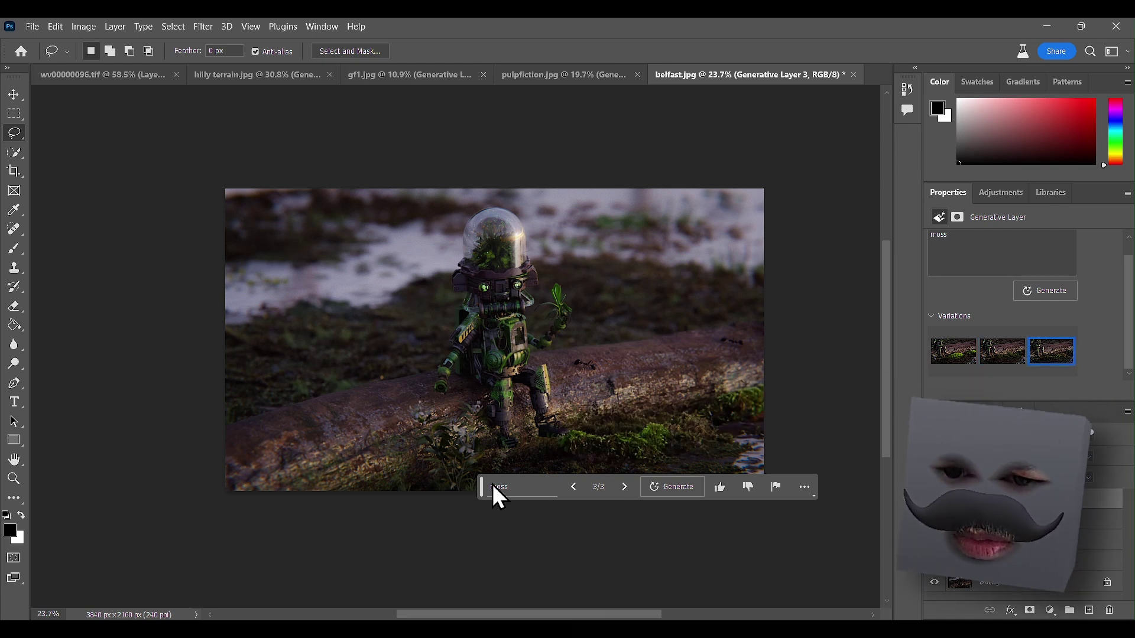
{"action": "left_click_drag", "start_coordinate": [482, 486], "coordinate": [346, 532]}
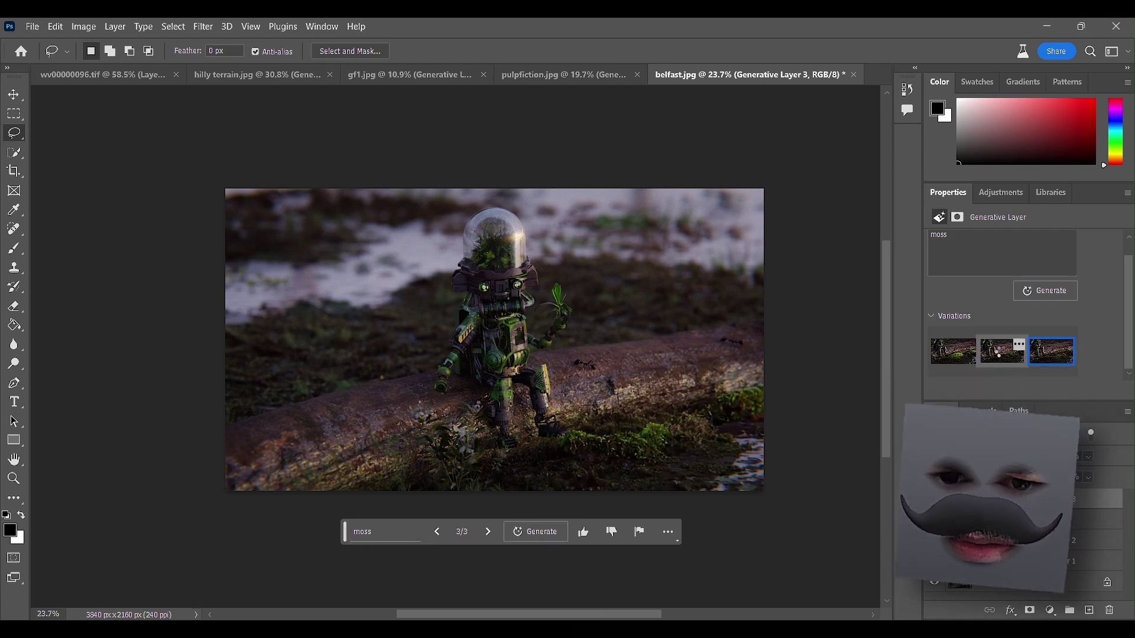
{"action": "left_click", "coordinate": [1003, 356]}
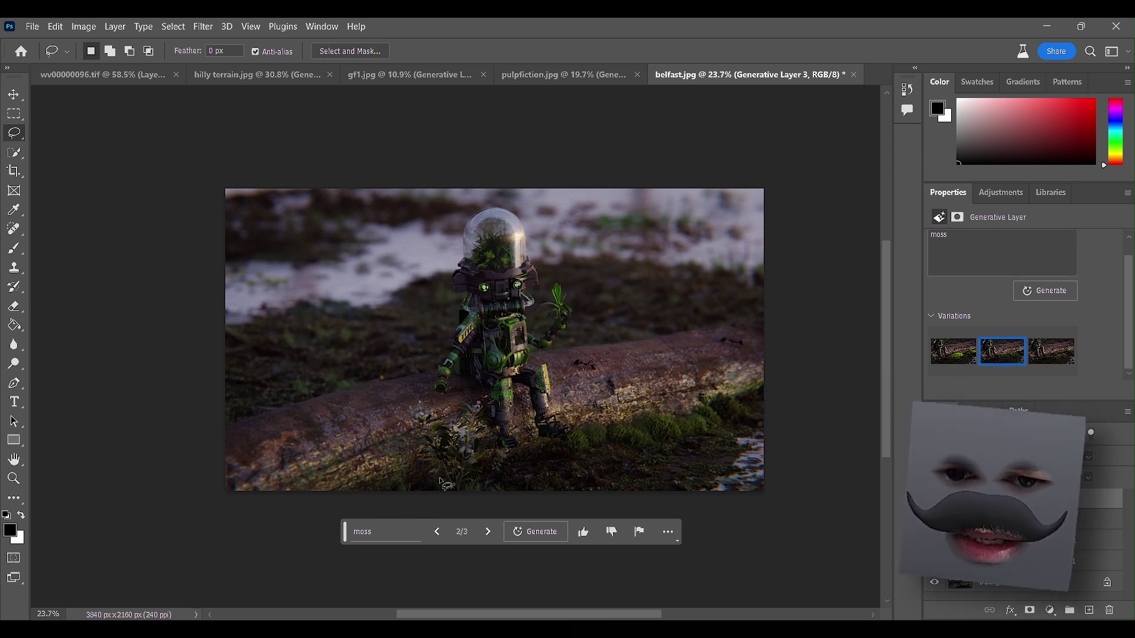
- Open pl_1_exp.jpg, lasso the mushroom cluster and generate 'flies'
{"action": "scroll", "coordinate": [249, 510], "scroll_direction": "up", "scroll_amount": 1}
{"action": "left_click_drag", "start_coordinate": [737, 154], "coordinate": [879, 77]}
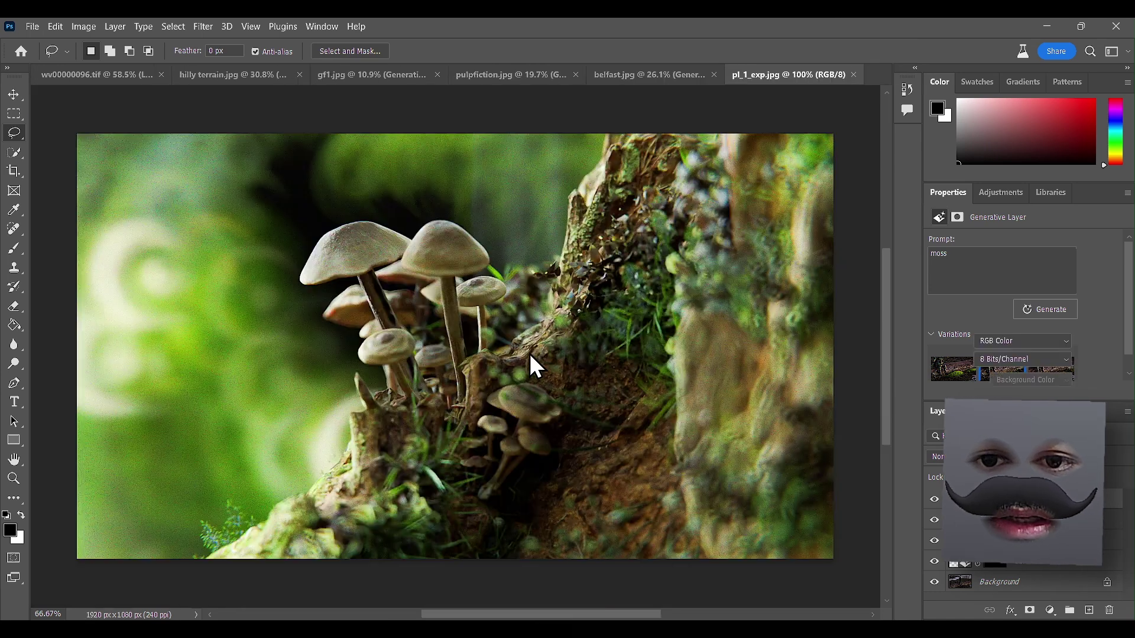
{"action": "left_click_drag", "start_coordinate": [272, 195], "coordinate": [298, 372]}
{"action": "left_click", "coordinate": [317, 424]}
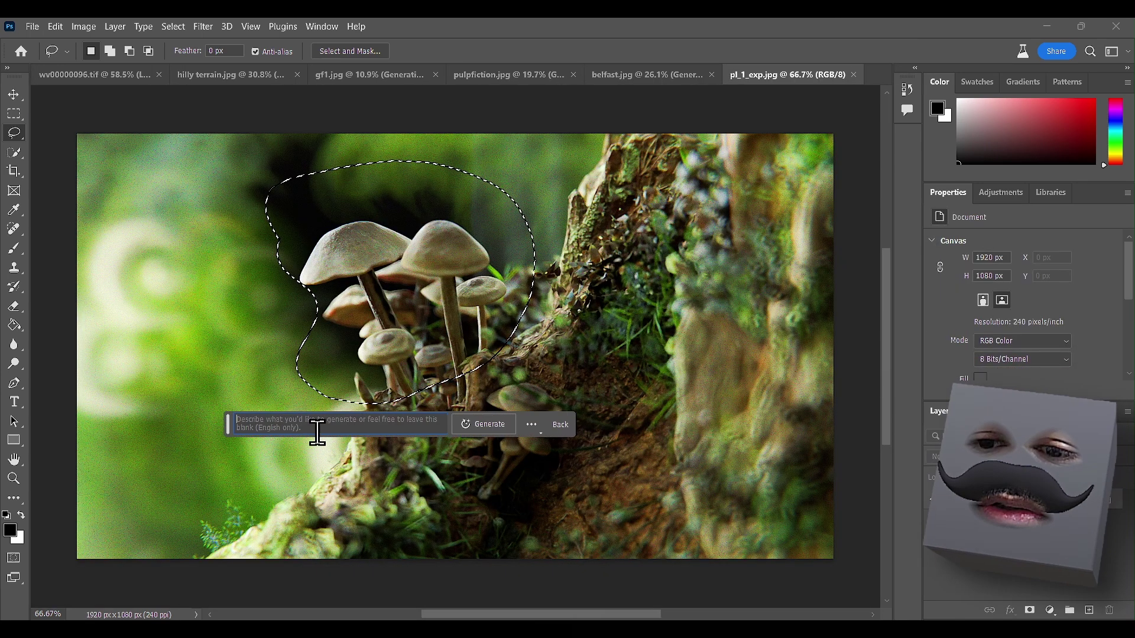
{"action": "type", "text": "flies"}
{"action": "left_click", "coordinate": [501, 423]}
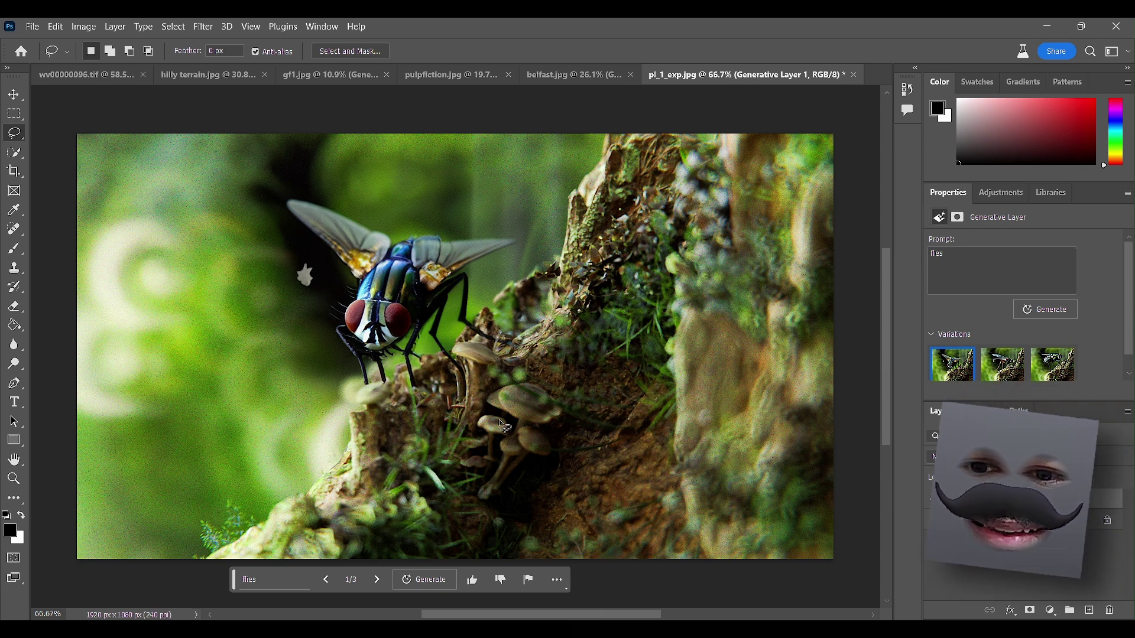
- Compare the three fly variations, then delete the flies generative layer
{"action": "left_click", "coordinate": [1001, 371]}
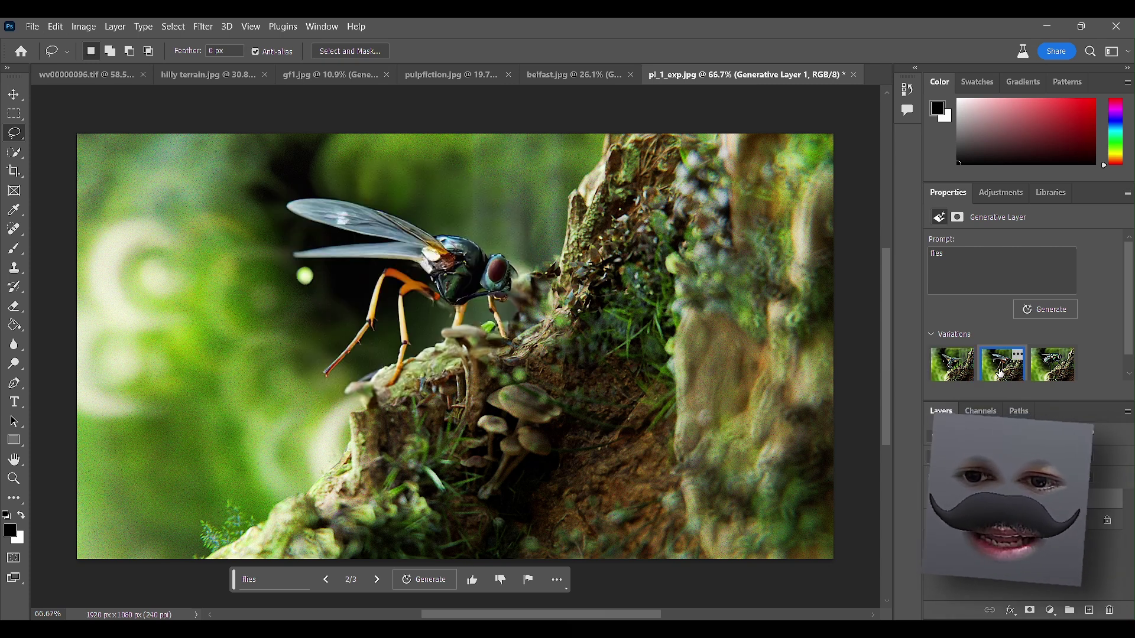
{"action": "left_click", "coordinate": [1058, 372]}
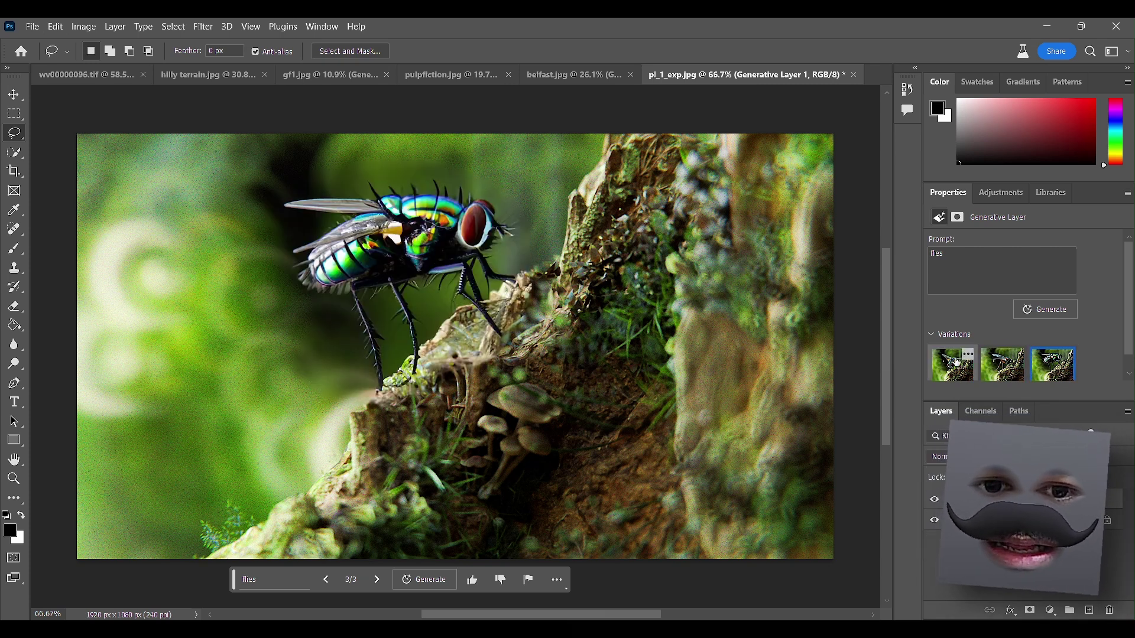
{"action": "left_click", "coordinate": [946, 375]}
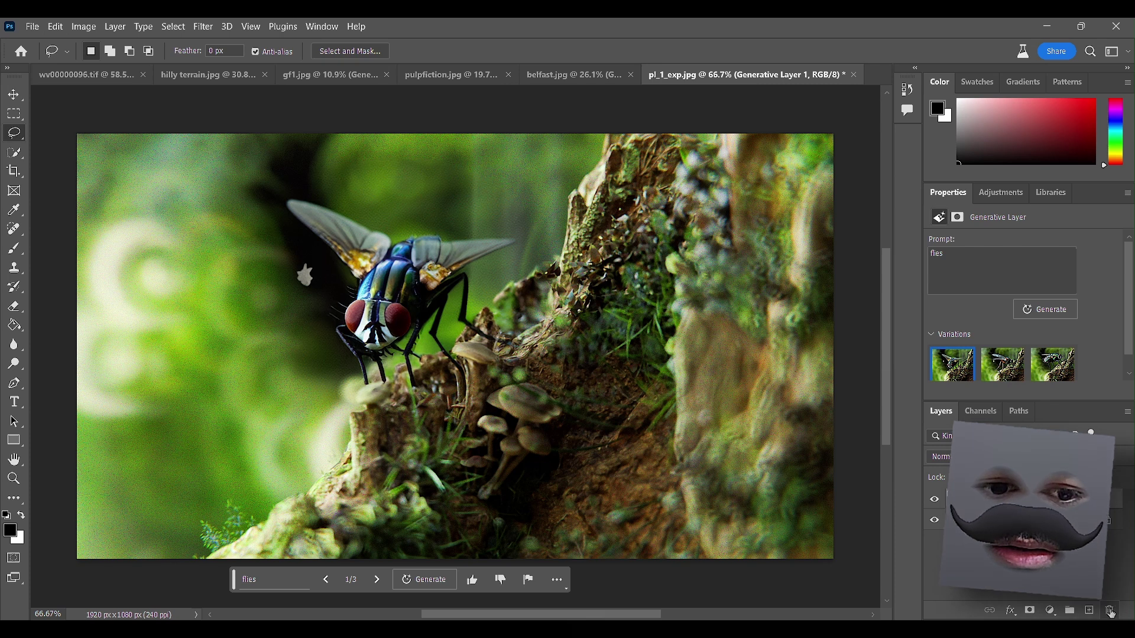
{"action": "left_click", "coordinate": [1112, 614]}
{"action": "left_click", "coordinate": [544, 261]}
- Lasso the dark hollow beside the mushrooms and generate 'earthworms'
{"action": "mouse_move", "coordinate": [608, 380]}
{"action": "left_mouse_down"}
{"action": "mouse_move", "coordinate": [491, 506]}
{"action": "mouse_move", "coordinate": [589, 545]}
{"action": "mouse_move", "coordinate": [678, 532]}
{"action": "mouse_move", "coordinate": [684, 464]}
{"action": "mouse_move", "coordinate": [660, 374]}
{"action": "mouse_move", "coordinate": [636, 359]}
{"action": "mouse_move", "coordinate": [609, 383]}
{"action": "left_mouse_up"}
{"action": "left_click", "coordinate": [463, 550]}
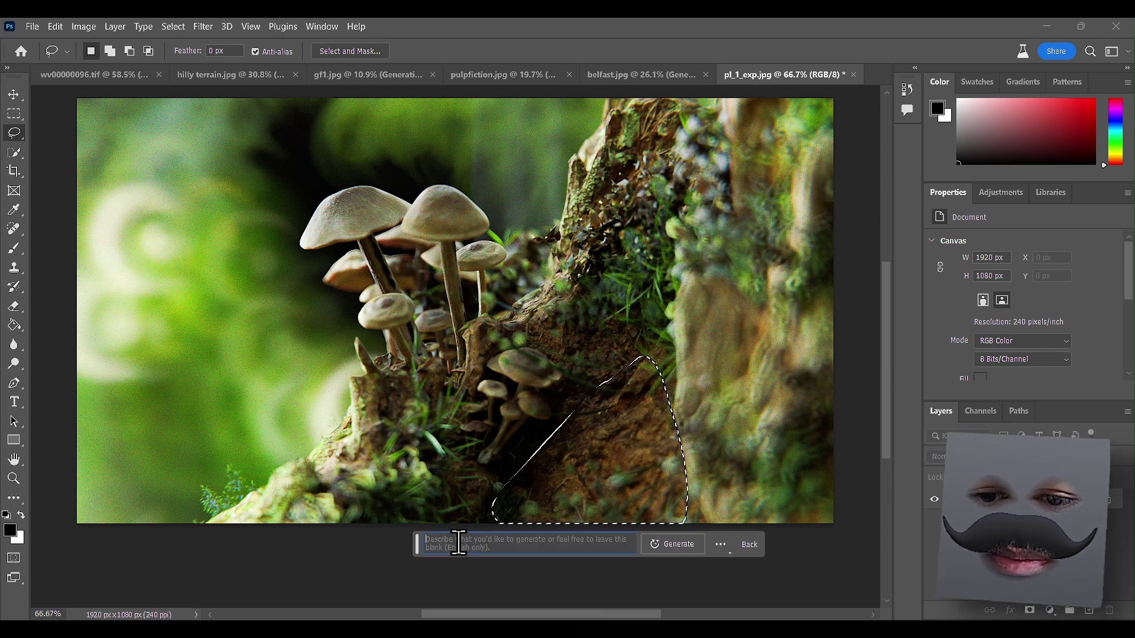
{"action": "type", "text": "ea"}
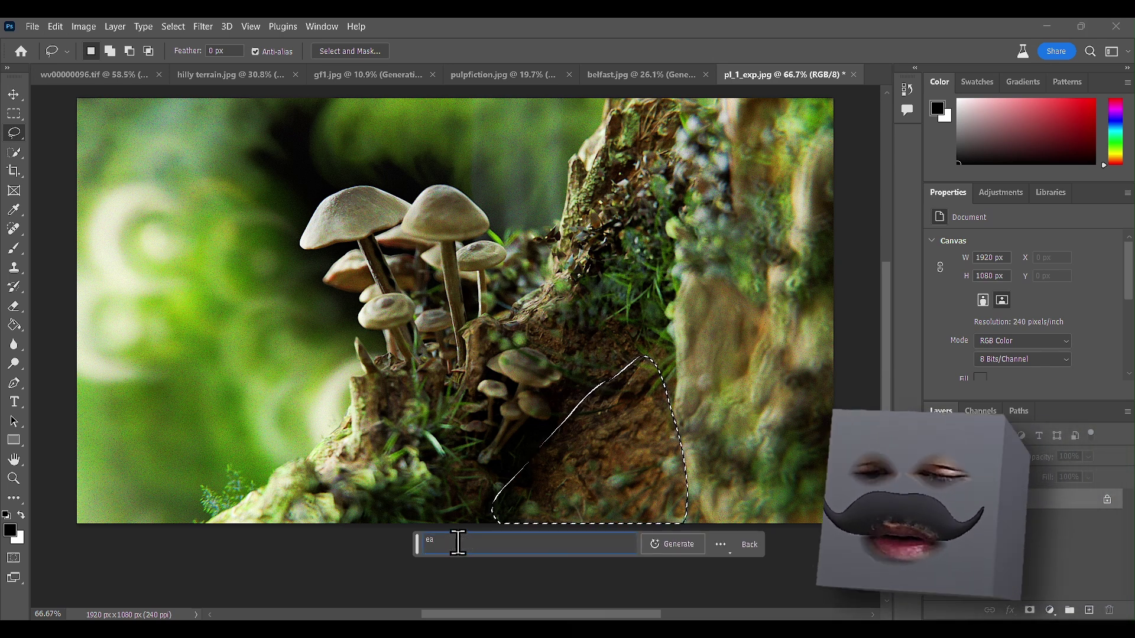
{"action": "type", "text": "rthwor"}
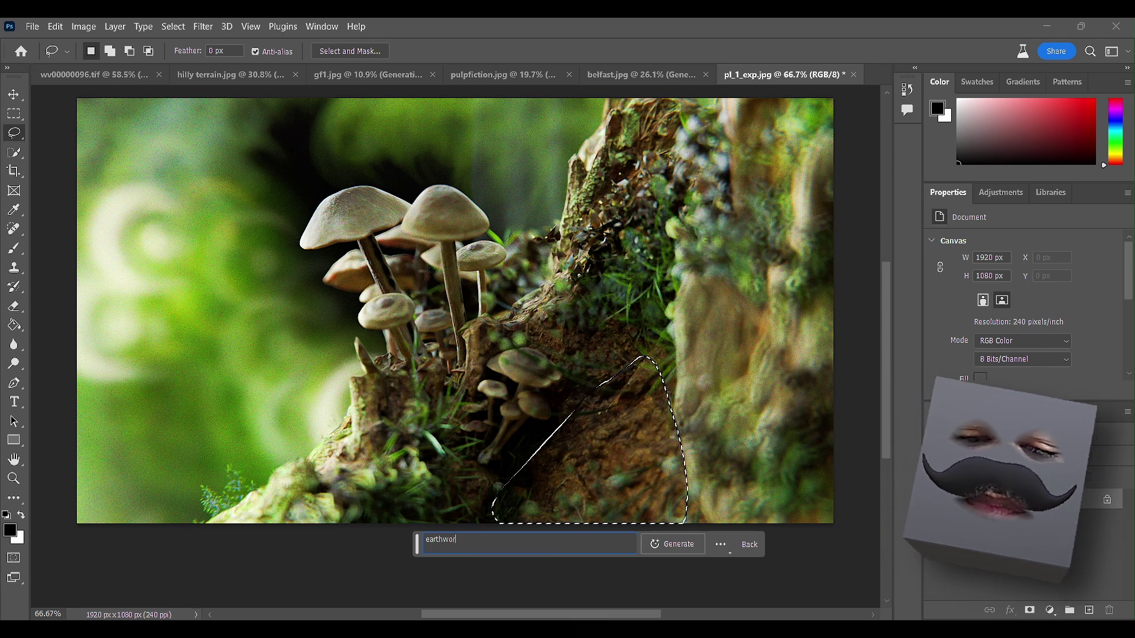
{"action": "type", "text": "ms"}
{"action": "key", "text": "Return"}
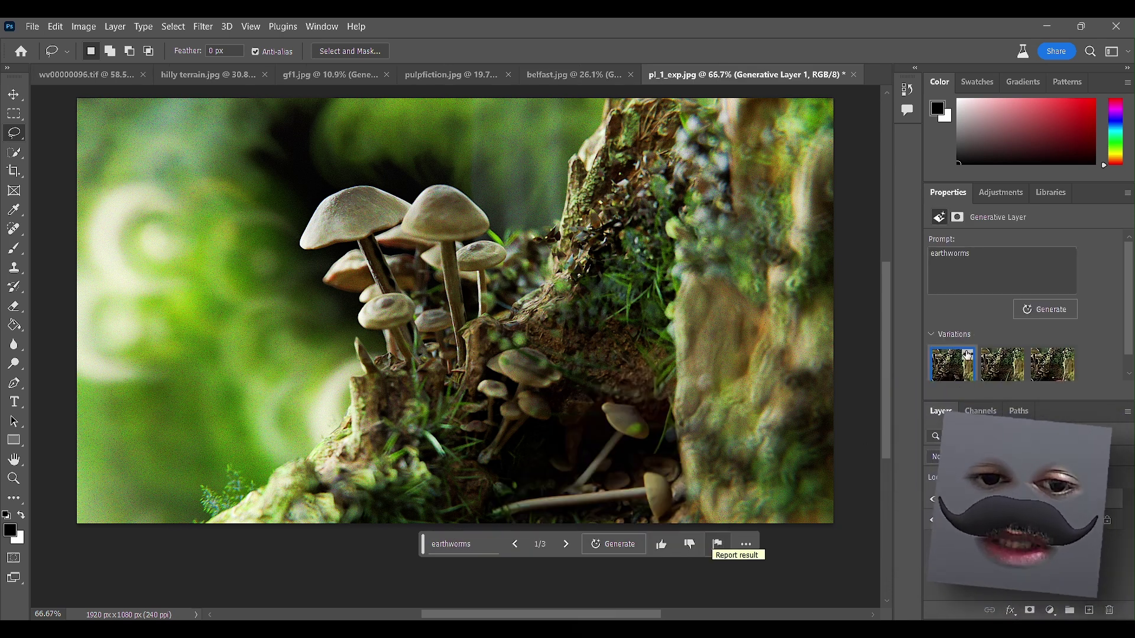
- Compare the three earthworms variations and keep the first
{"action": "left_click", "coordinate": [1000, 376]}
{"action": "left_click", "coordinate": [1044, 373]}
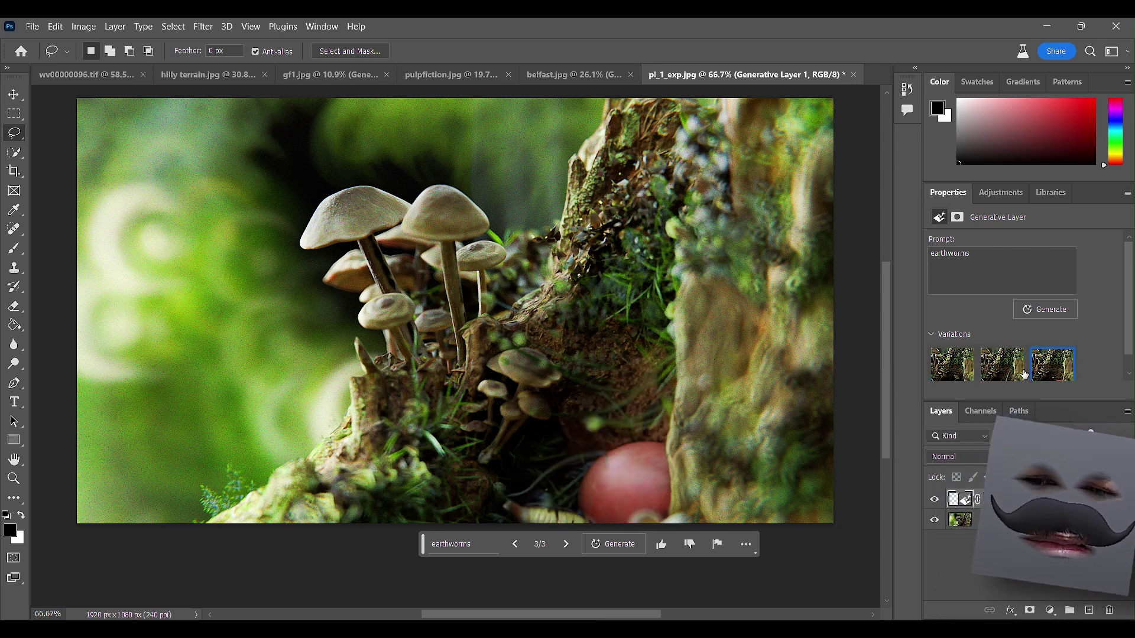
{"action": "left_click", "coordinate": [953, 372]}
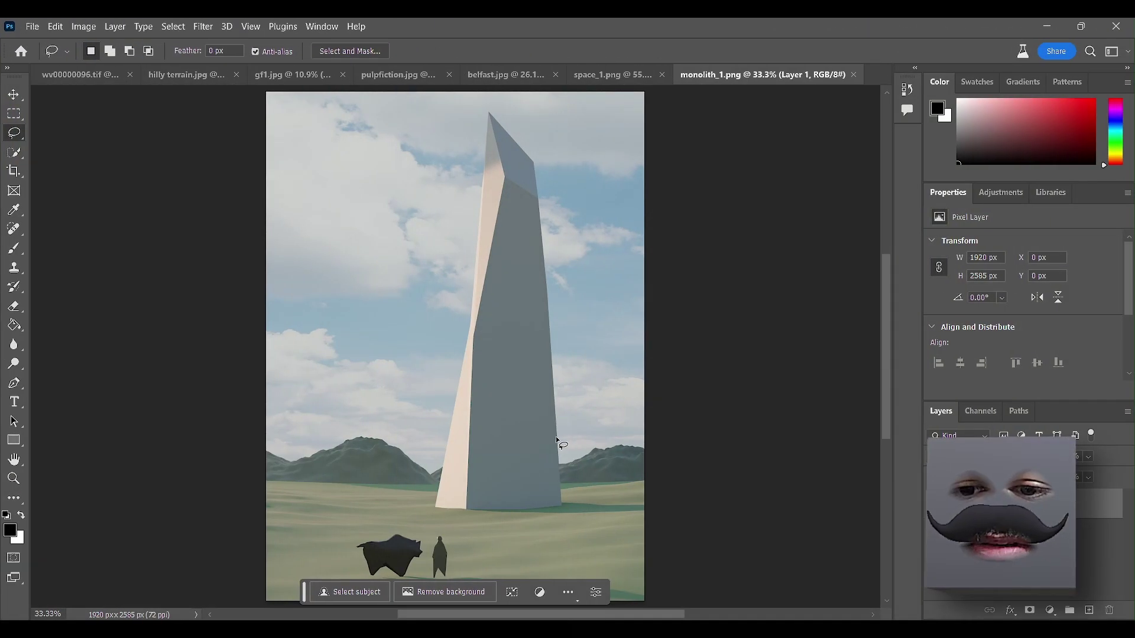
{"action": "scroll", "coordinate": [532, 443], "scroll_direction": "down", "scroll_amount": 3}
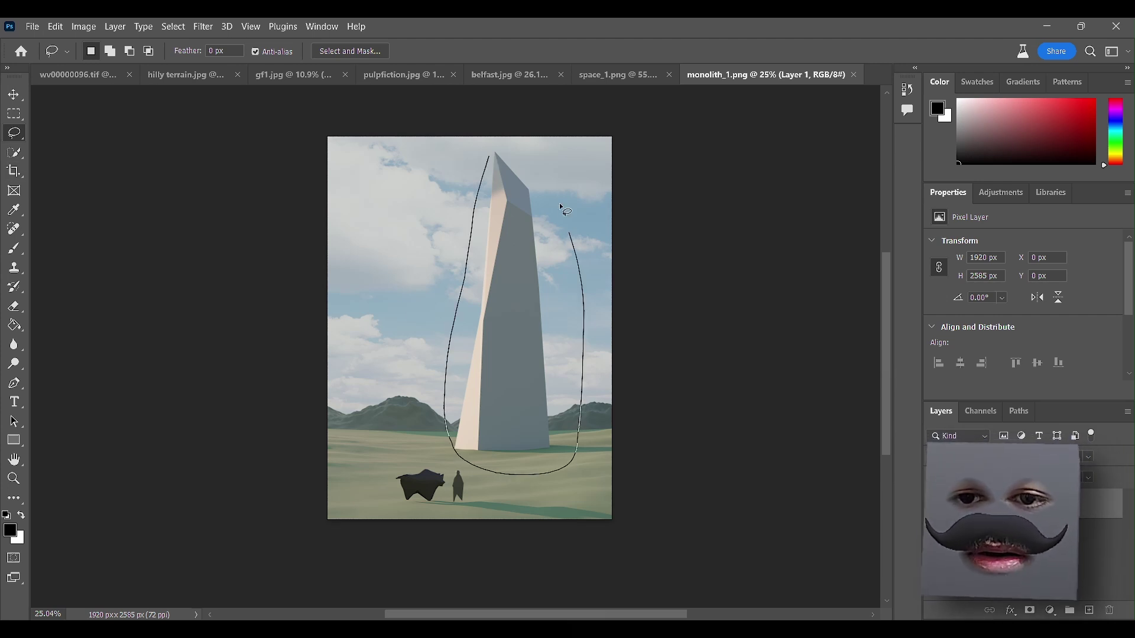
- Outline the white monolith and generate 'stone monolith'
{"action": "left_click_drag", "start_coordinate": [489, 173], "coordinate": [487, 168]}
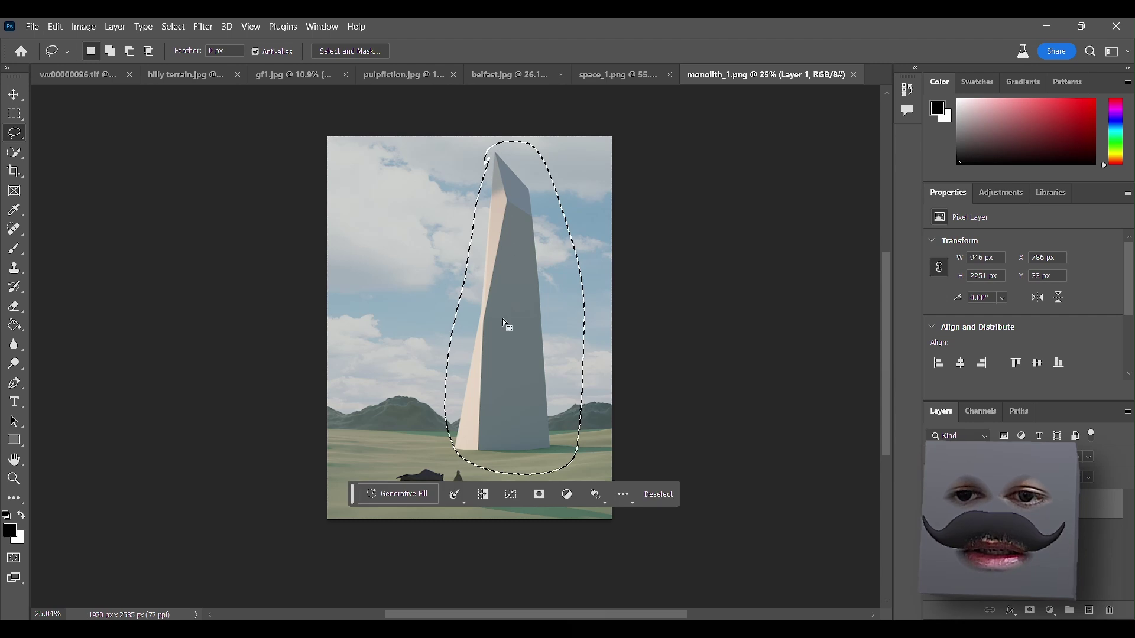
{"action": "left_click", "coordinate": [388, 502]}
{"action": "type", "text": "stone monolith"}
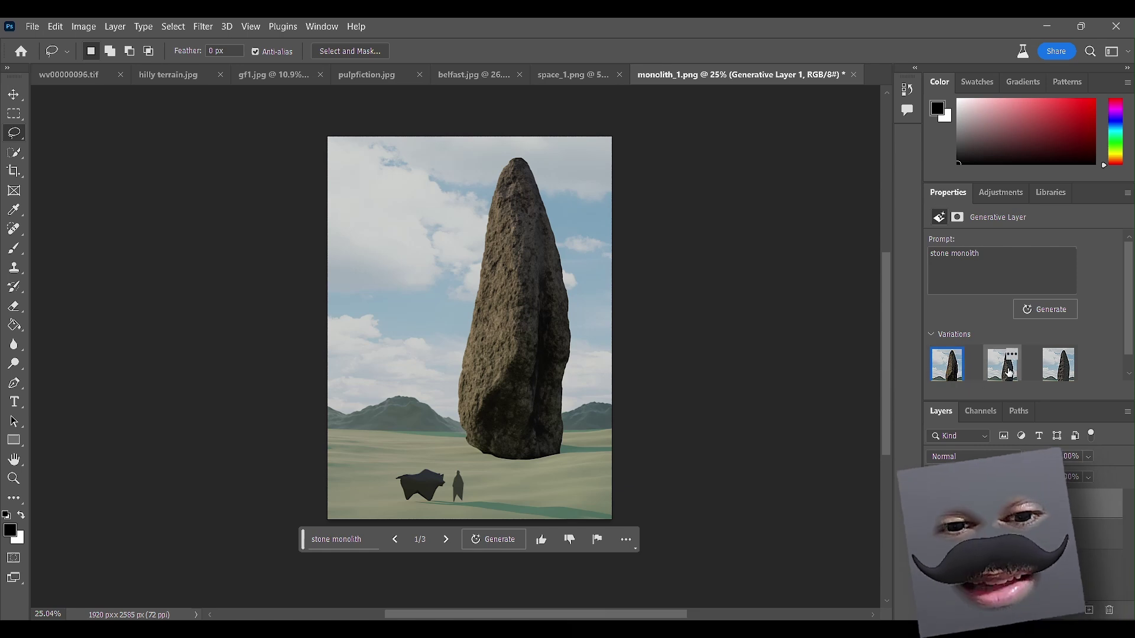
- Compare the three stone monolith variations and keep the first
{"action": "left_click", "coordinate": [1004, 372]}
{"action": "left_click", "coordinate": [1056, 374]}
{"action": "left_click", "coordinate": [1018, 373]}
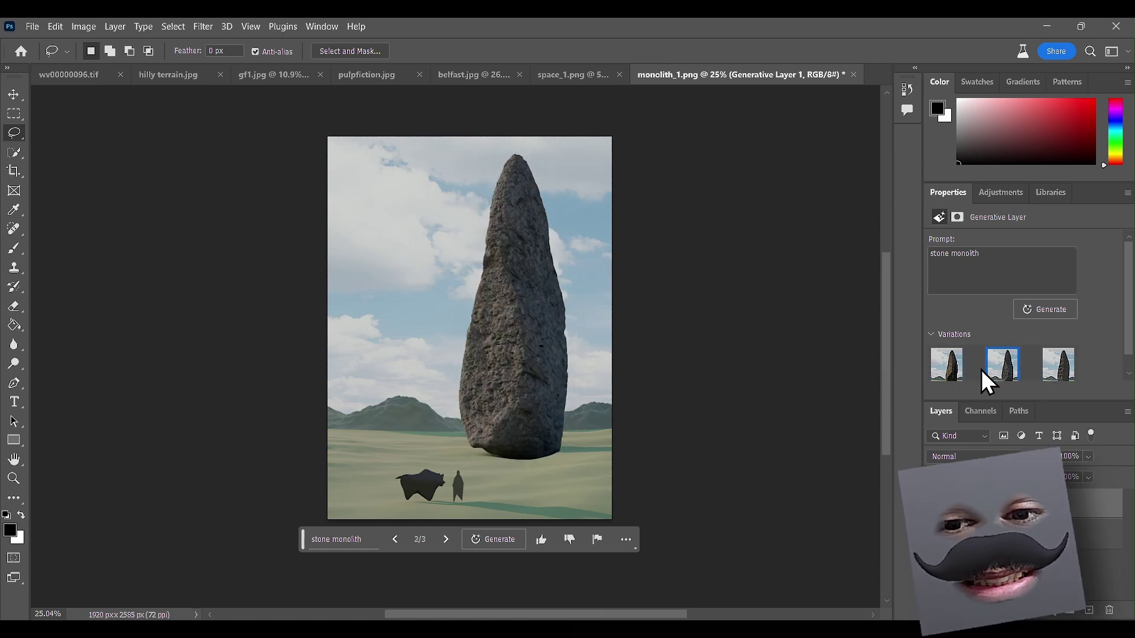
{"action": "left_click", "coordinate": [947, 366]}
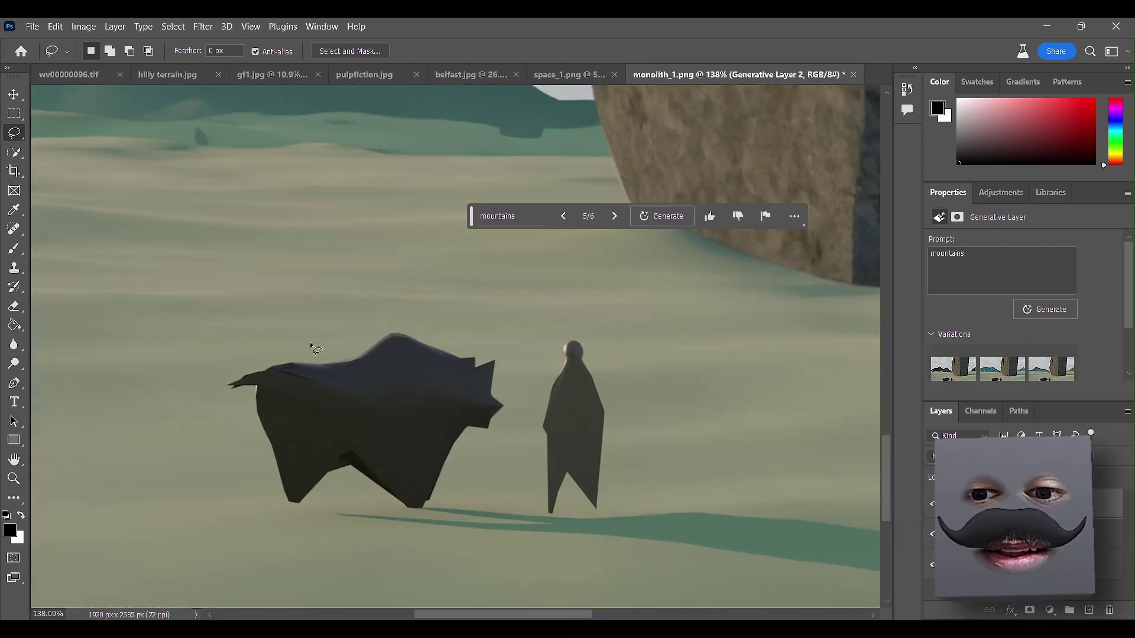
{"action": "left_click_drag", "start_coordinate": [296, 341], "coordinate": [208, 387]}
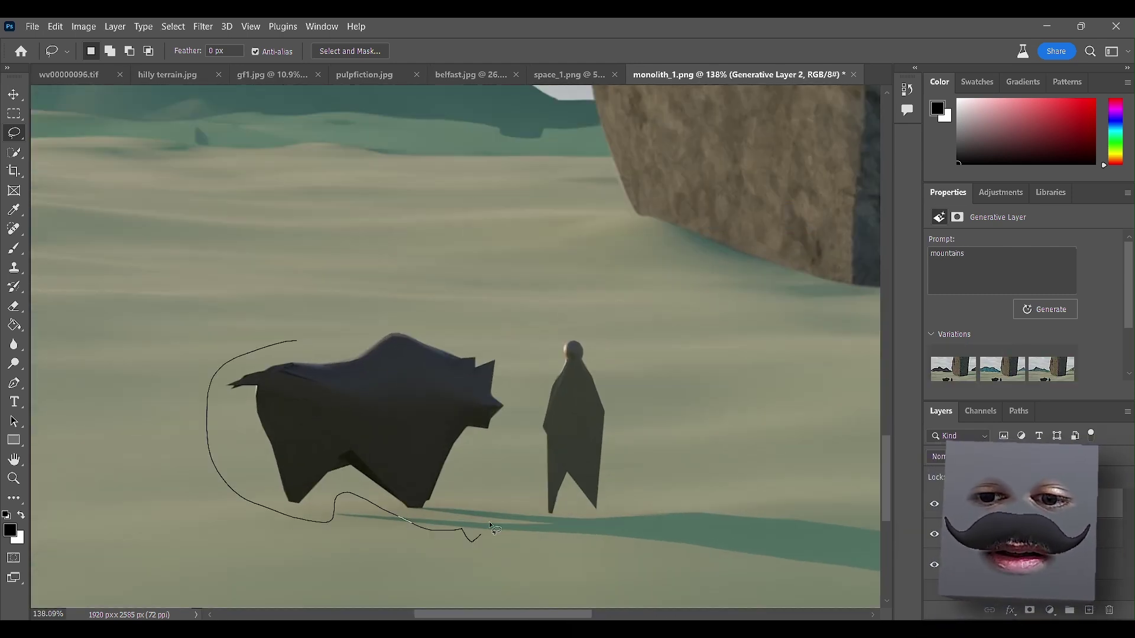
- Finish lassoing the dark animal by the monolith and generate a fill with the prompt 'bull'
{"action": "left_click_drag", "start_coordinate": [294, 341], "coordinate": [297, 341]}
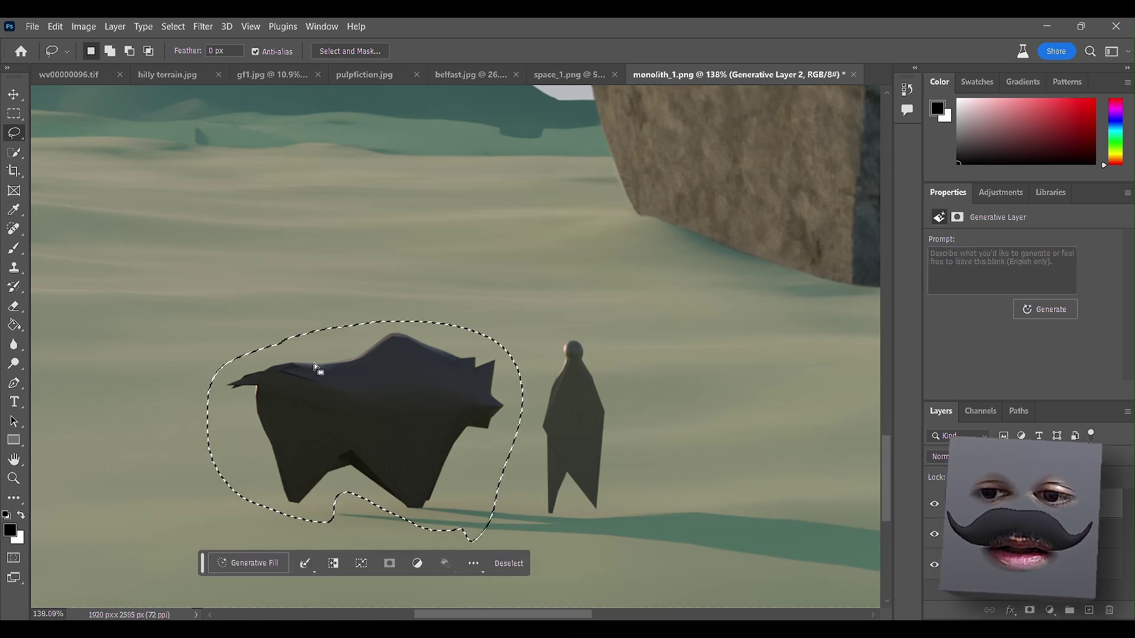
{"action": "left_click", "coordinate": [248, 563]}
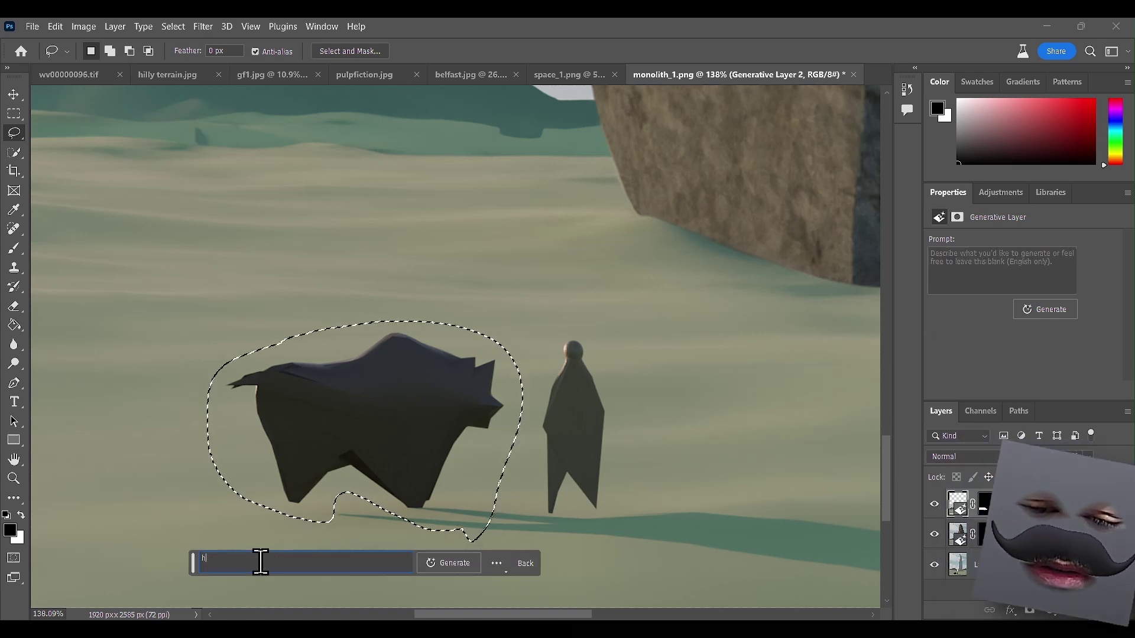
{"action": "type", "text": "bull"}
{"action": "key", "text": "Return"}
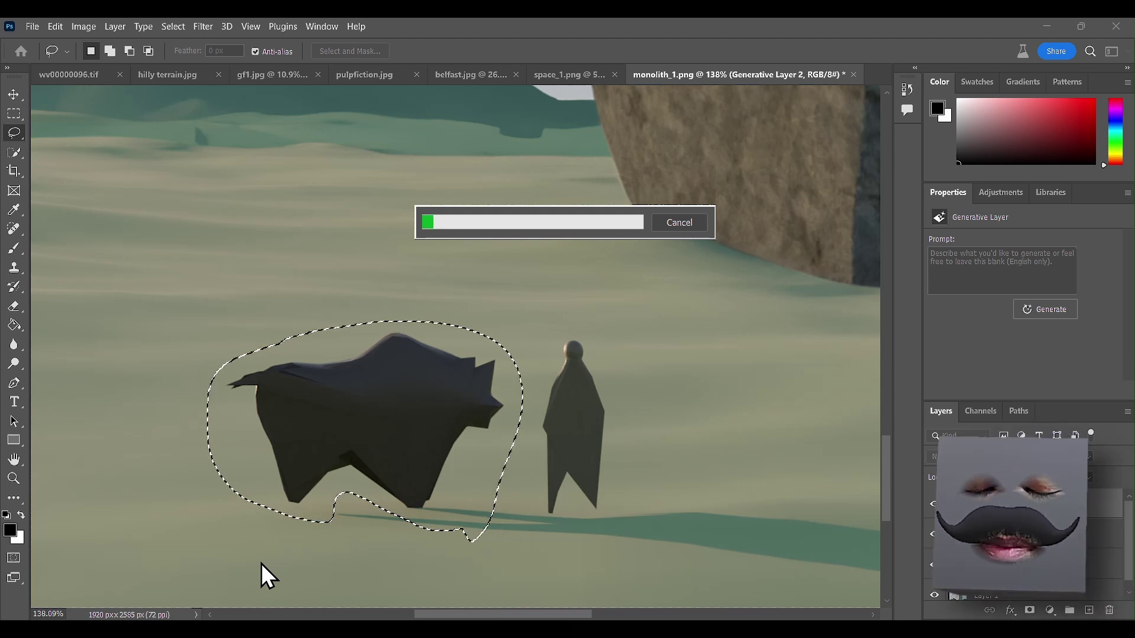
- Compare the red-brown and black horse variations and keep the first one
{"action": "scroll", "coordinate": [304, 484], "scroll_direction": "down", "scroll_amount": 5}
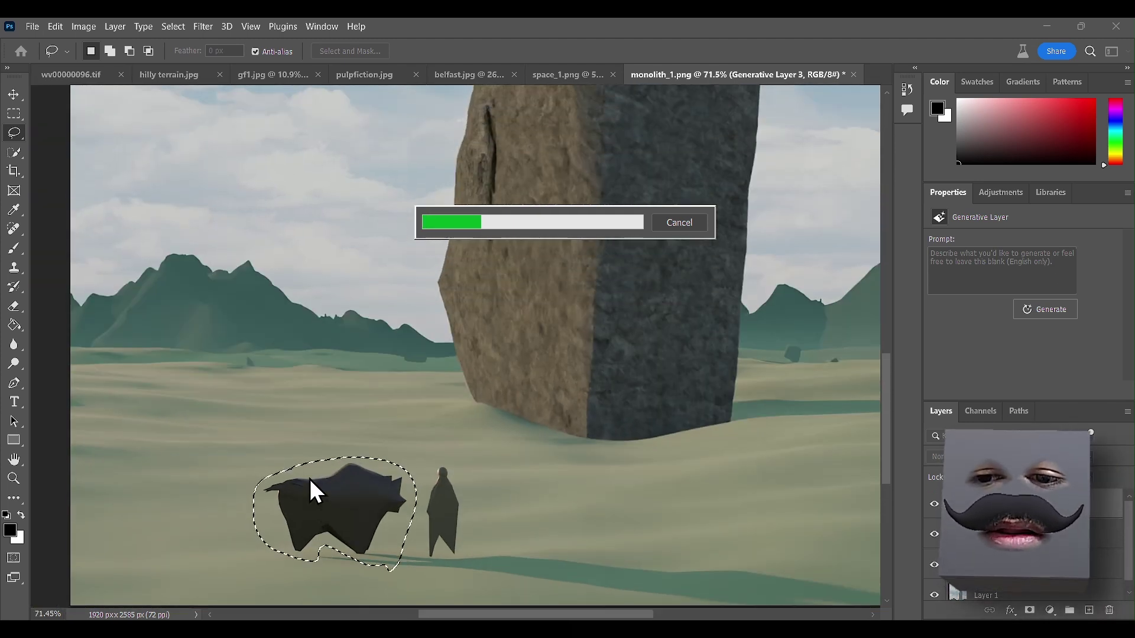
{"action": "scroll", "coordinate": [309, 479], "scroll_direction": "down", "scroll_amount": 3}
{"action": "left_click", "coordinate": [999, 369]}
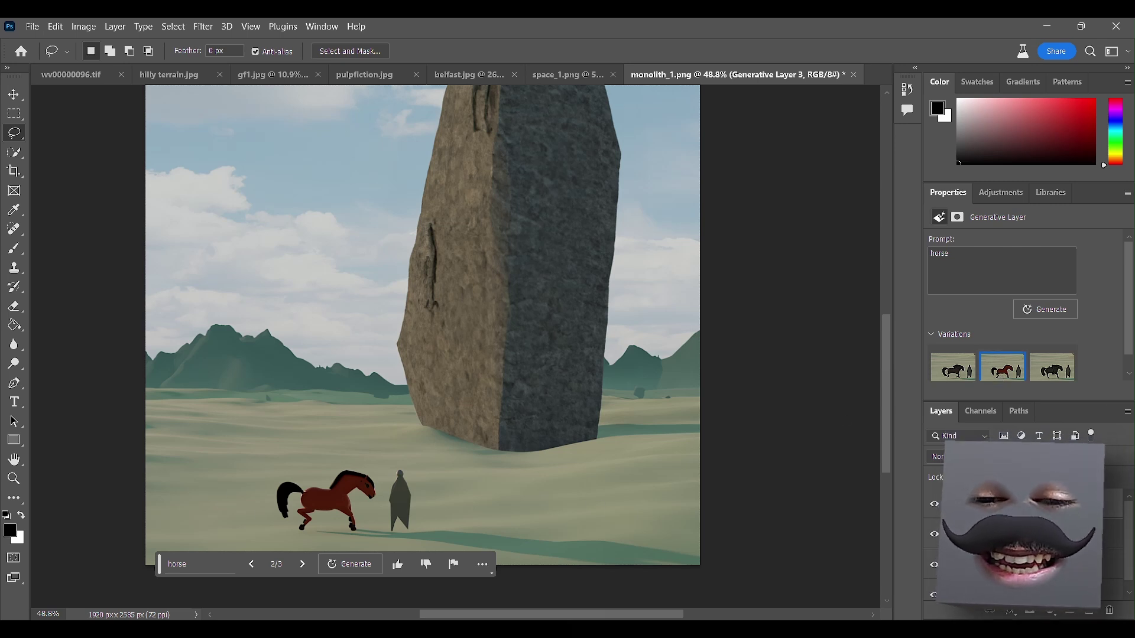
{"action": "left_click", "coordinate": [1054, 383]}
{"action": "left_click", "coordinate": [1003, 369]}
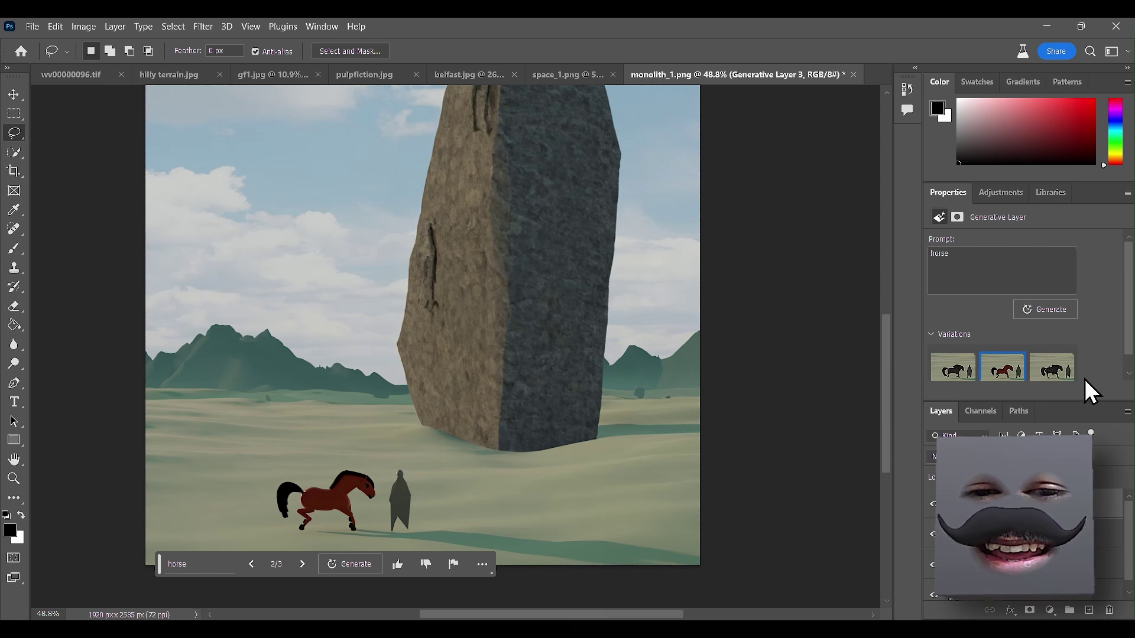
{"action": "left_click", "coordinate": [1038, 380]}
{"action": "left_click", "coordinate": [965, 381]}
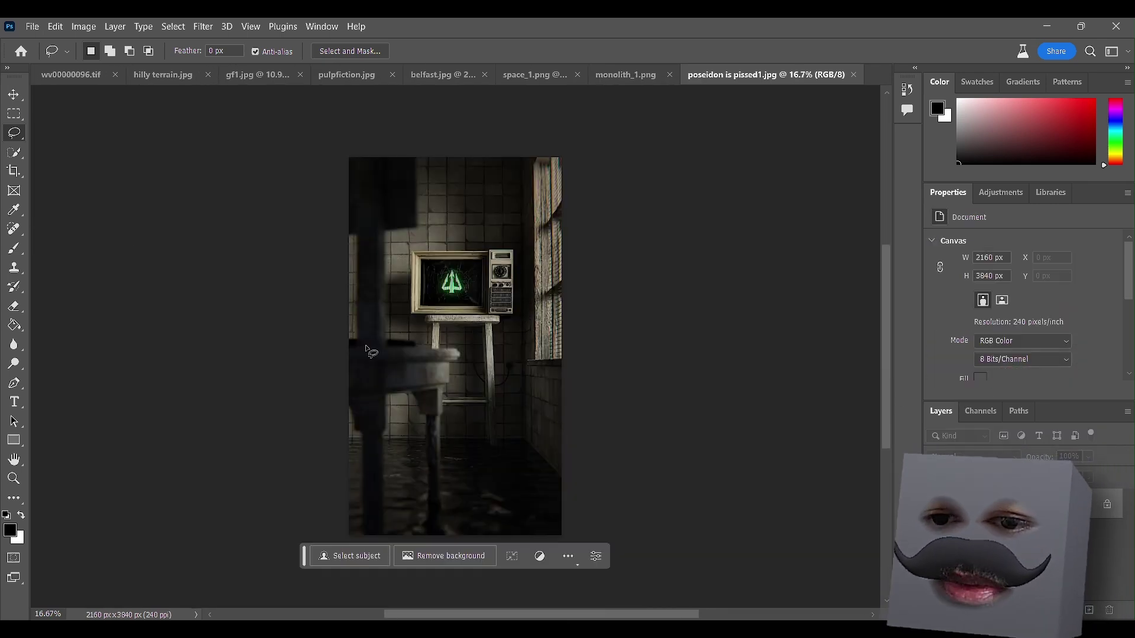
- Crop-expand the tiled room on both sides with Generative Expand and pick the second variation
{"action": "key", "text": "c"}
{"action": "left_click_drag", "start_coordinate": [344, 339], "coordinate": [265, 356]}
{"action": "left_click_drag", "start_coordinate": [669, 346], "coordinate": [781, 349]}
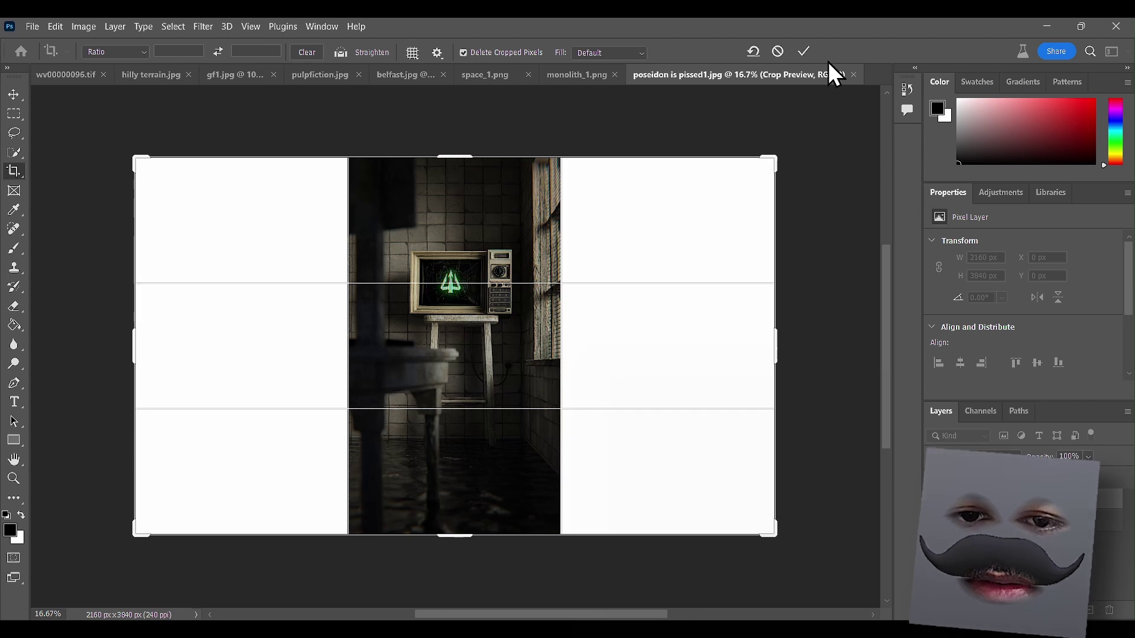
{"action": "left_click", "coordinate": [807, 52]}
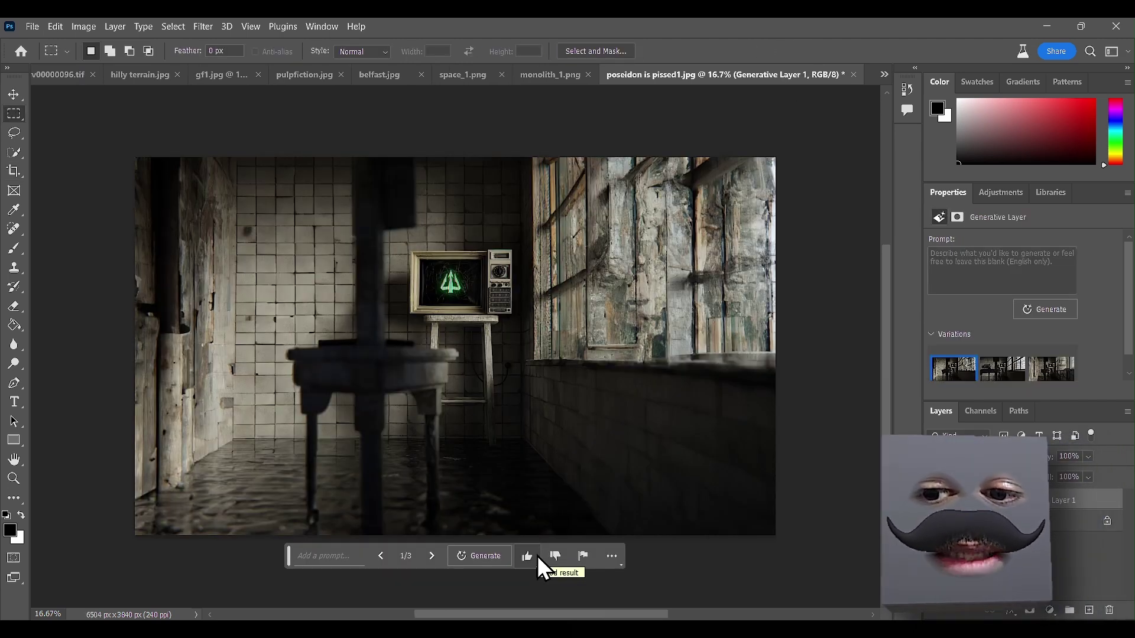
{"action": "left_click", "coordinate": [1008, 366]}
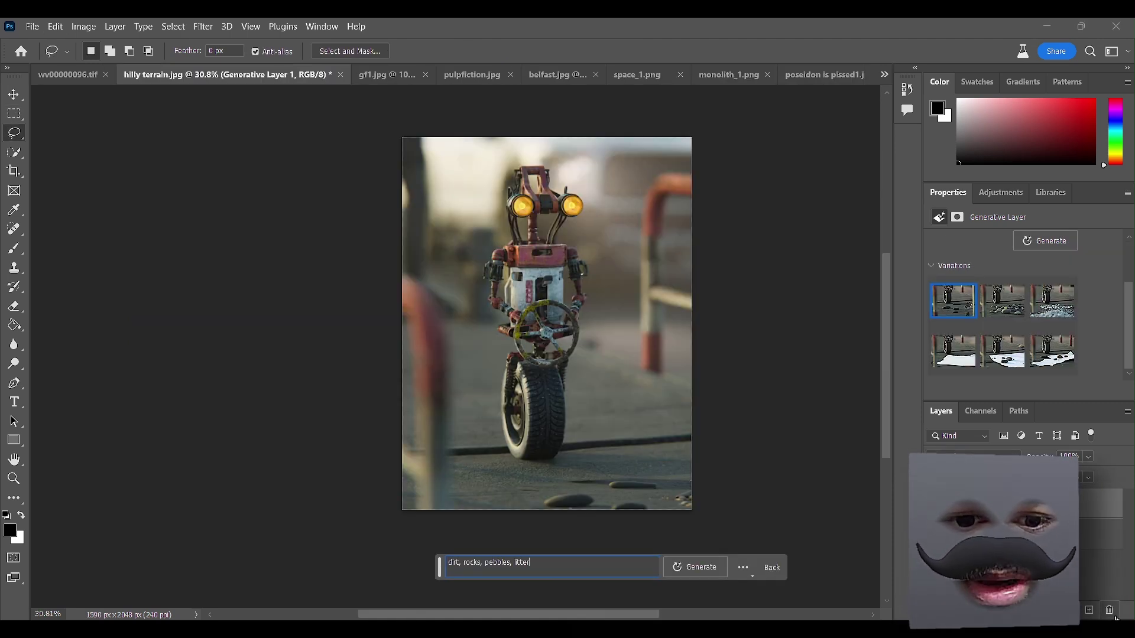
- Delete the robot's generative layer and marquee-select the whole robot image
{"action": "key", "text": "Delete"}
{"action": "left_click", "coordinate": [525, 260]}
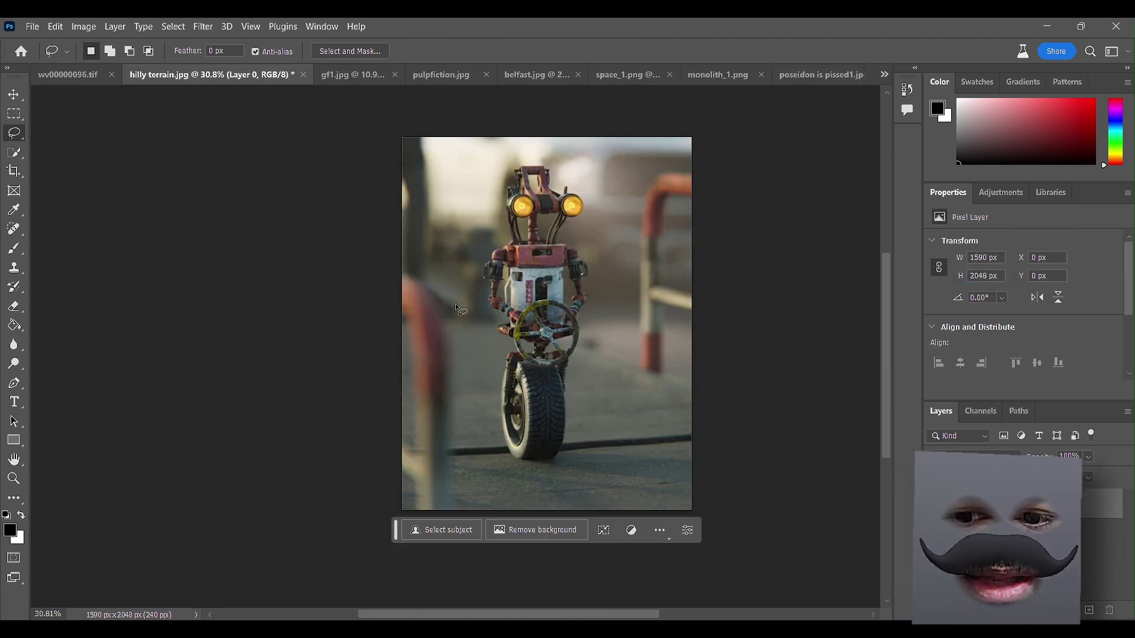
{"action": "left_click", "coordinate": [16, 115]}
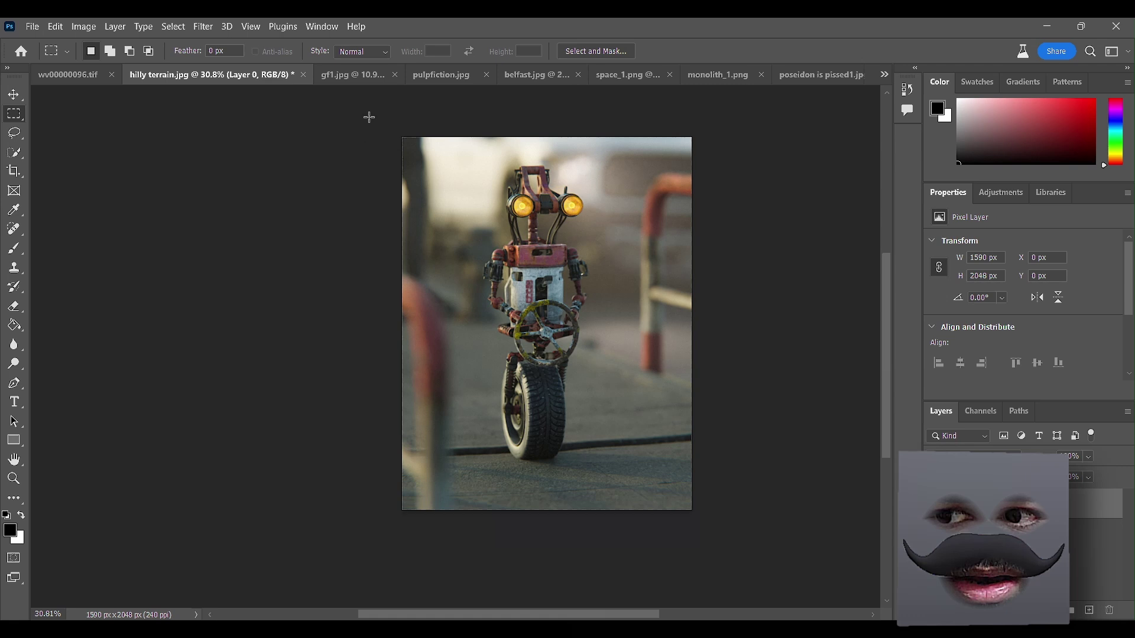
{"action": "left_click", "coordinate": [380, 130]}
{"action": "left_click_drag", "start_coordinate": [380, 131], "coordinate": [717, 534]}
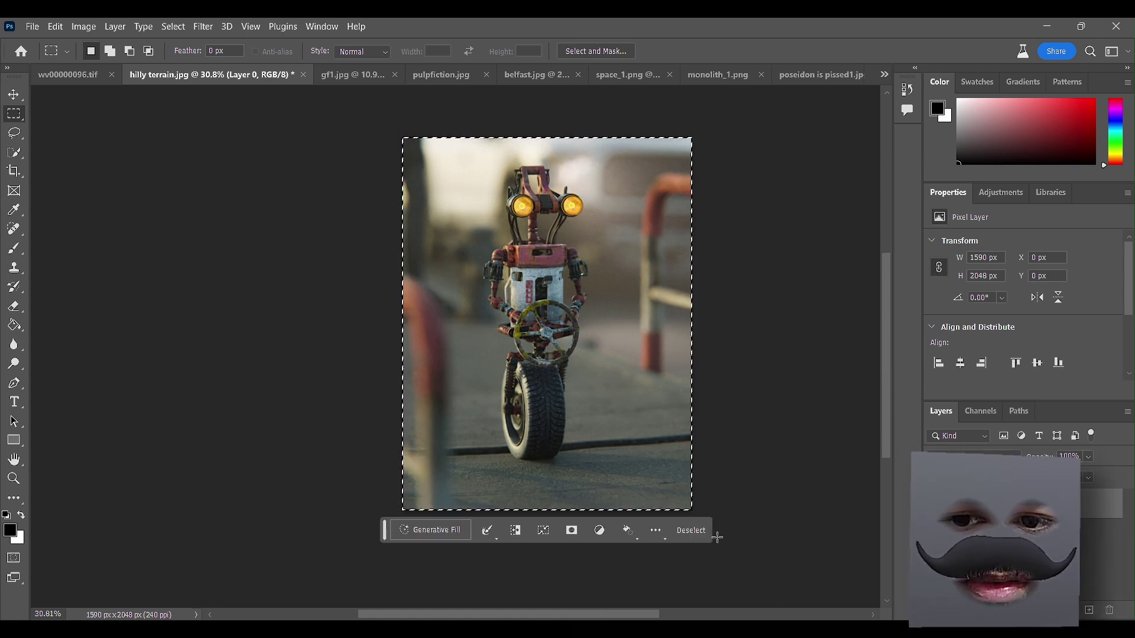
- Run Generative Fill on the selection with the prompt 'anime filter'
{"action": "left_click", "coordinate": [445, 529]}
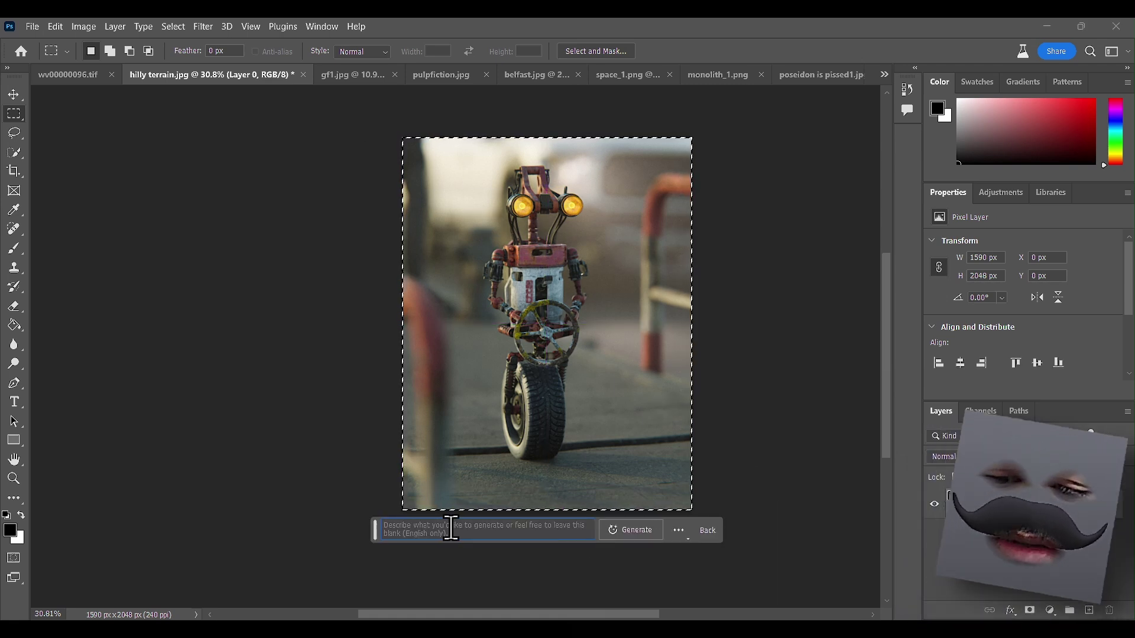
{"action": "type", "text": "a"}
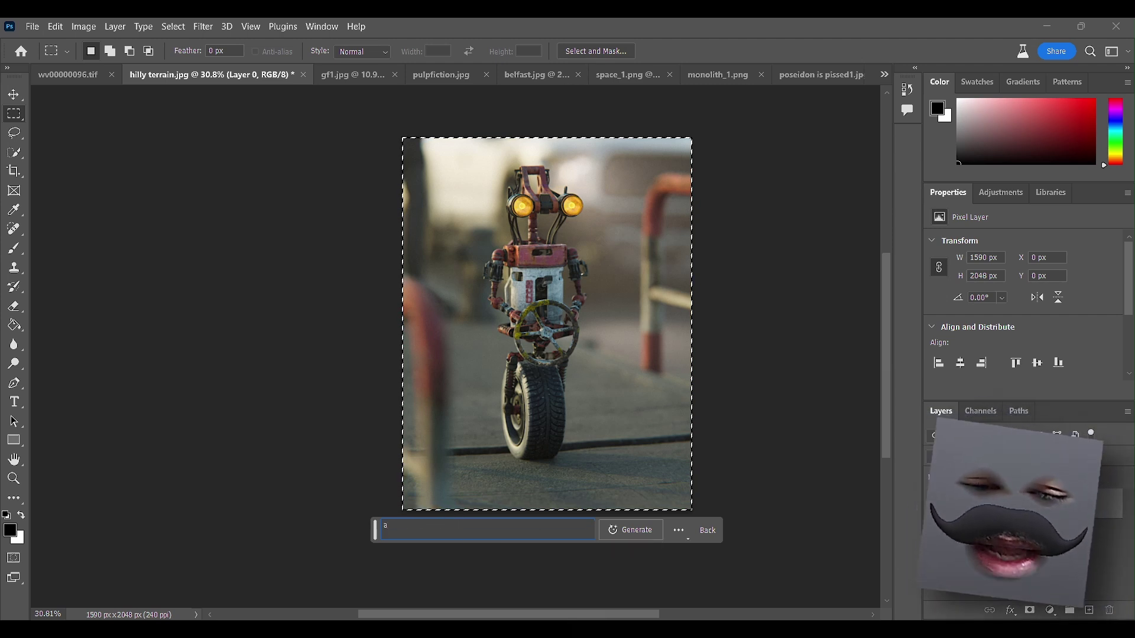
{"action": "type", "text": "nime fi"}
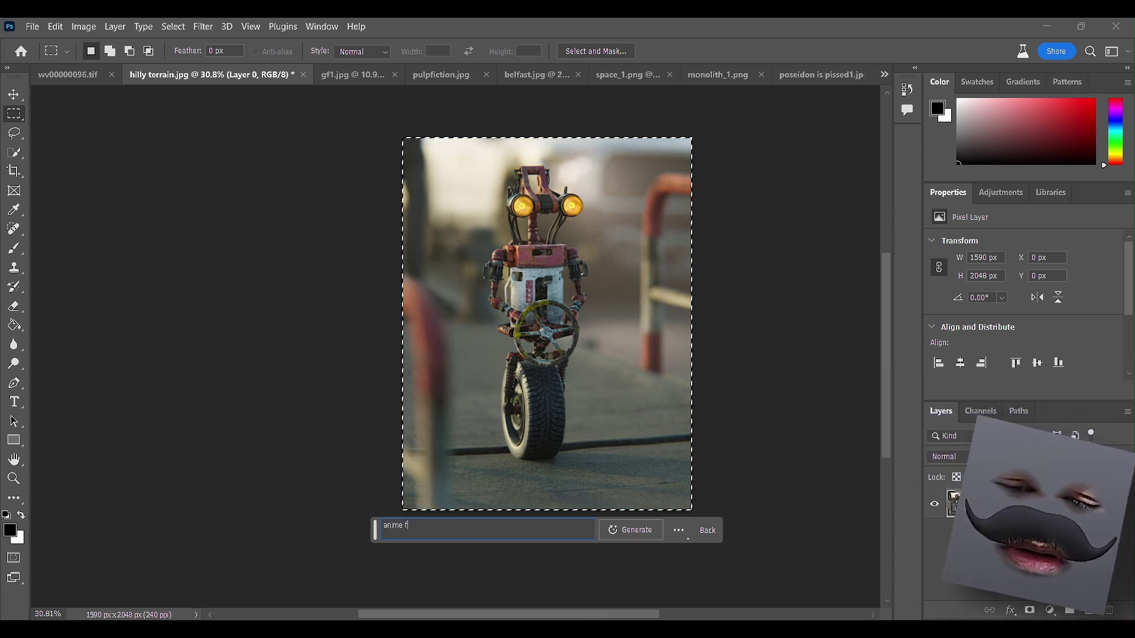
{"action": "type", "text": "lter"}
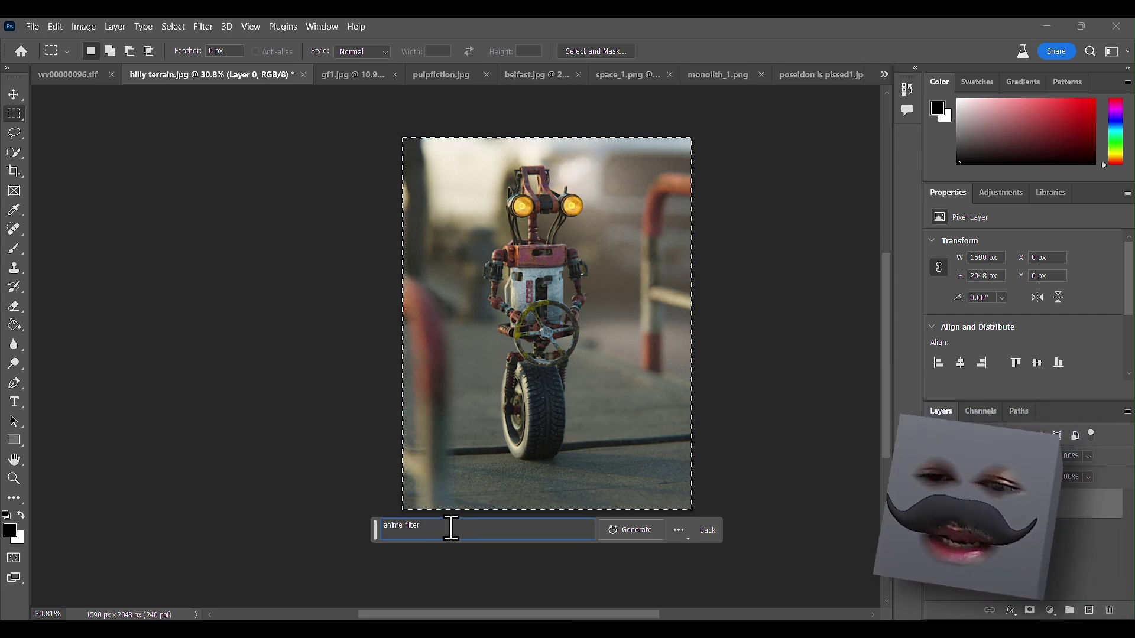
{"action": "key", "text": "Return"}
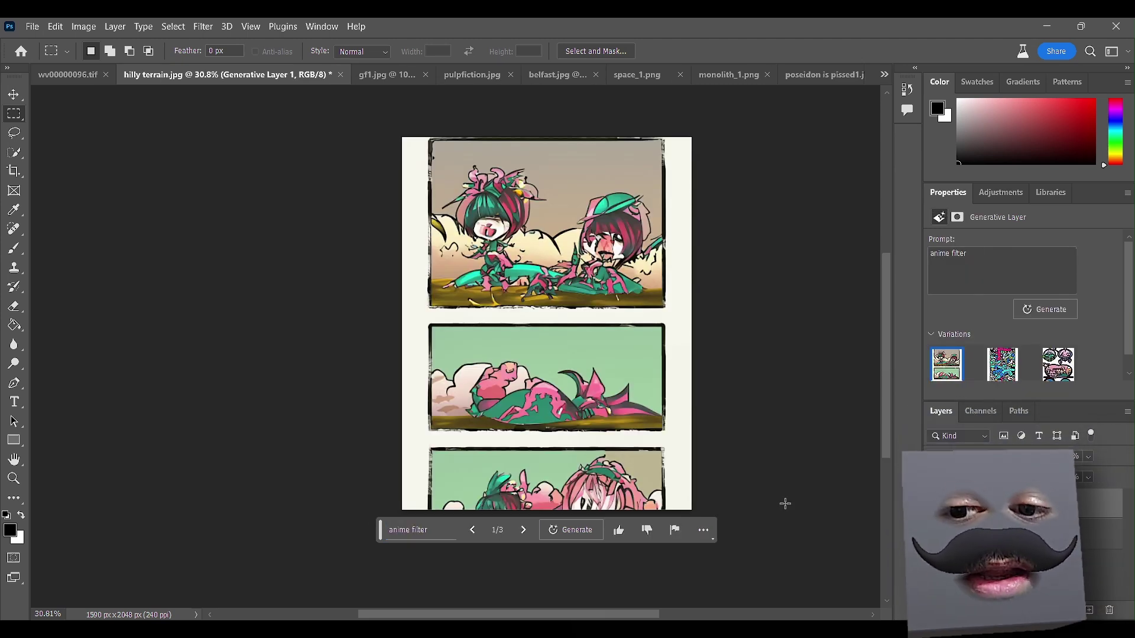
- Preview the anime variations, then delete the anime generative layer
{"action": "left_click", "coordinate": [998, 375]}
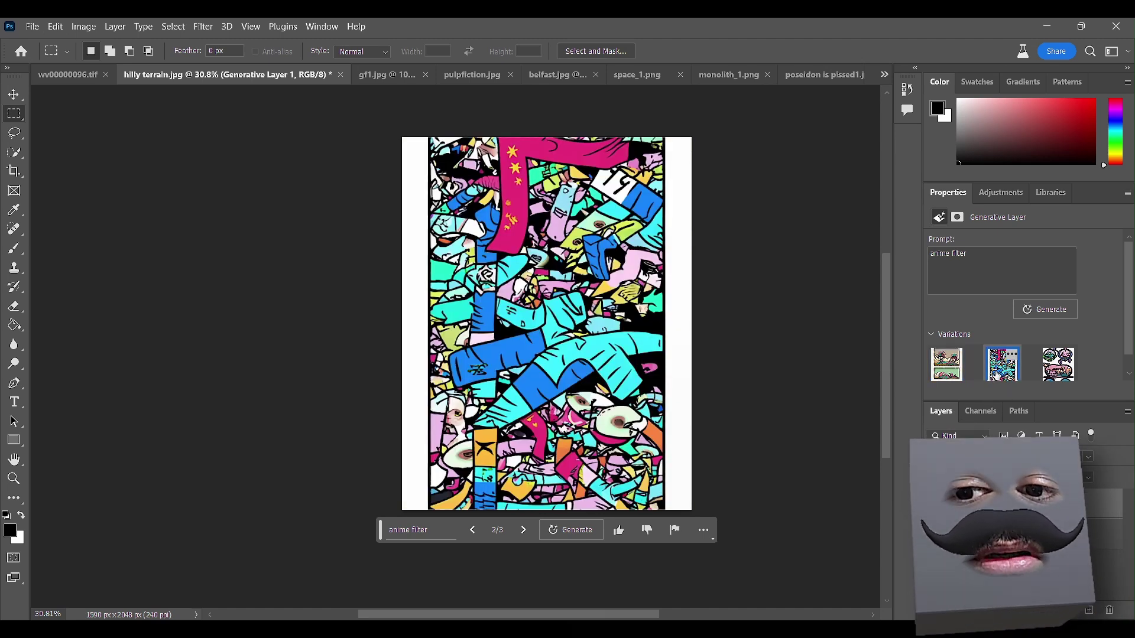
{"action": "left_click", "coordinate": [1060, 370]}
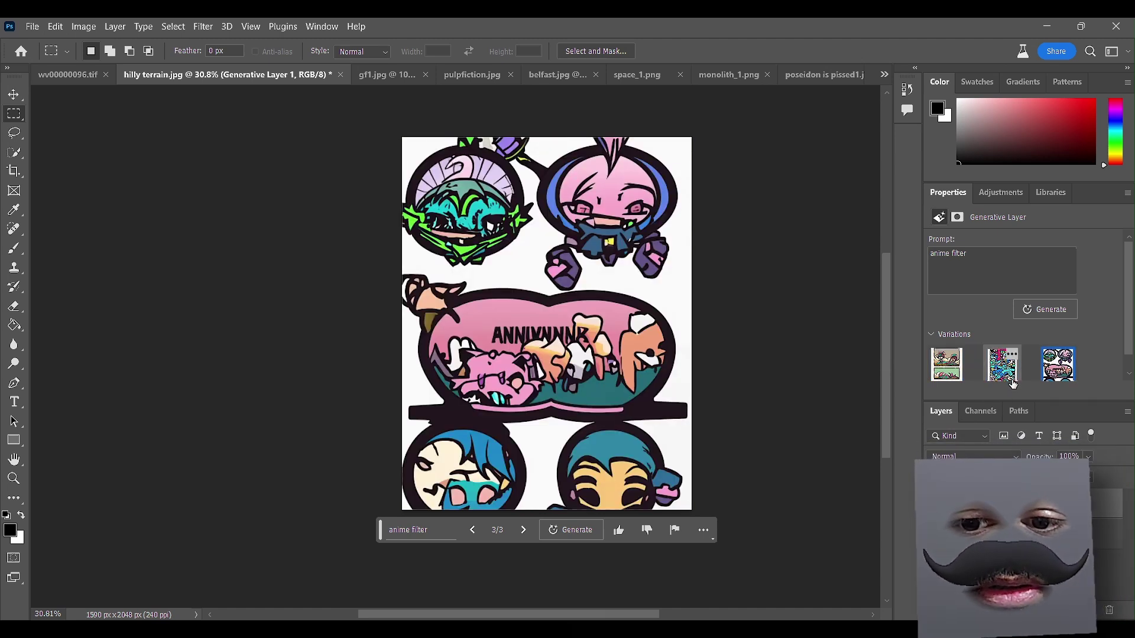
{"action": "left_click", "coordinate": [1110, 610]}
{"action": "left_click", "coordinate": [526, 260]}
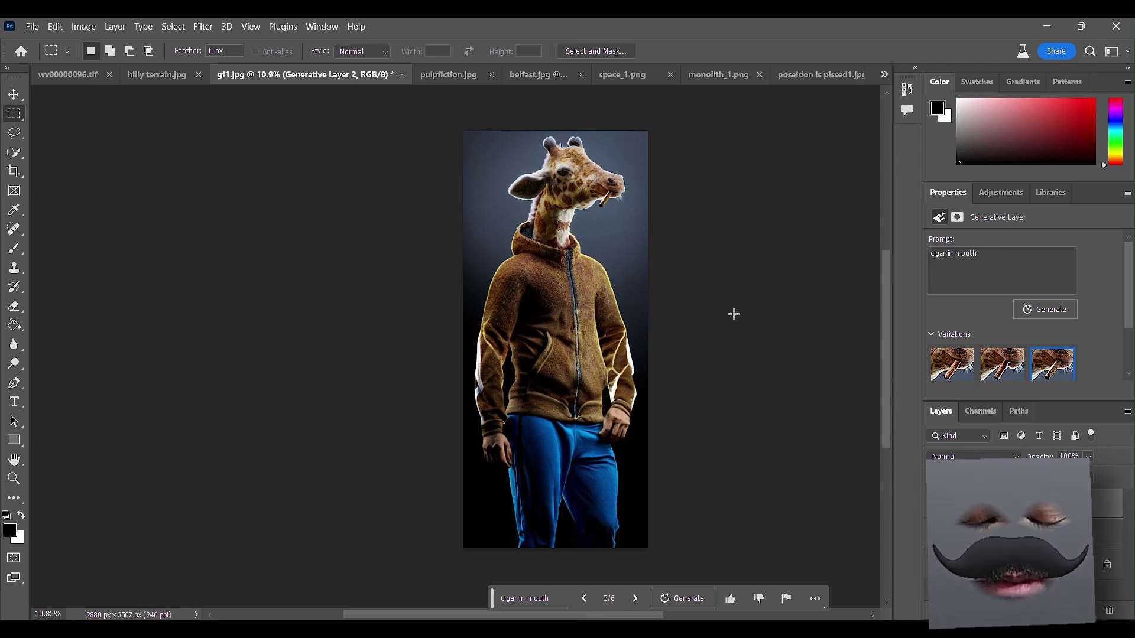
{"action": "scroll", "coordinate": [238, 320], "scroll_direction": "right", "scroll_amount": 2}
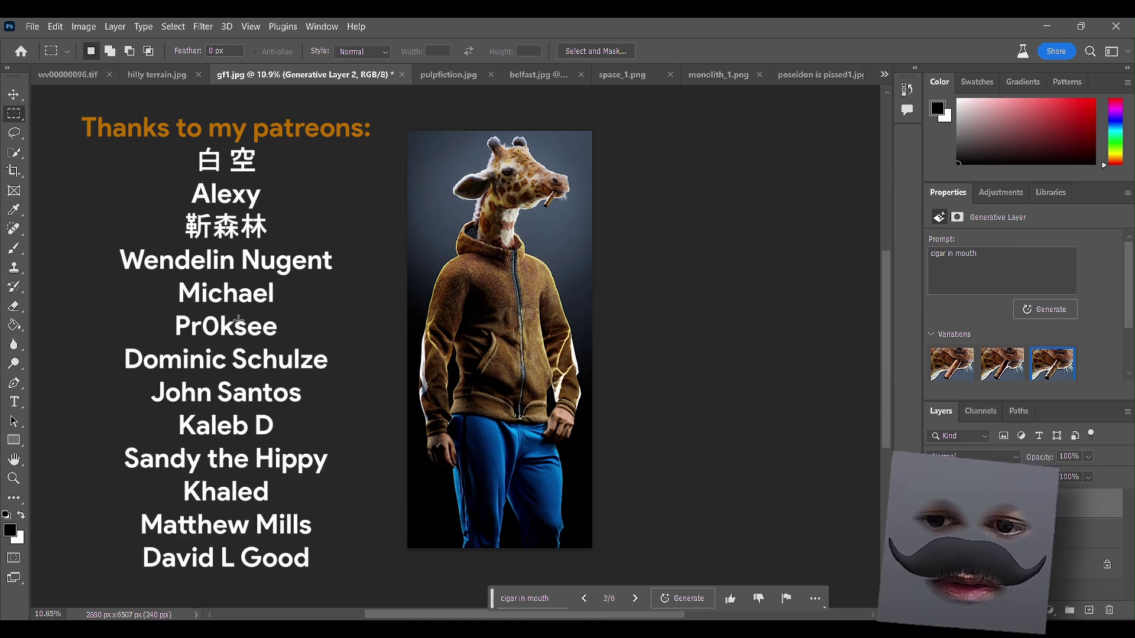
{"action": "scroll", "coordinate": [263, 399], "scroll_direction": "down", "scroll_amount": 1}
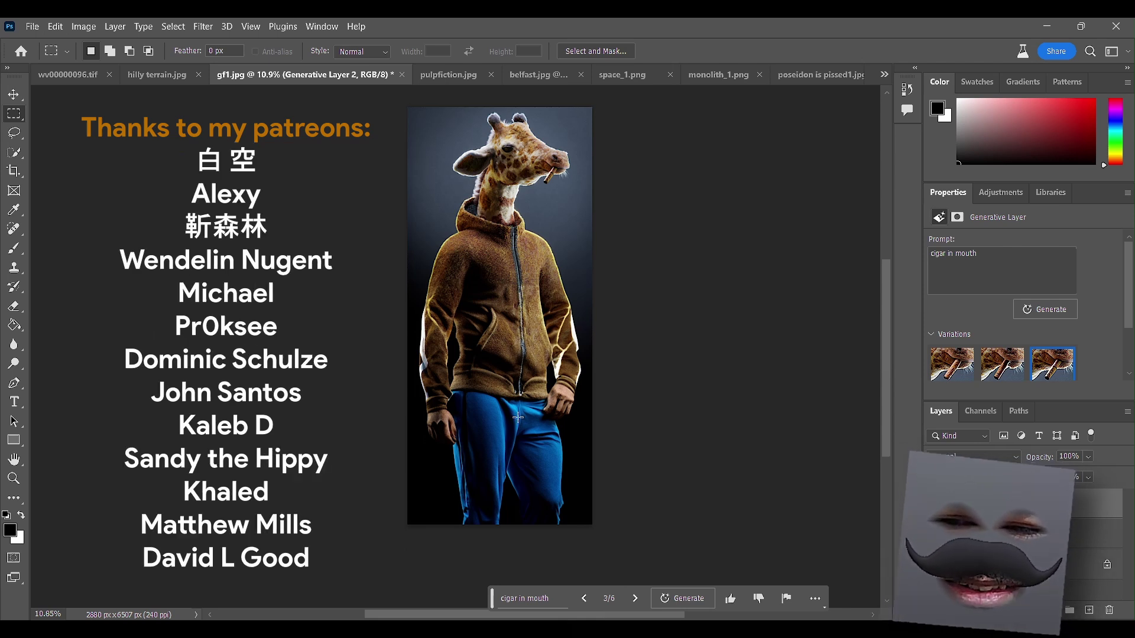
{"action": "scroll", "coordinate": [482, 455], "scroll_direction": "up", "scroll_amount": 1}
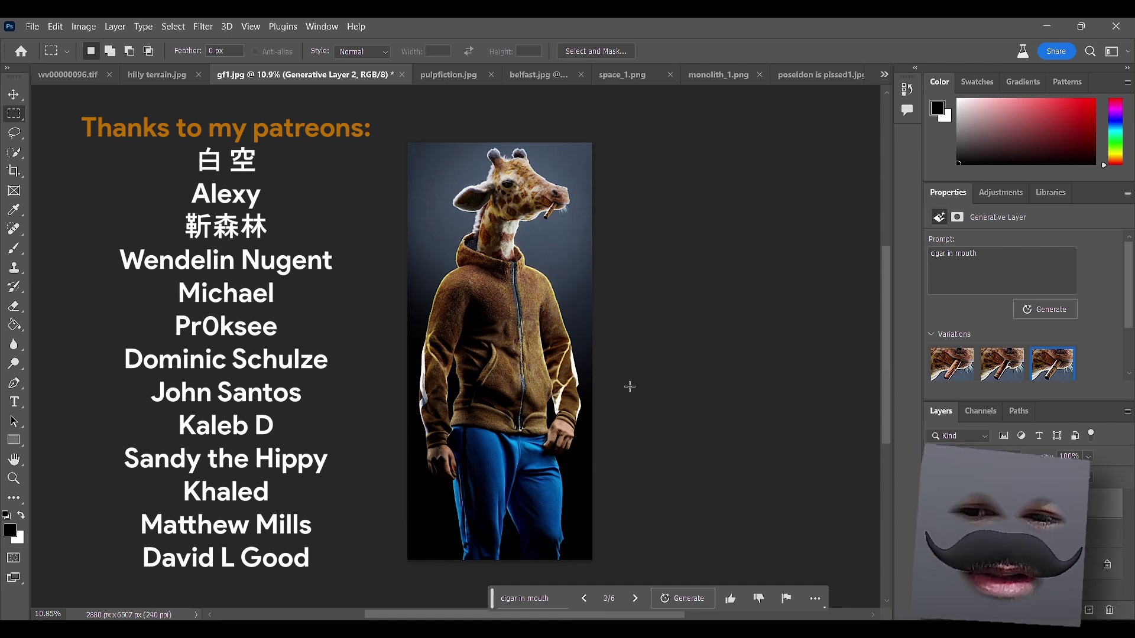
{"action": "scroll", "coordinate": [610, 407], "scroll_direction": "down", "scroll_amount": 1}
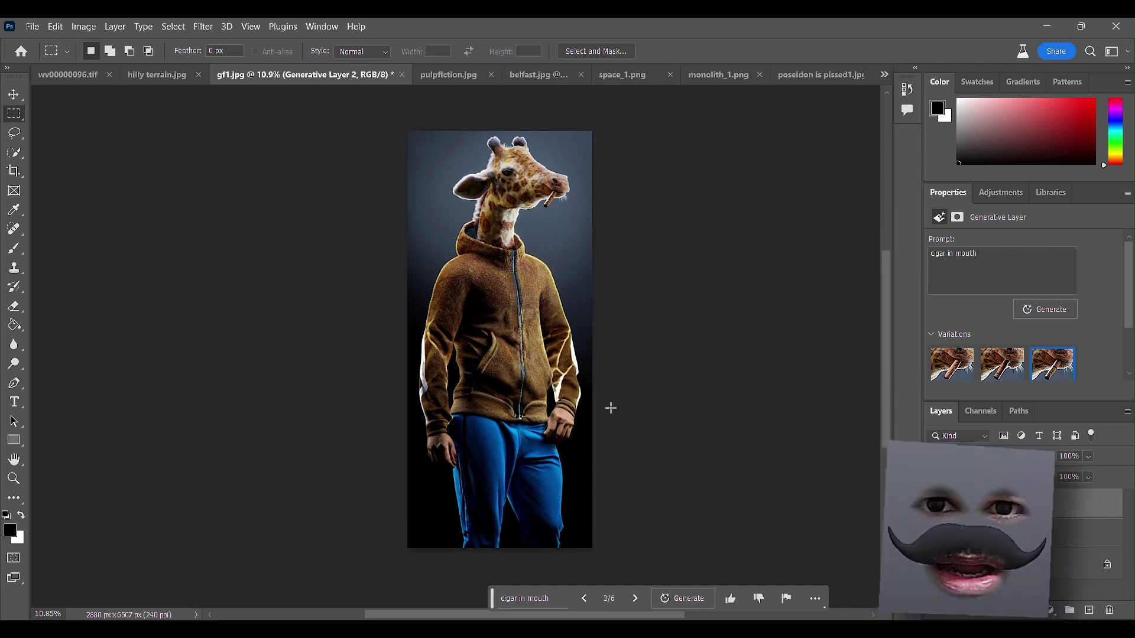